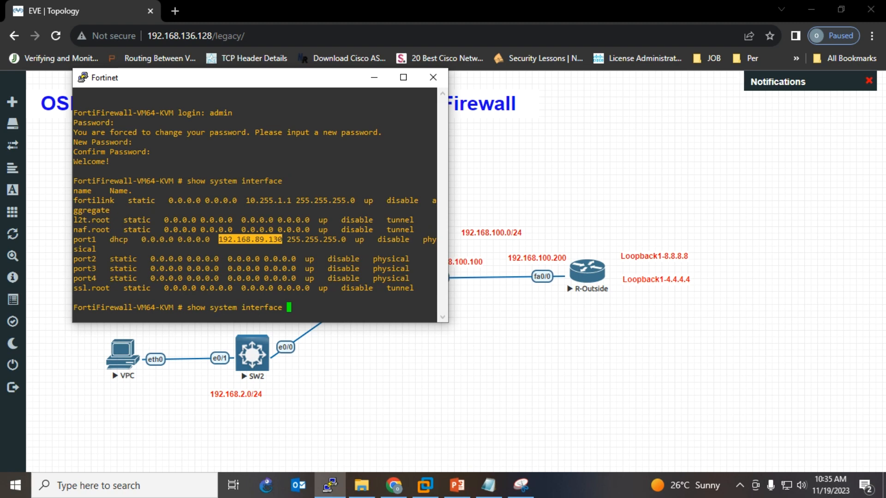
- Go to the firewall management address 192.168.89.130 in a new browser tab
click(174, 11)
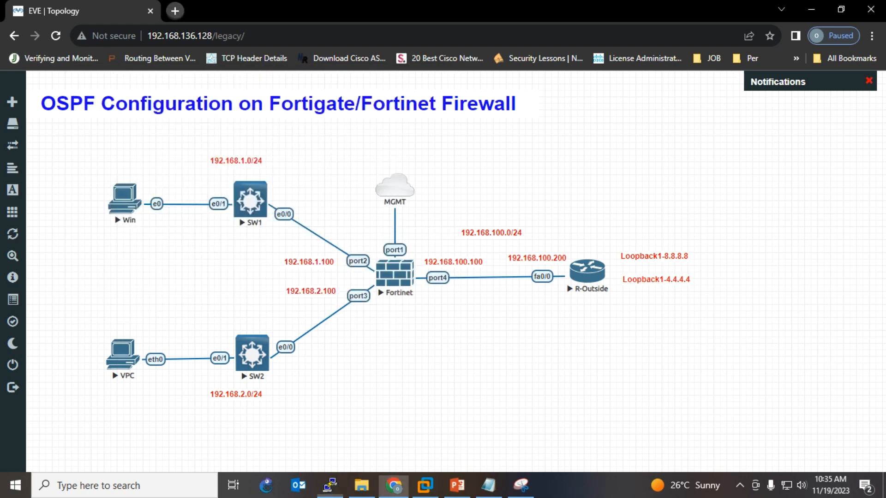
text(192.168.89.130)
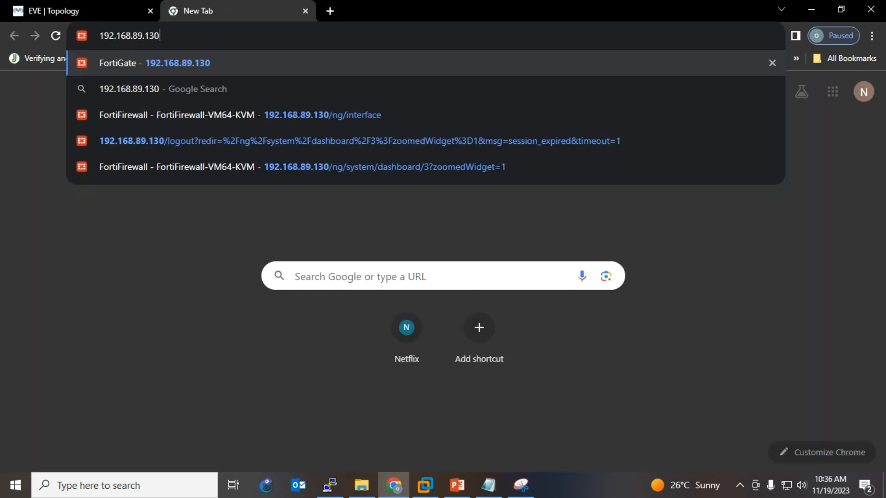
key(Return)
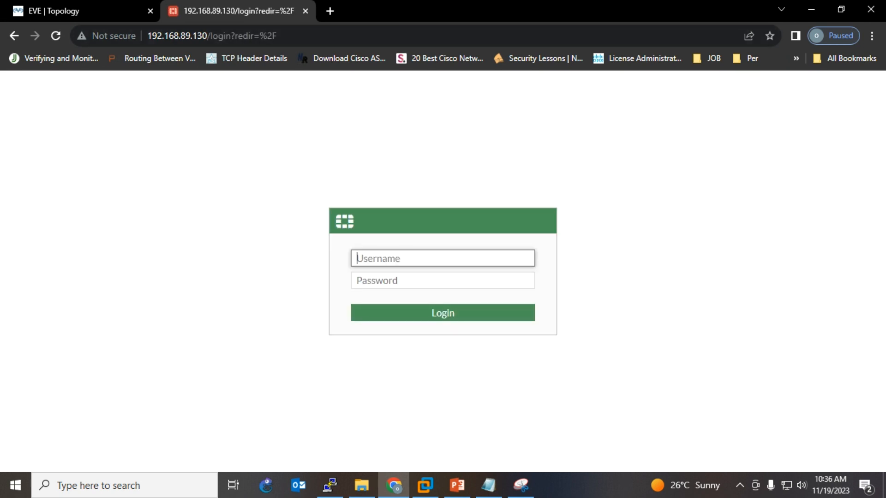
- Log in to the FortiGate with the admin username and account password
text(admin)
key(Tab)
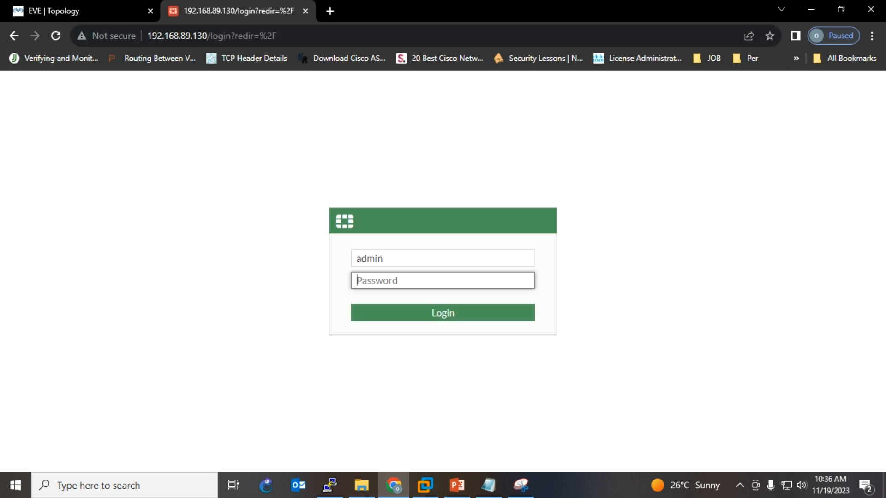
text(•••)
key(Return)
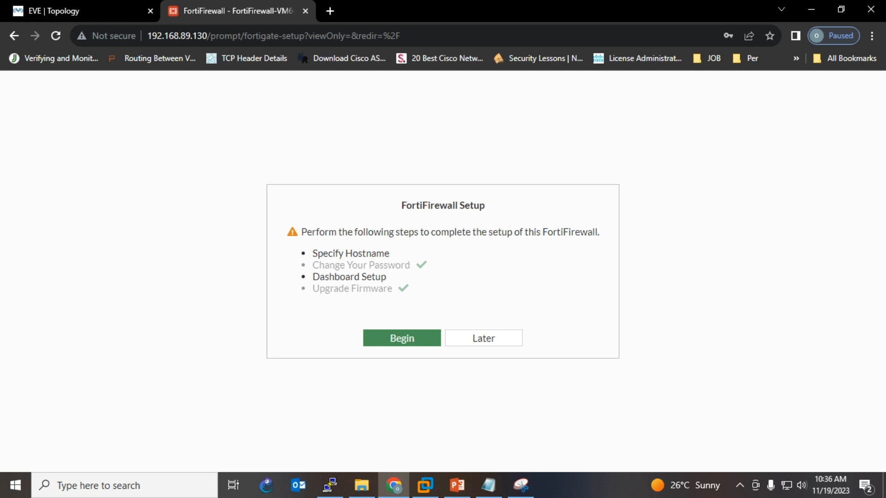
- Set the firewall hostname to FG-FW and dismiss the FortiOS 7.0.0 overview
click(401, 338)
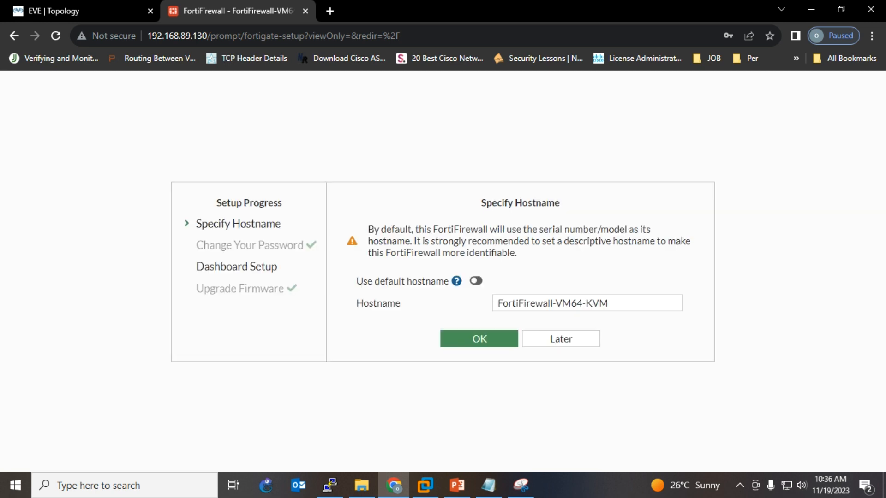
text(\)
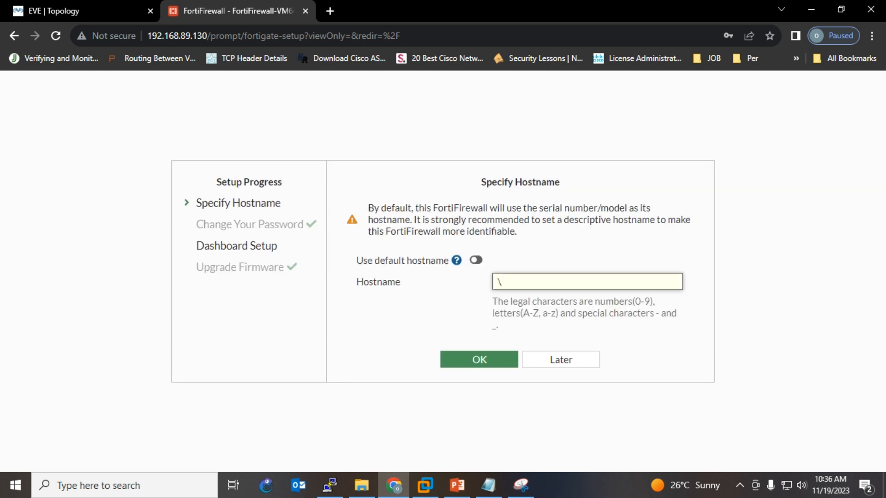
key(BackSpace)
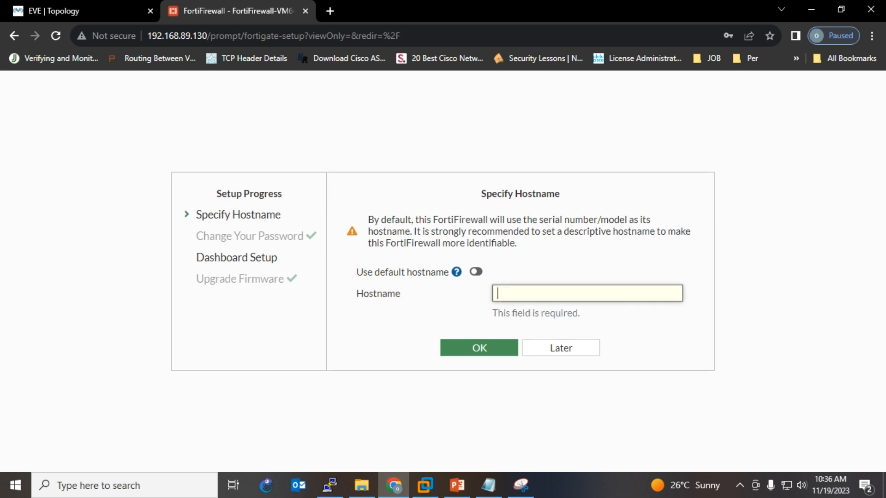
key(Down)
key(Down)
key(Return)
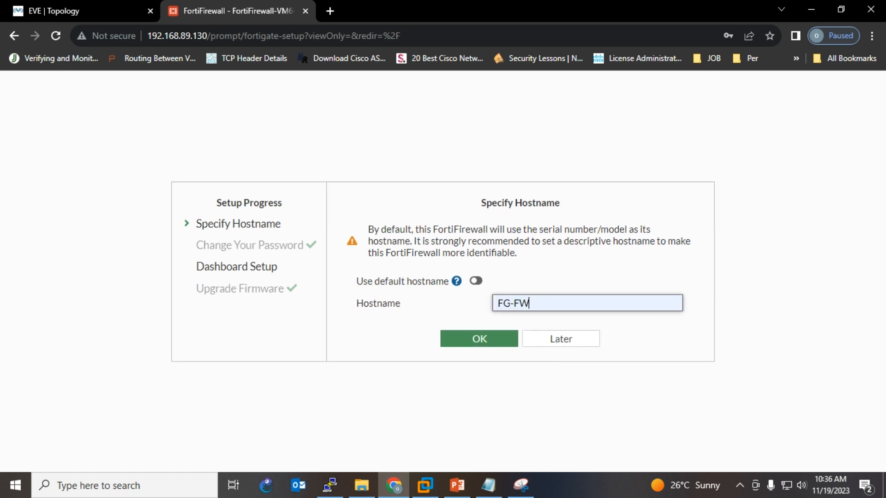
key(Return)
key(Return)
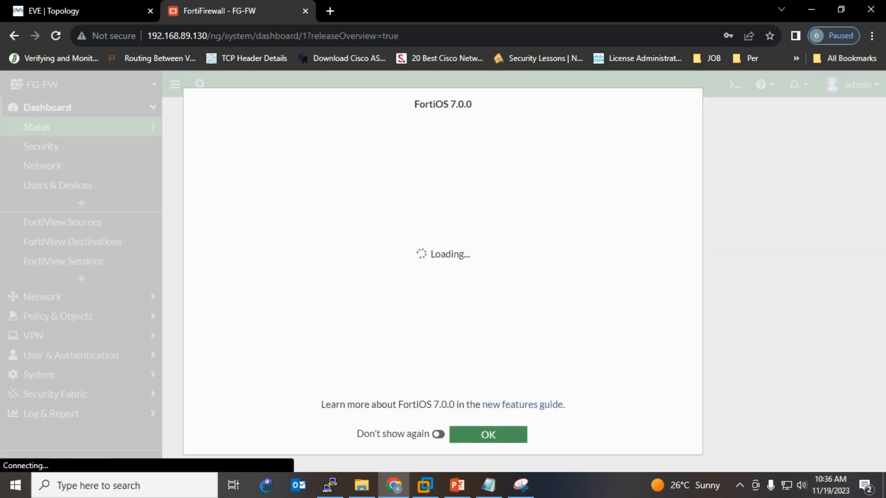
key(Return)
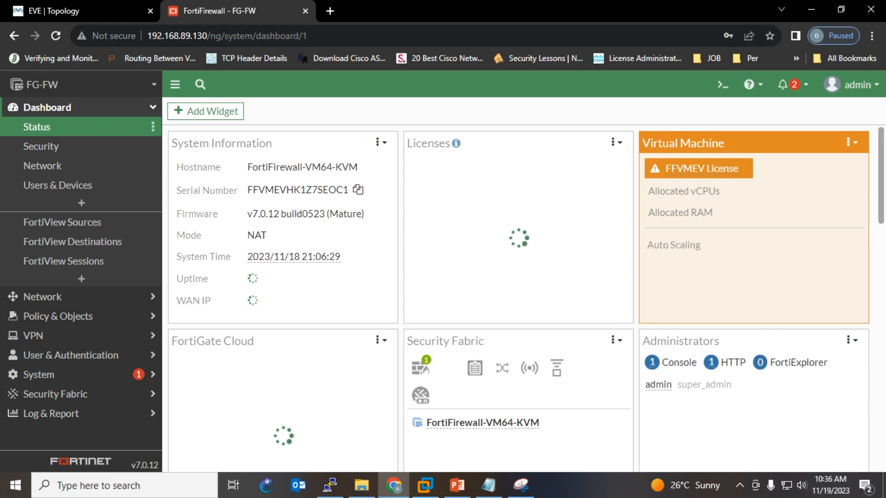
- In a blank Notepad note, list Interface, DNS, NAT, Policy and Roting on separate lines
click(488, 485)
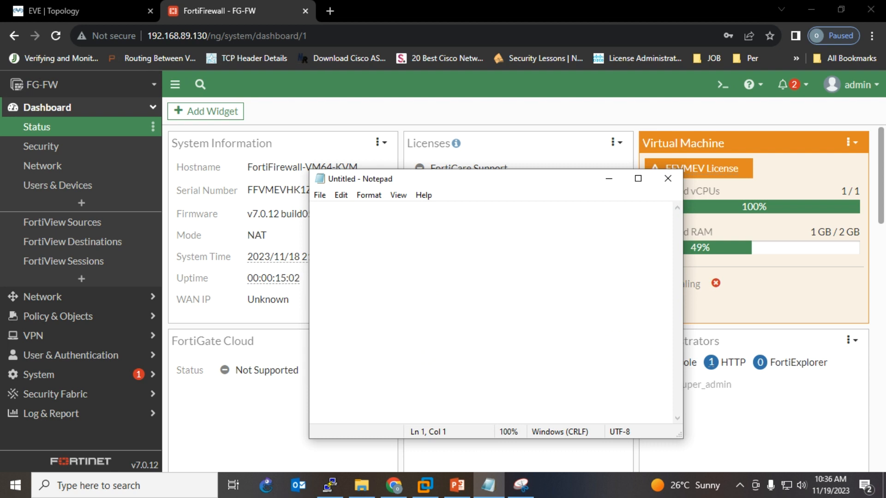
text(Inter)
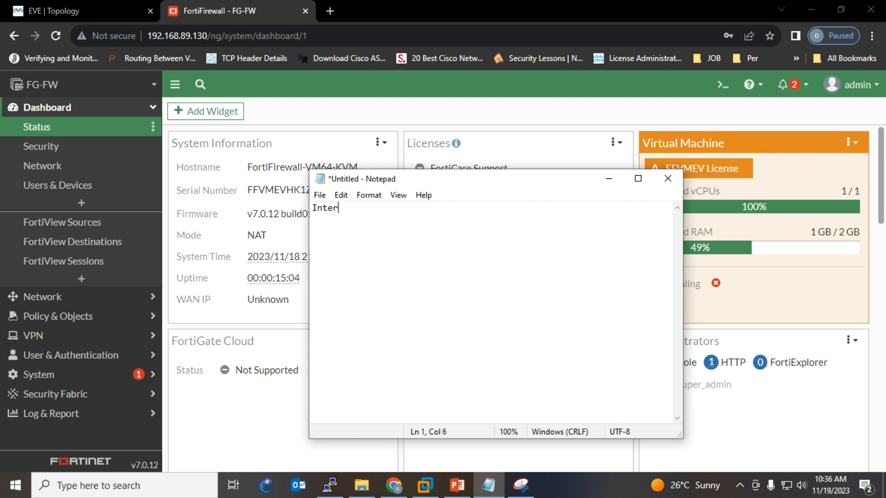
text(face)
key(Return)
text(DNS)
key(Return)
text(NAT)
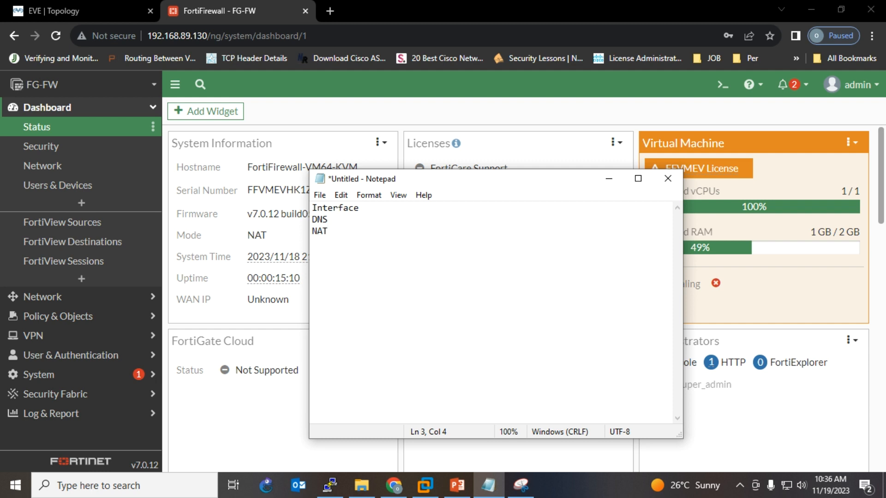
key(Return)
text(Policy)
key(Return)
text(Roting)
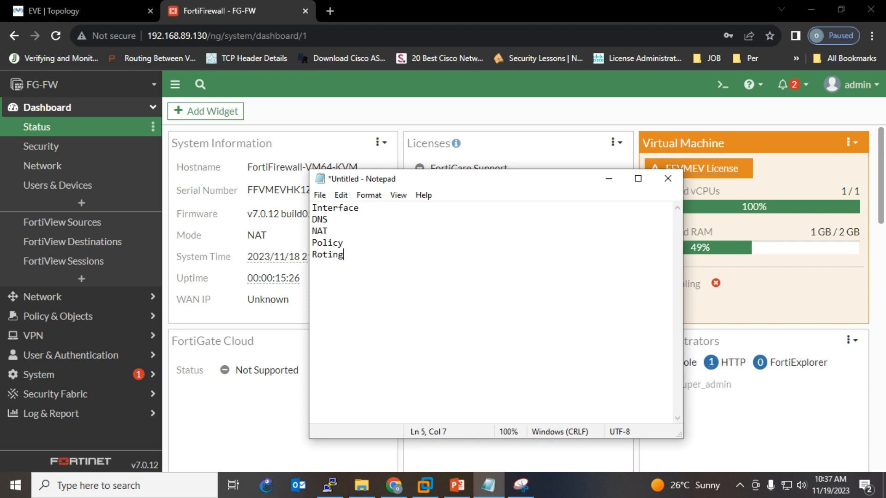
text(---)
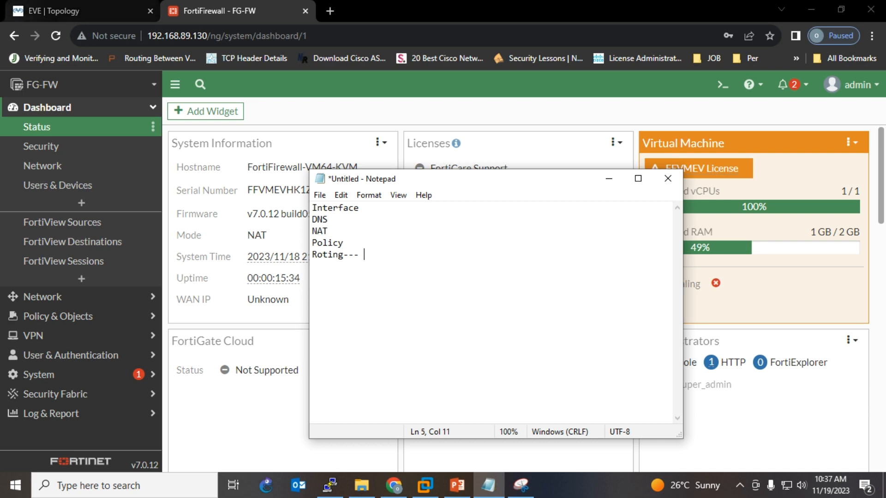
- Open the R-Outside router's telnet console from the EVE topology
click(54, 11)
click(587, 271)
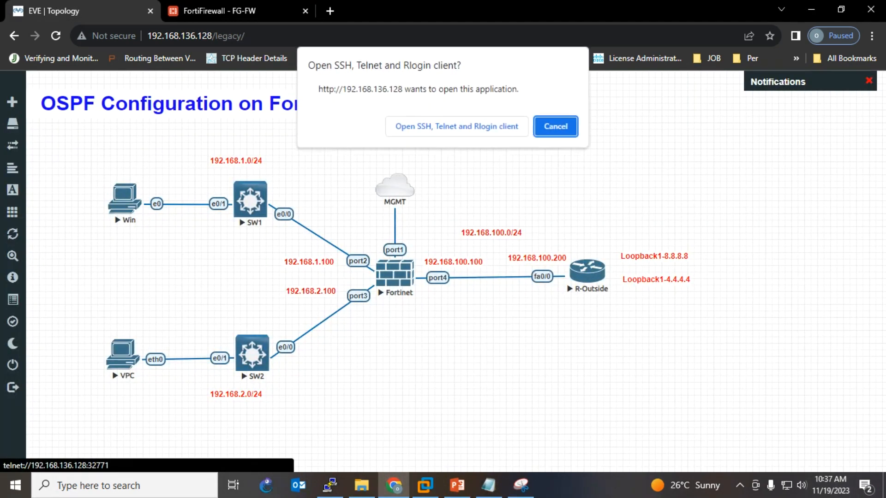
click(456, 126)
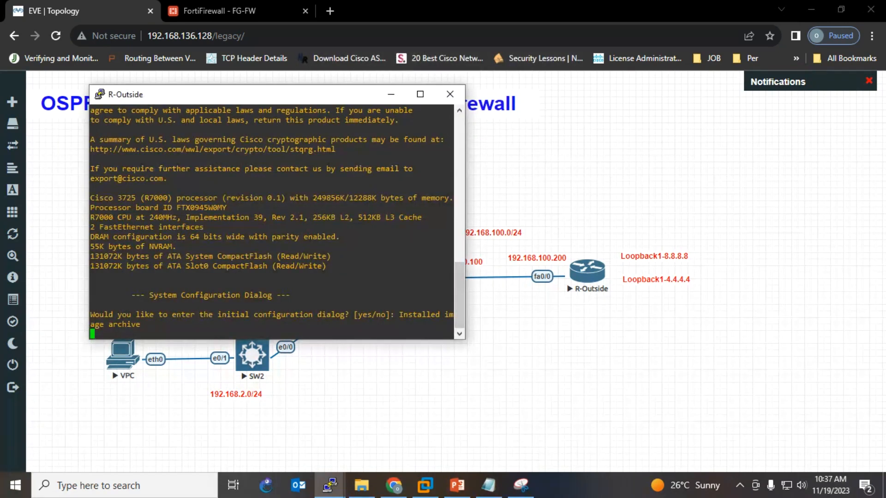
drag(259, 97, 475, 134)
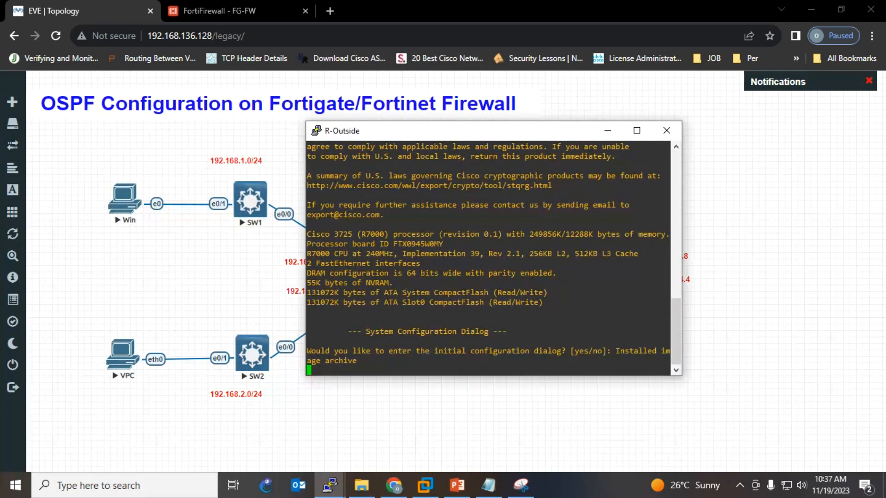
- Answer n to decline the router's initial configuration dialog
key(Return)
text(n)
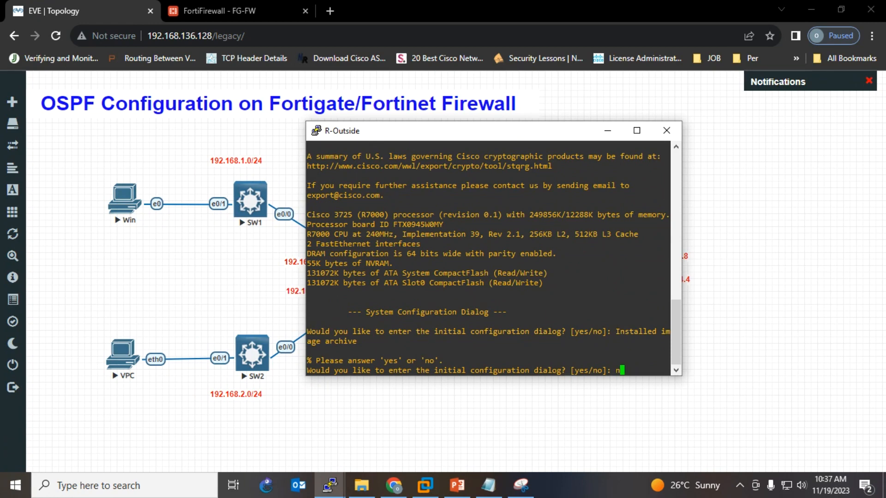
key(Return)
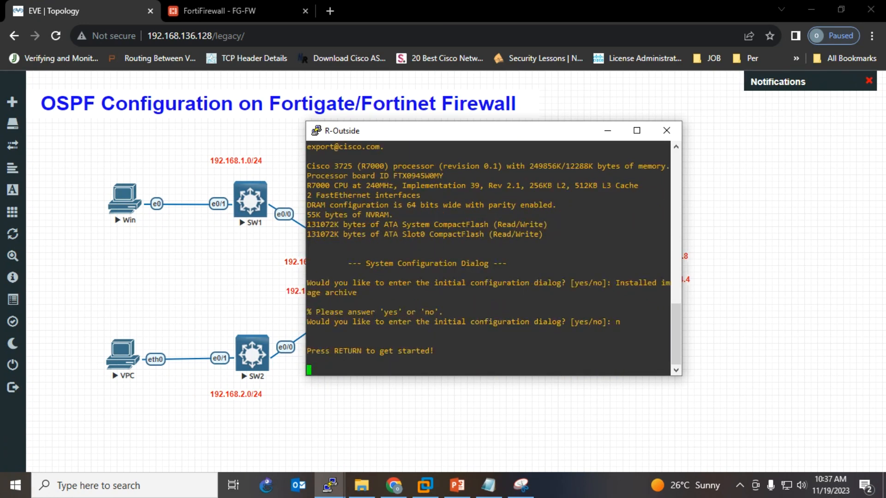
drag(463, 135, 234, 154)
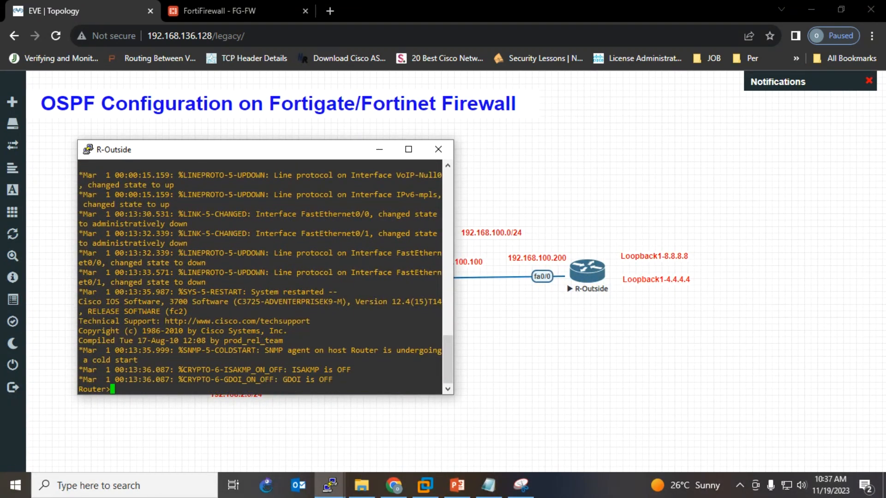
- Enter privileged and global configuration mode and rename the router to R-Outside
key(Return)
key(Return)
key(Return)
text(en)
key(Return)
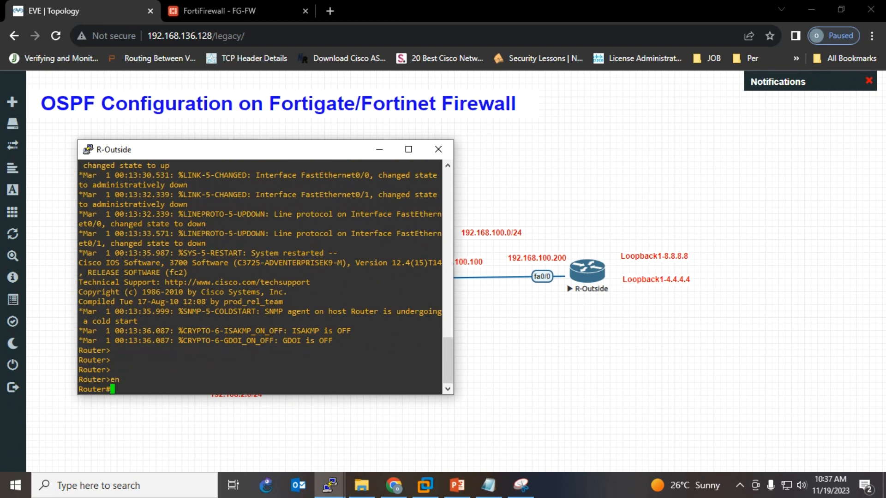
key(Return)
key(Return)
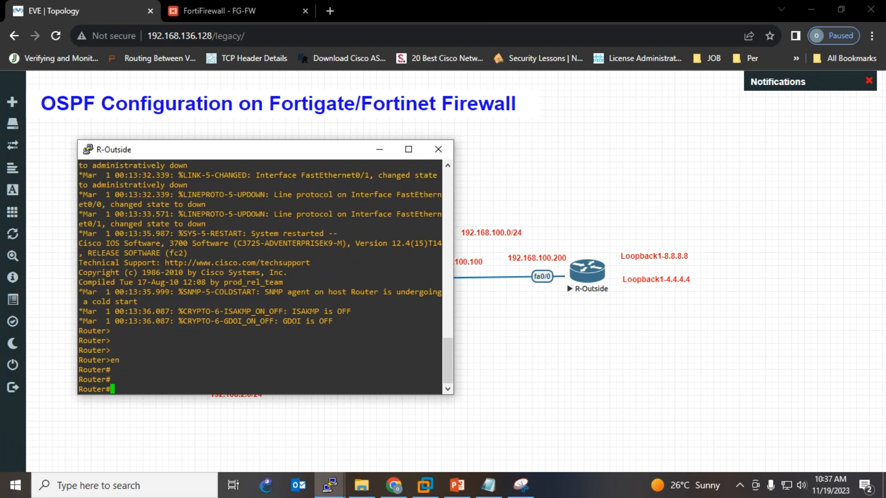
text(config )
text(t)
key(Return)
text(ho)
key(Tab)
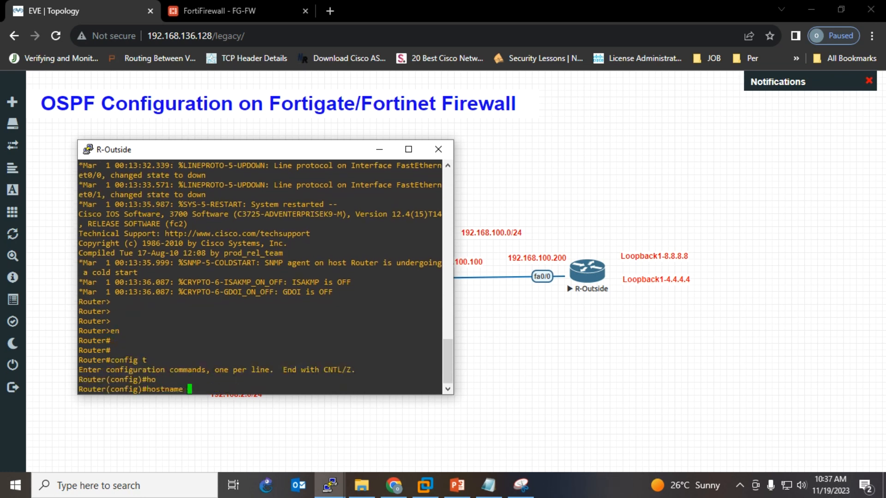
text(R-Outside)
key(Return)
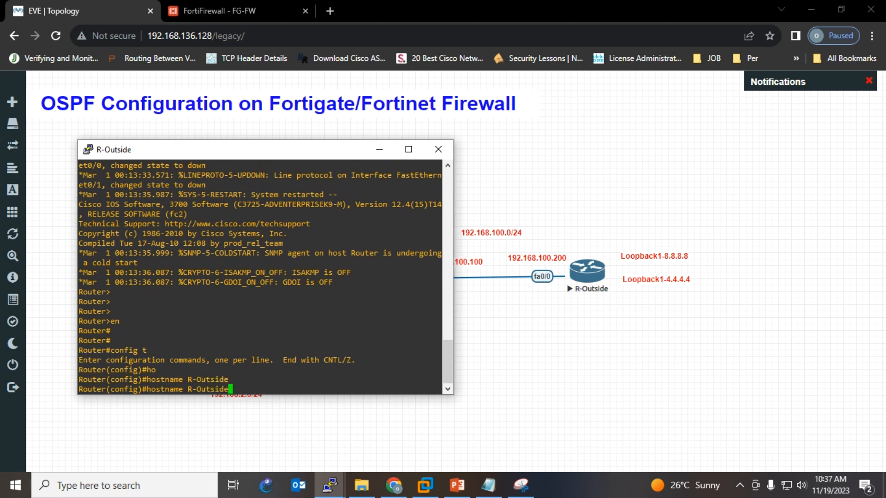
key(Return)
key(Return)
key(Return)
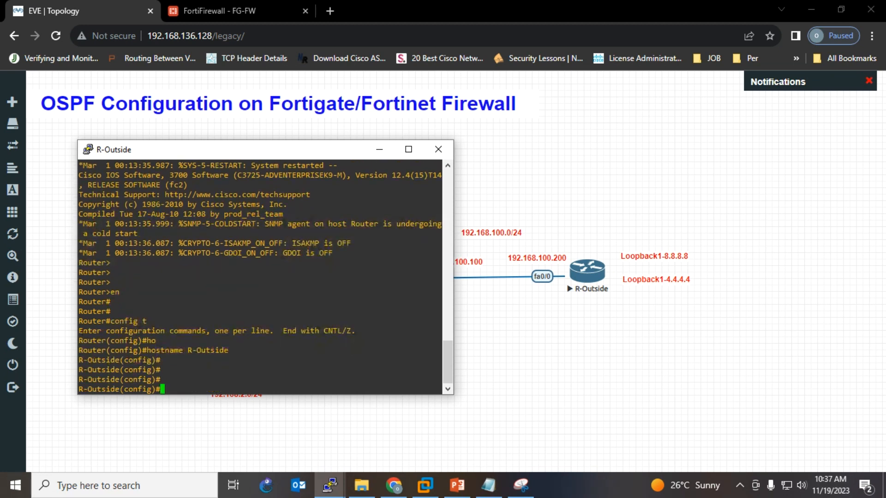
key(Return)
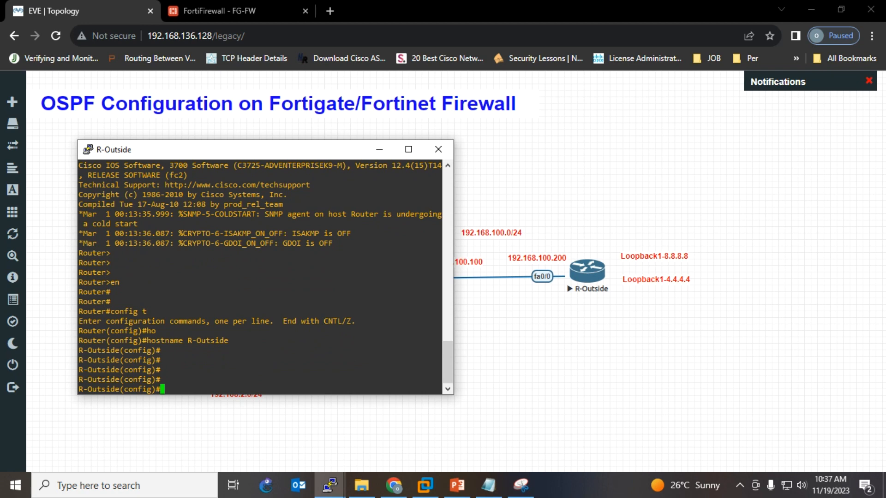
- Assign FastEthernet0/0 192.168.100.100 255.255.255.0 and enable it with no shutdown
text(int)
key(Tab)
text(fa)
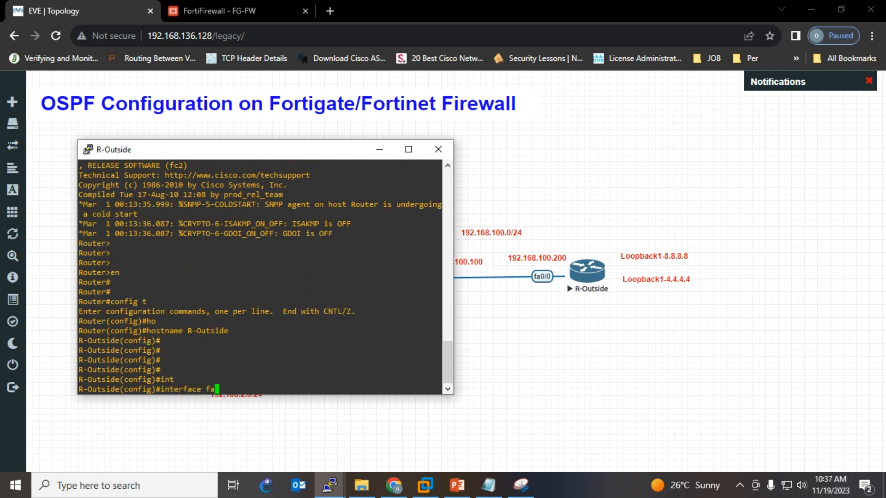
text(0/0)
key(Return)
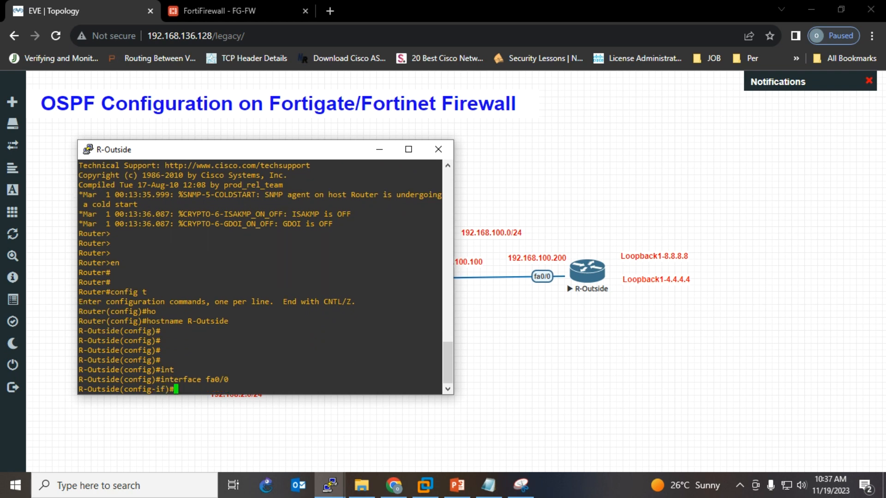
text(ip add)
key(Tab)
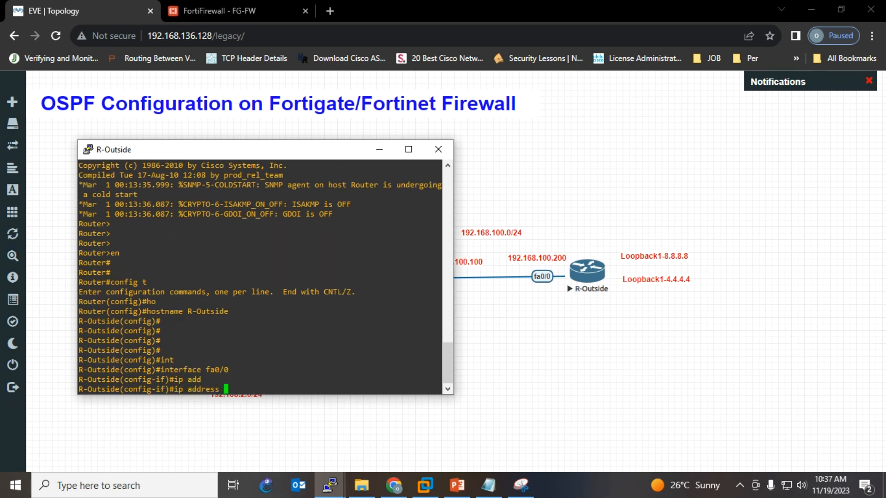
text(192.168.100.100 )
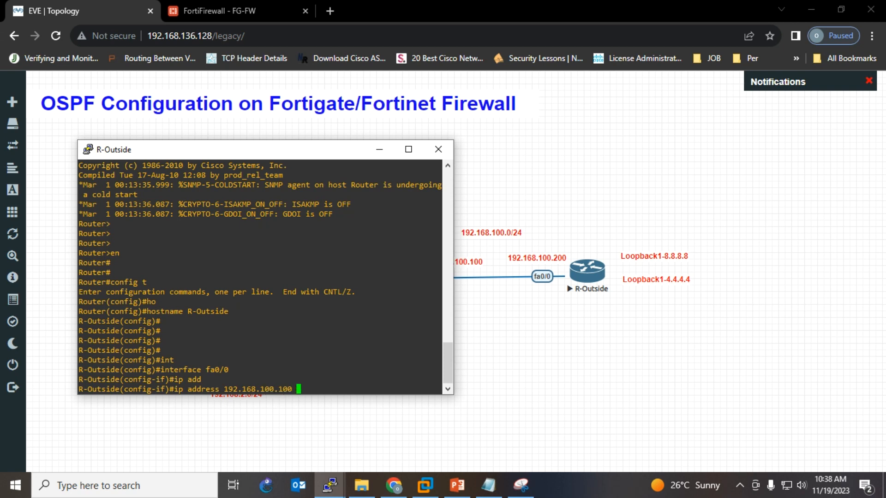
text(255.255.255.0)
key(Return)
text(no sh)
key(Tab)
key(Return)
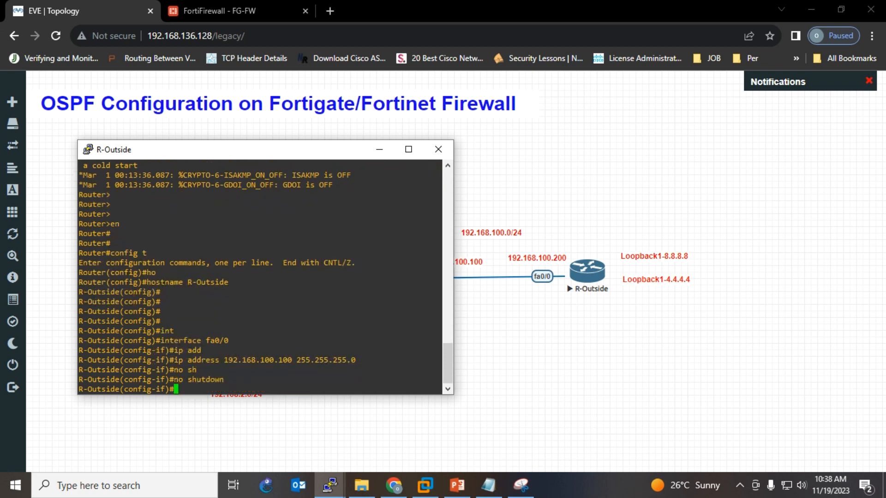
key(Return)
key(Return)
key(Return)
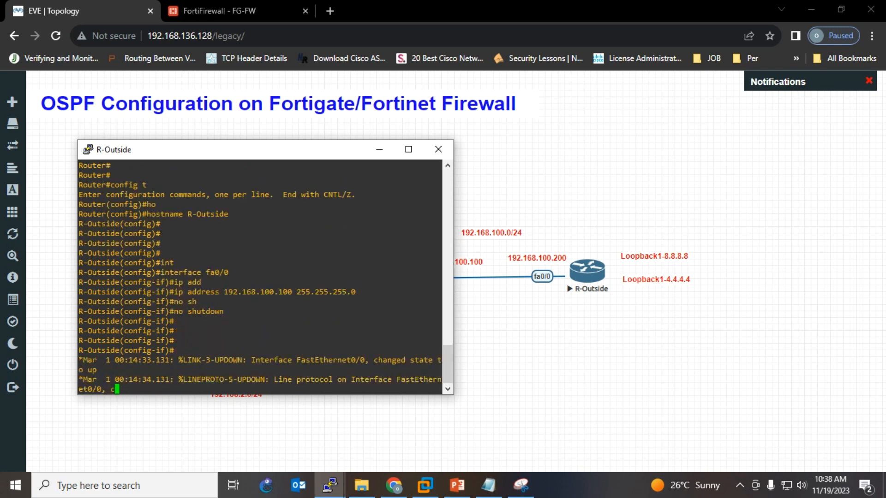
key(Return)
key(Return)
key(Return)
key(Return)
key(Return)
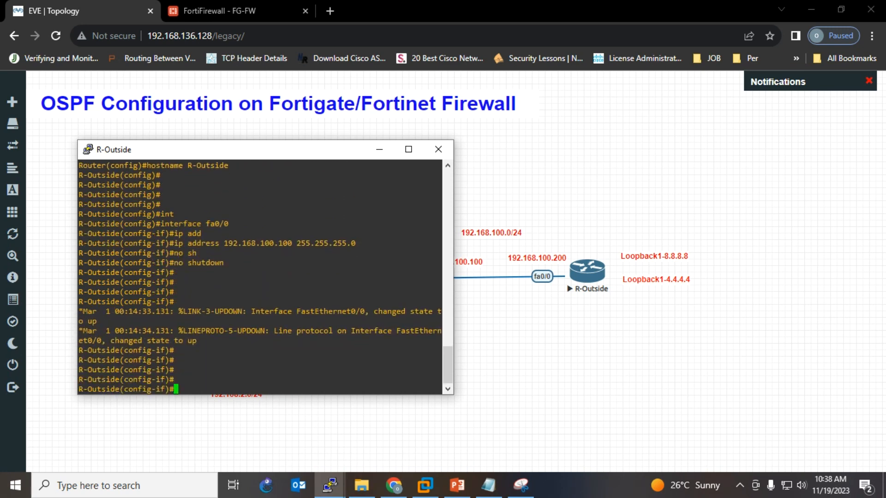
text(int lo1)
key(Return)
- Give Loopback1 the address 8.8.8.8 255.255.255.0
text(ip ad)
key(Tab)
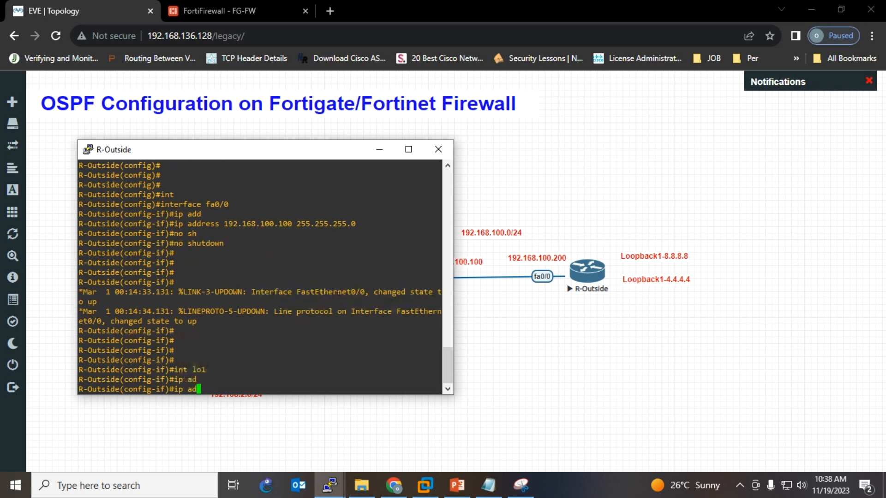
text(dress)
key(Tab)
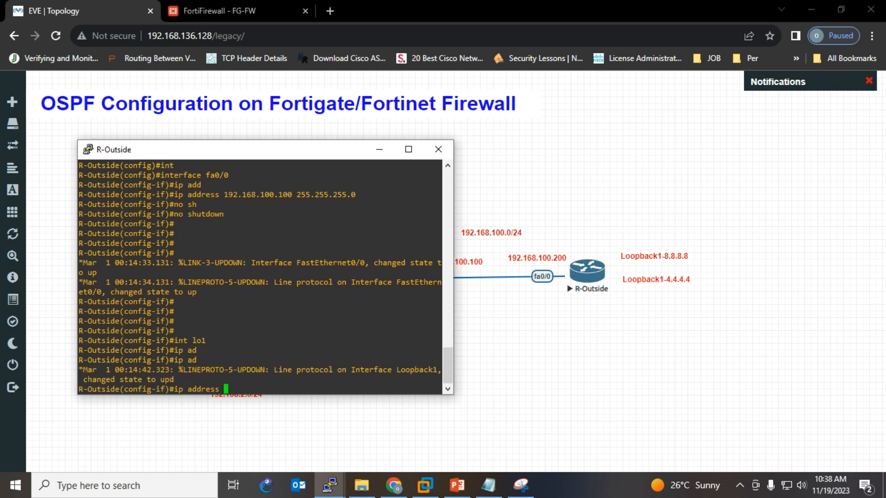
text(8.8.8.8 255.255.255.0)
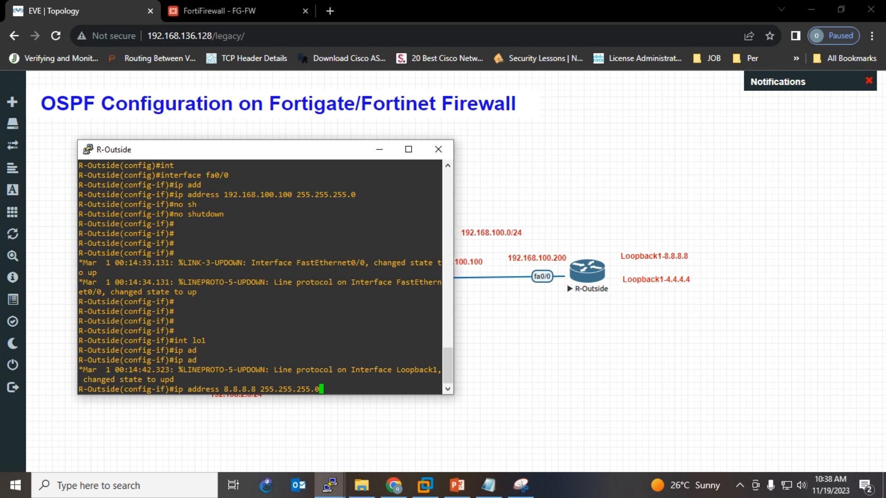
key(Return)
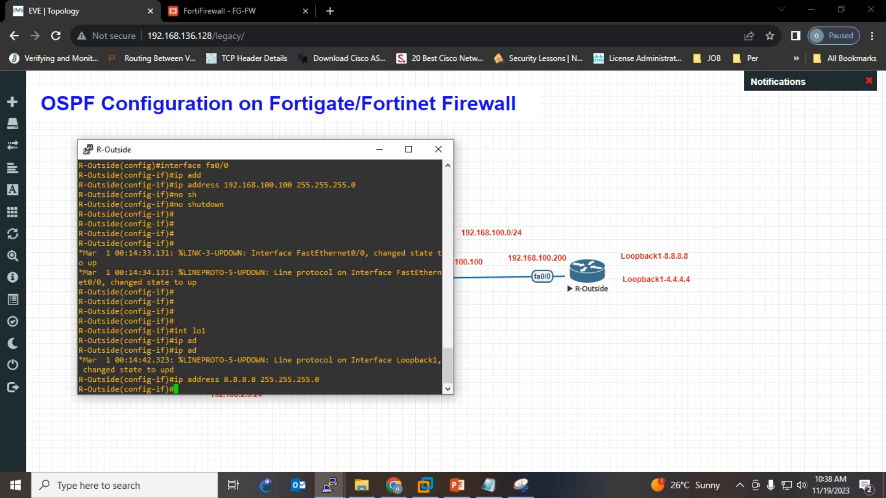
- Create Loopback2 with the address 4.4.4.4 255.255.255.0
text(ip address 8.8.8)
key(Up)
key(Up)
key(Up)
key(Up)
key(BackSpace)
text(2)
key(Return)
key(Up)
key(Up)
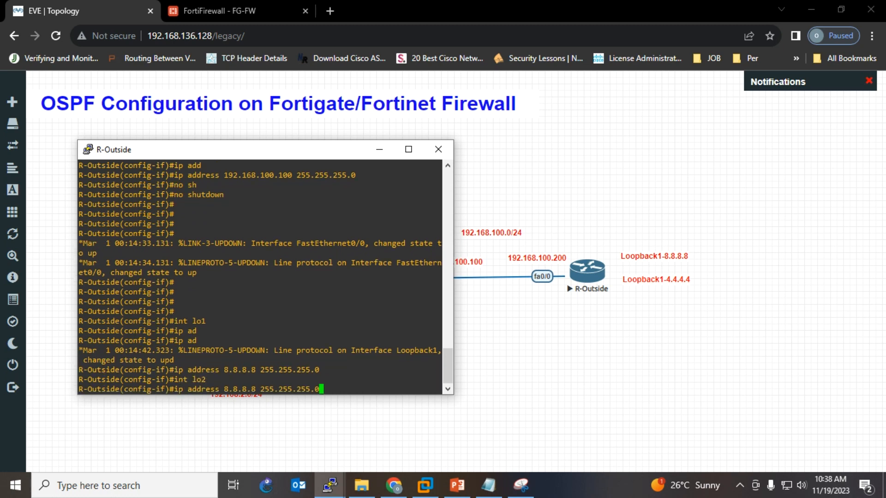
key(Return)
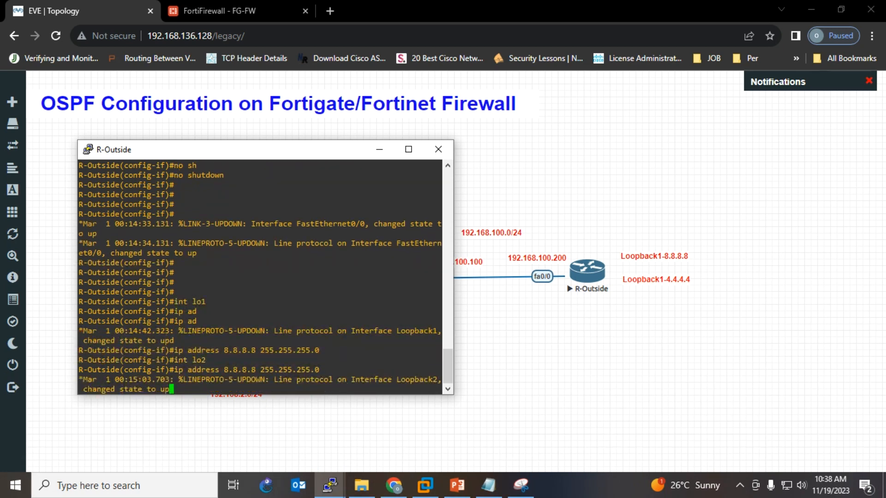
key(Up)
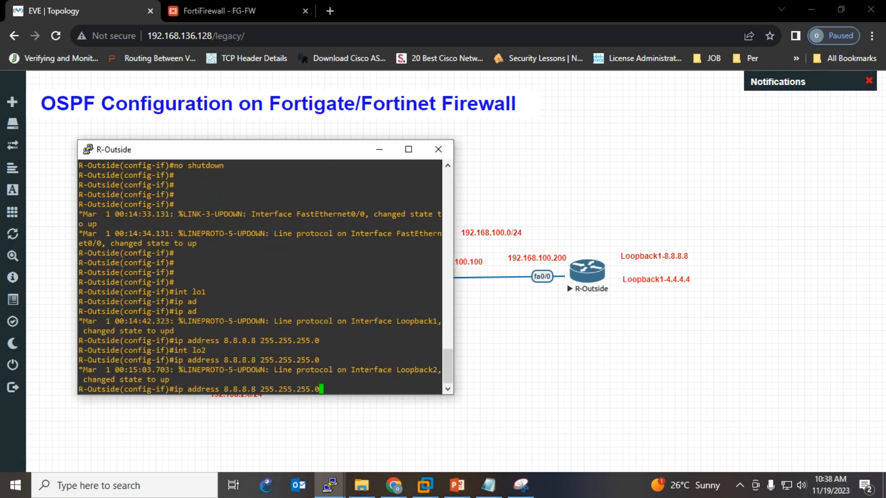
key(Left)
key(Left)
key(Left)
key(Left)
key(Left)
key(Left)
key(Left)
key(Left)
key(Left)
key(Left)
key(Left)
key(Left)
key(Left)
key(Left)
key(BackSpace)
key(BackSpace)
key(BackSpace)
key(BackSpace)
key(BackSpace)
key(BackSpace)
key(BackSpace)
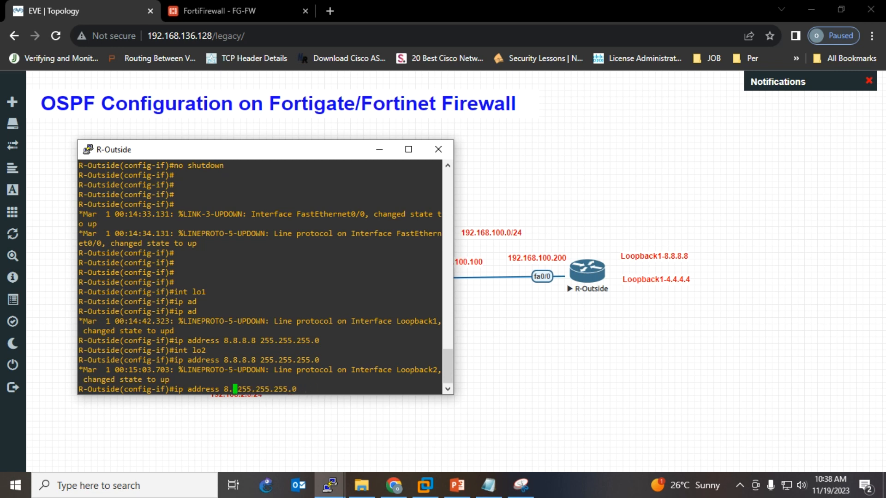
text(4.4.4.4)
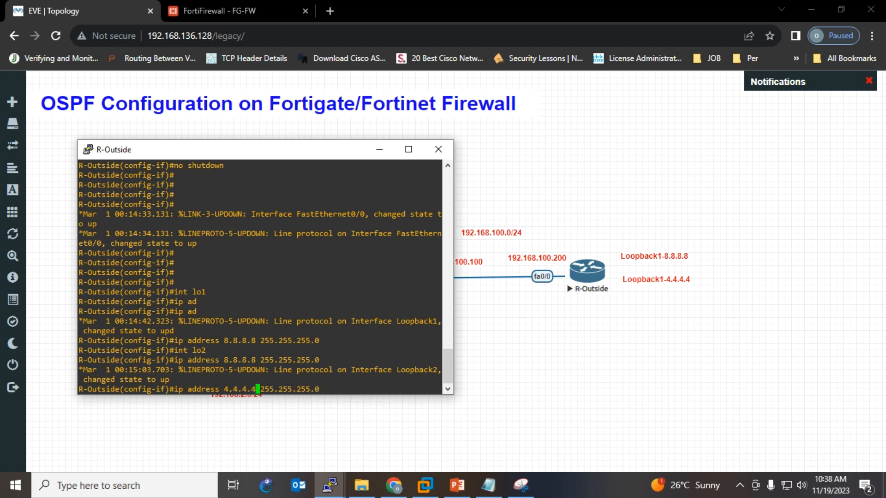
key(Return)
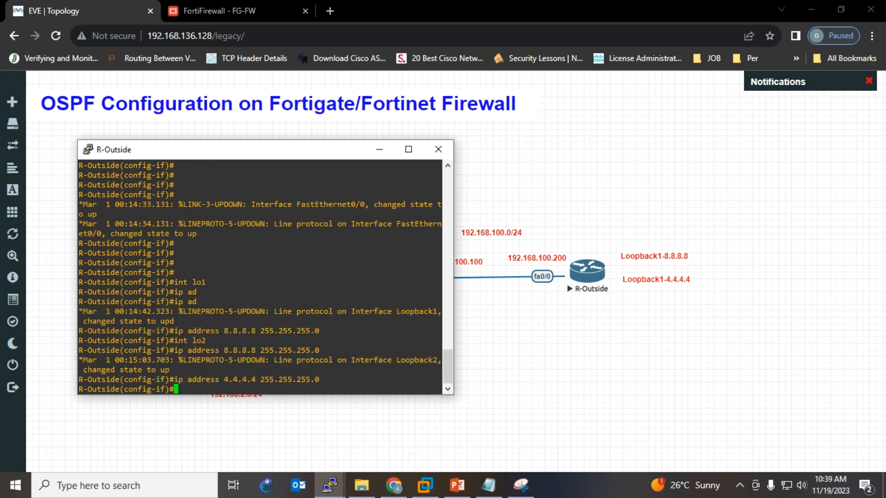
- Exit configuration and run sh ip int brief to verify Fa0/0, Loopback1 and Loopback2 are up
key(Return)
key(Return)
key(Return)
key(Return)
key(ctrl+z)
key(Return)
key(Return)
key(Return)
key(Return)
key(Return)
key(Return)
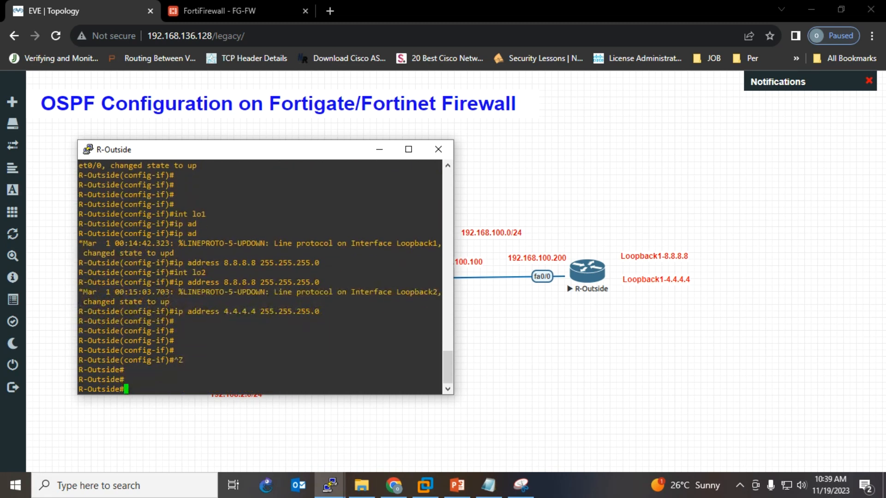
text(sh )
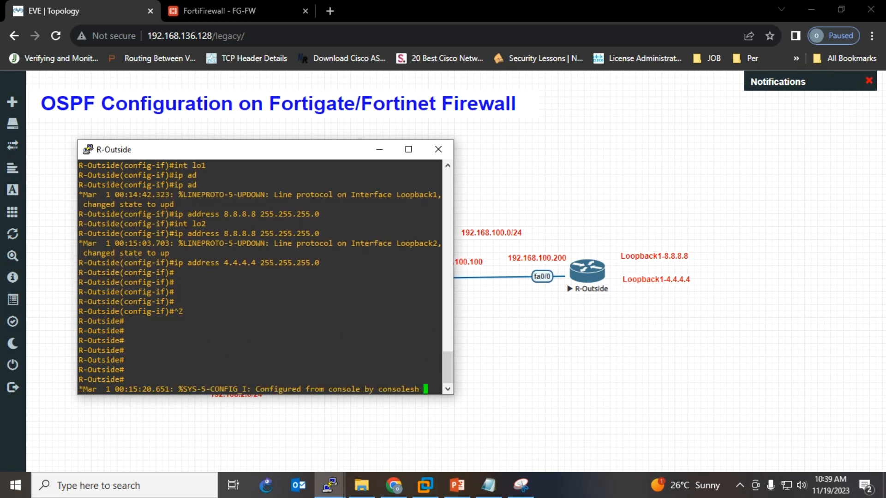
text(ip int)
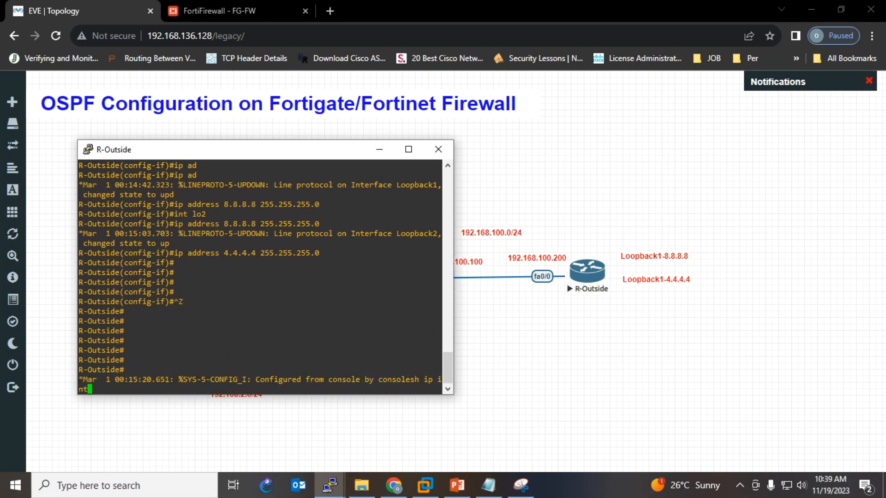
text( bri)
key(Tab)
key(Return)
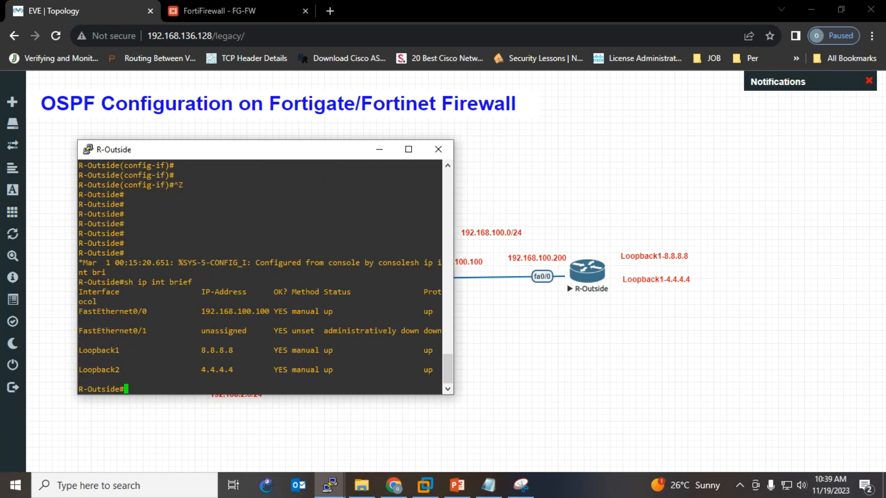
drag(79, 311, 410, 312)
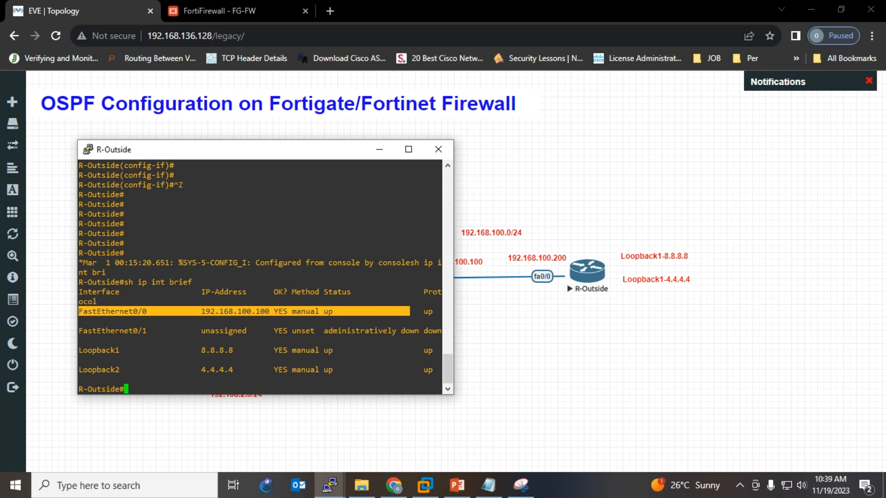
drag(78, 350, 318, 378)
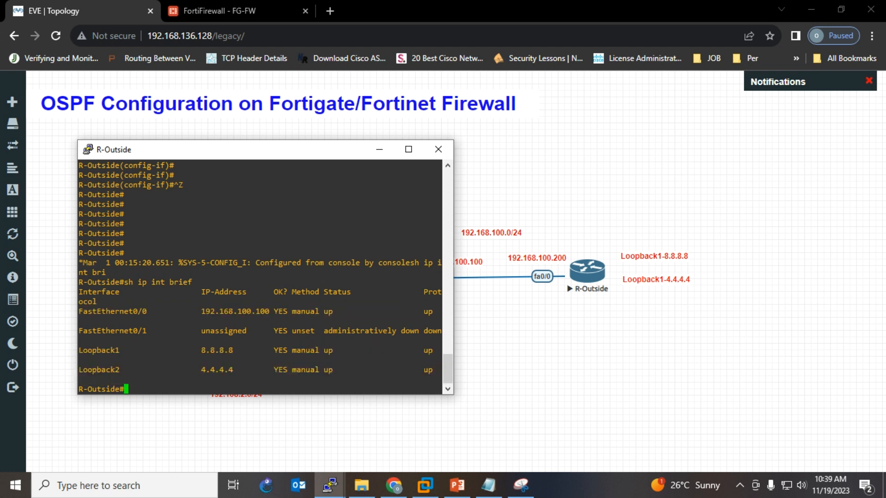
key(Return)
key(Return)
key(Return)
key(Return)
key(Return)
key(Return)
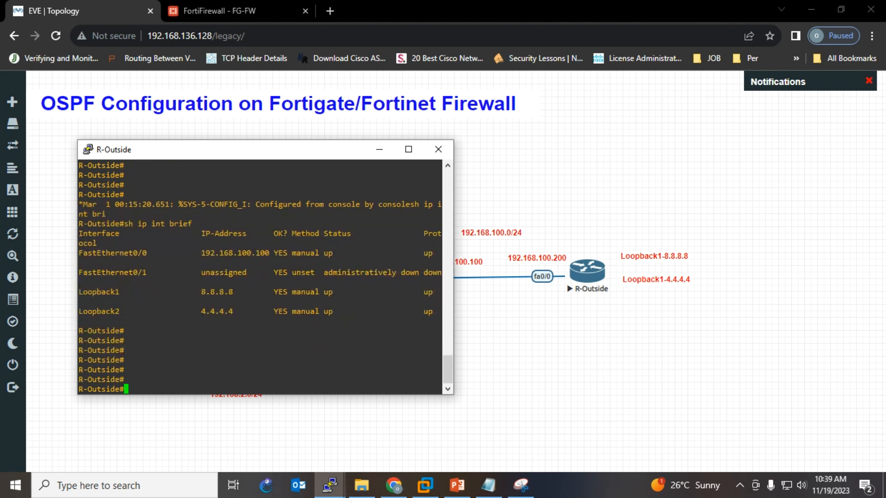
- Enter global configuration and start OSPF process 100
text(config t)
key(Return)
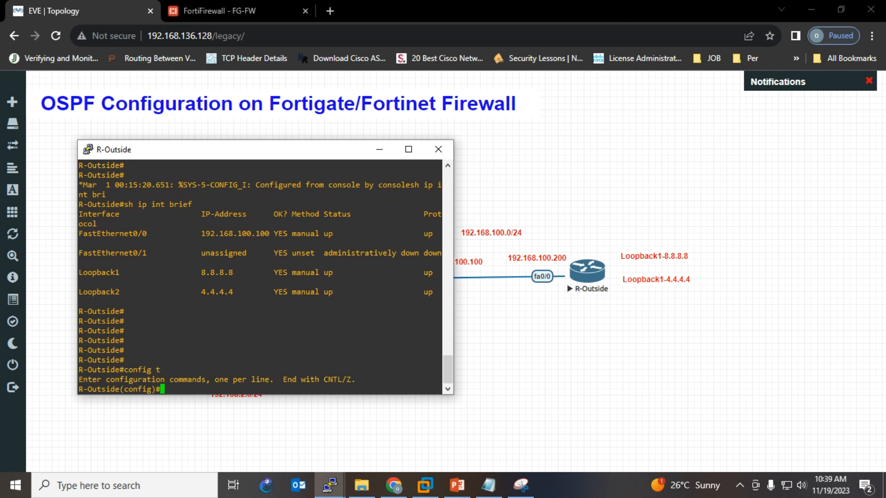
key(Return)
key(Return)
key(Return)
key(Return)
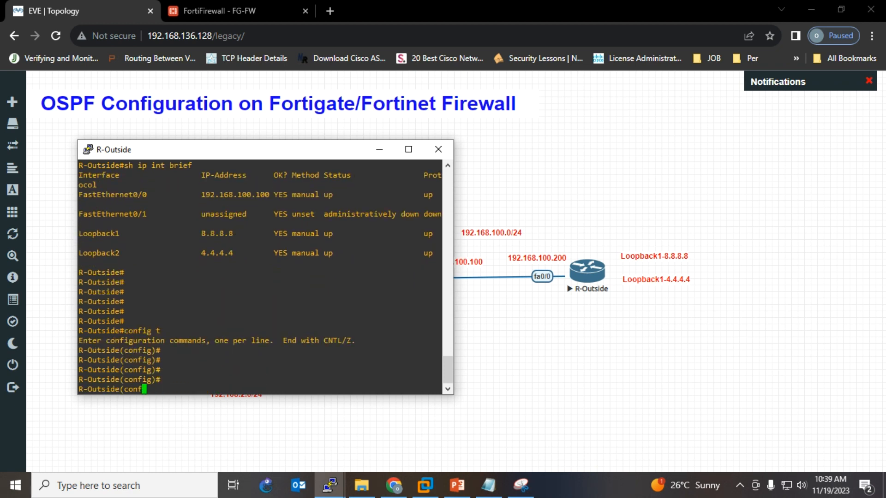
text(ror)
key(Tab)
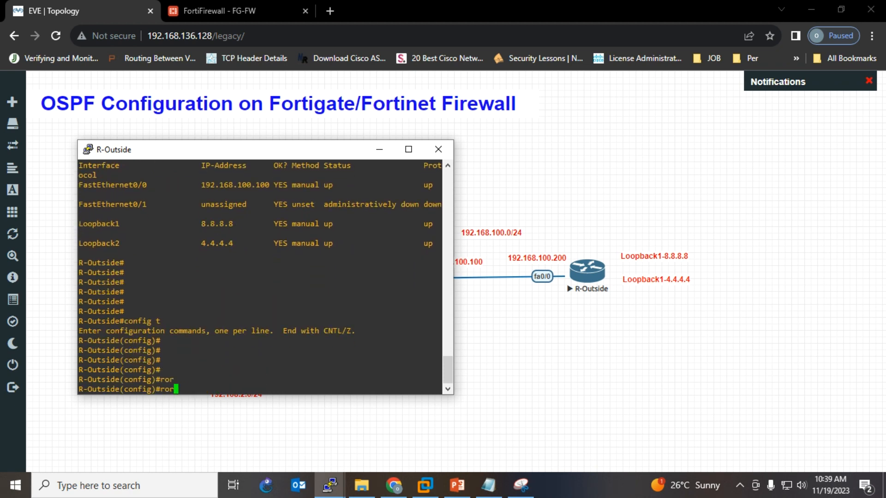
key(BackSpace)
key(Tab)
text(uter)
key(Tab)
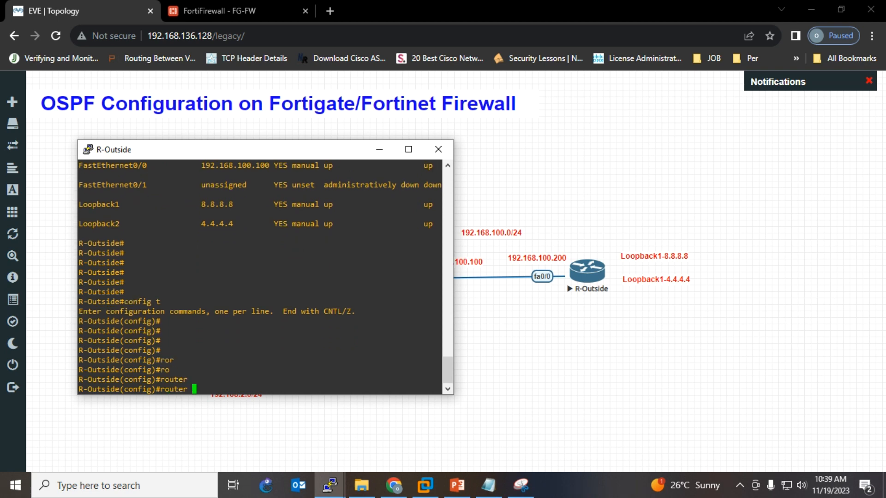
text(os)
key(Tab)
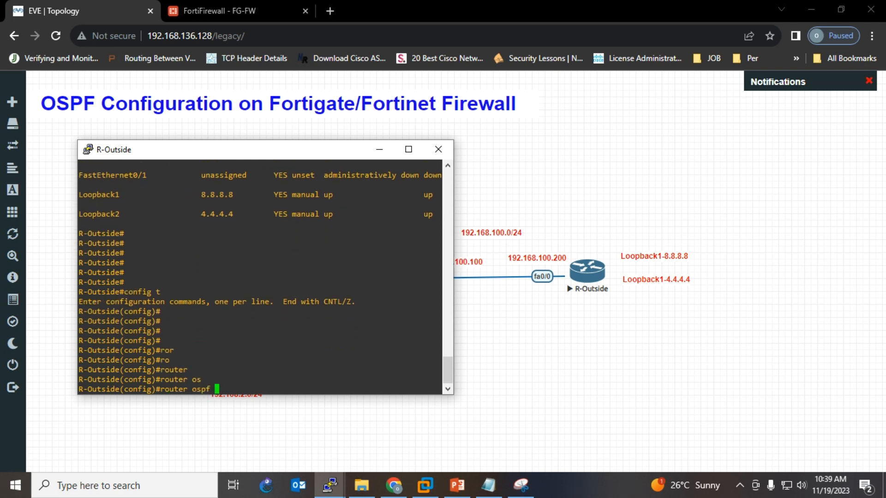
text(100)
key(Return)
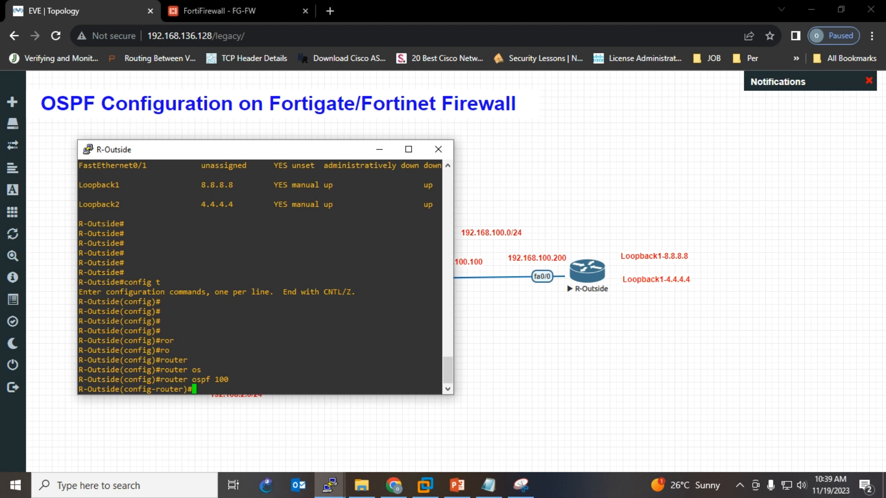
- Add network 0.0.0.0 255.255.255.255 to OSPF area 0
text(net)
key(Tab)
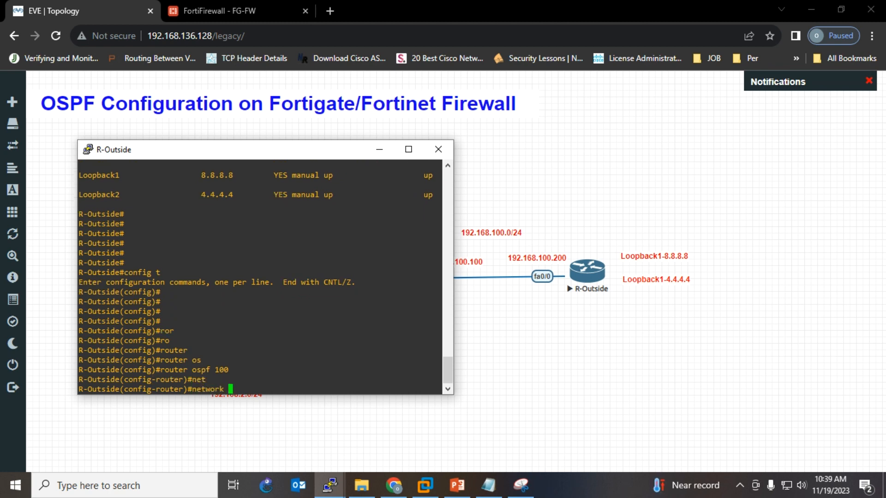
text(0.0.0.0)
text(255.255.255.255 )
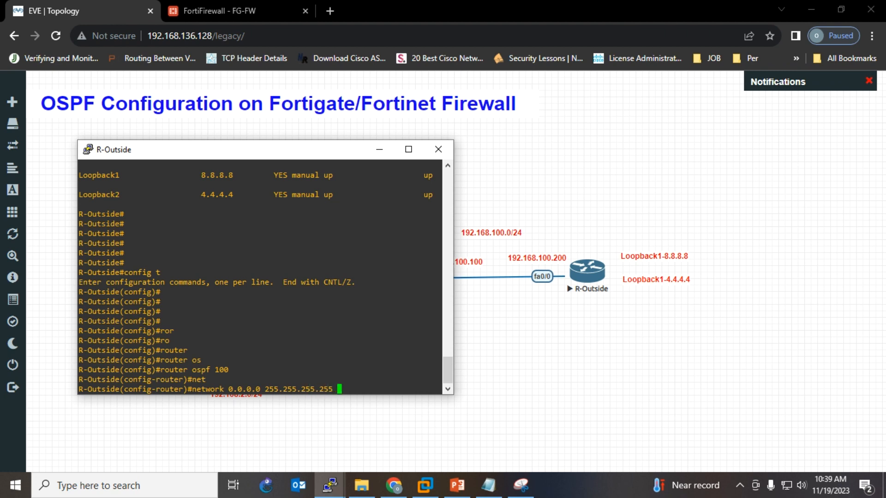
text(a)
key(Tab)
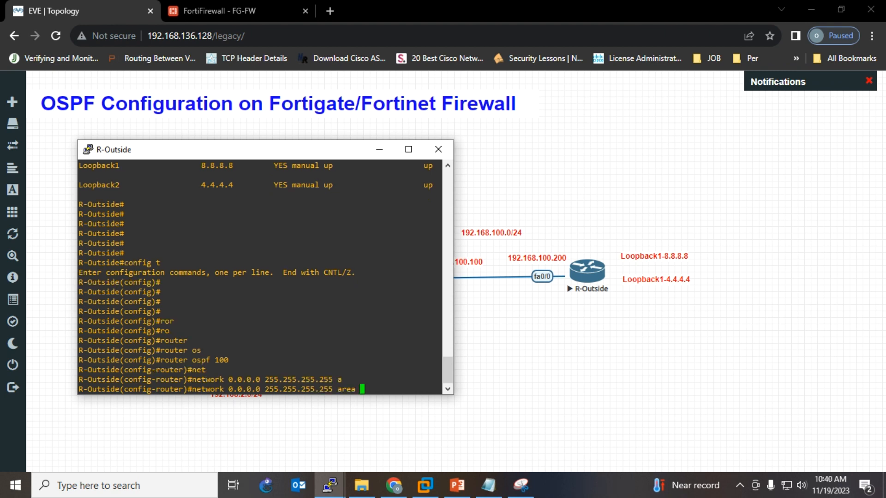
text(0)
key(Return)
key(Return)
key(Return)
key(Return)
key(Return)
key(Return)
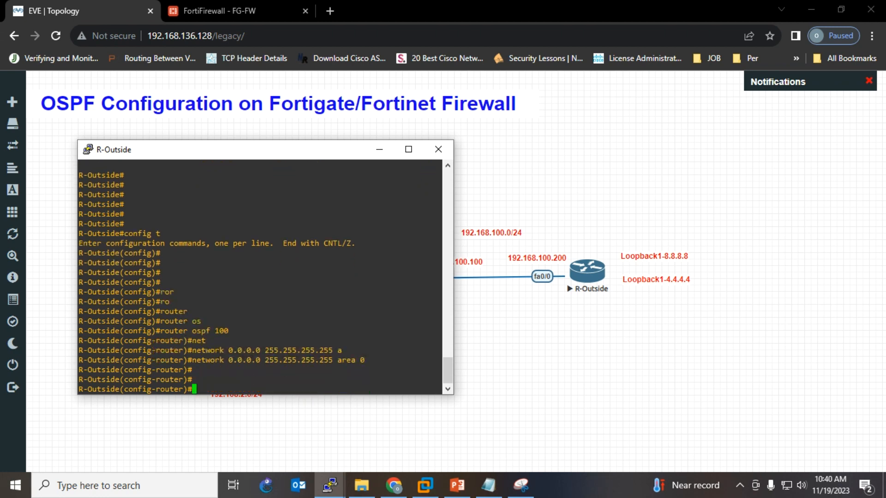
- Exit configuration and run show ip ospf neighbor, which lists no neighbours yet
key(ctrl+z)
key(Return)
key(Return)
key(Return)
key(Return)
key(Return)
key(Return)
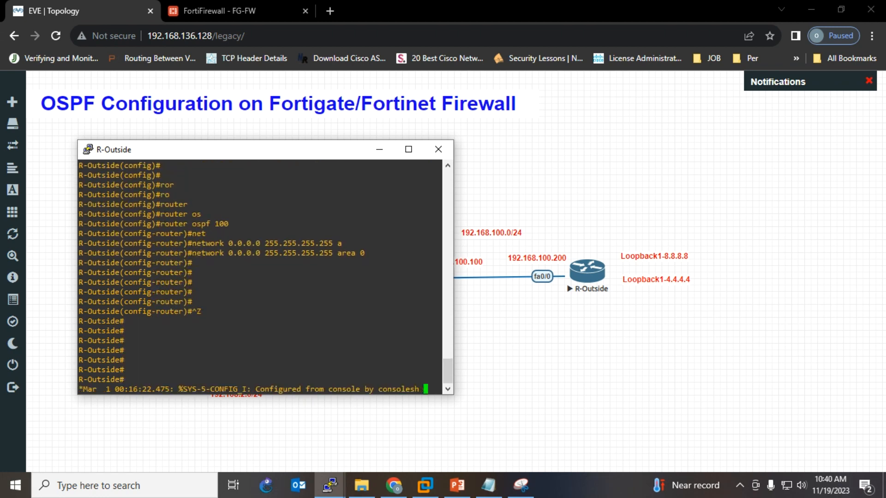
text(sh ip ospf )
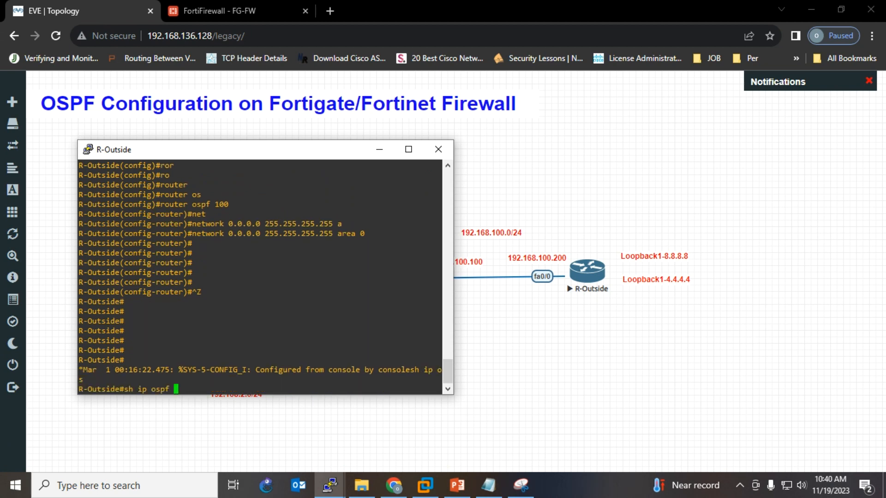
text(n)
key(Tab)
key(Return)
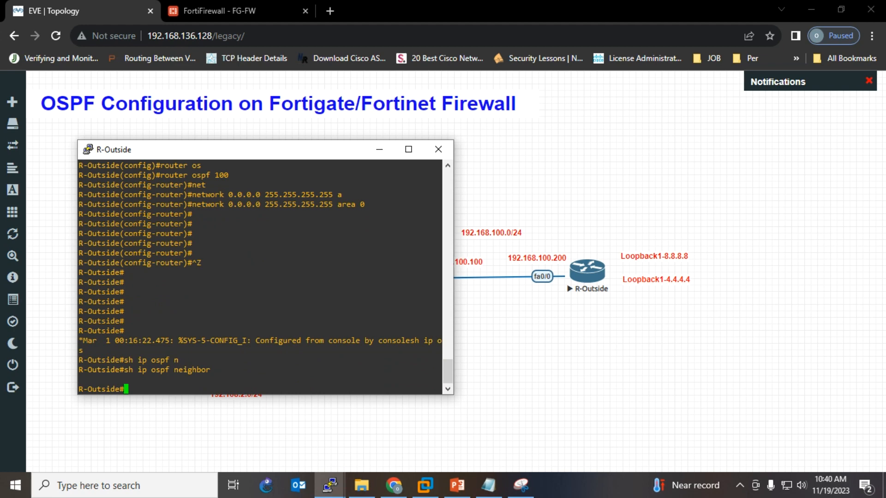
key(Return)
key(Return)
key(Return)
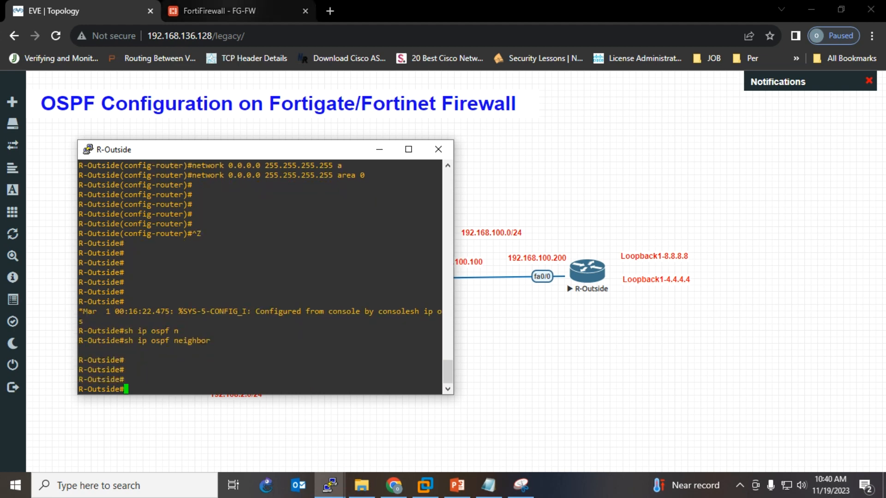
click(219, 11)
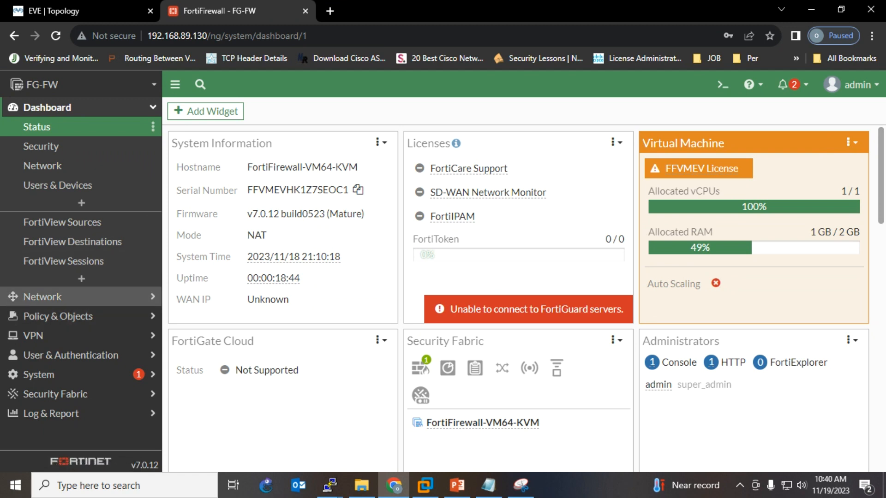
- Under Network > Interfaces, give port1 the alias MGMT and save
click(42, 296)
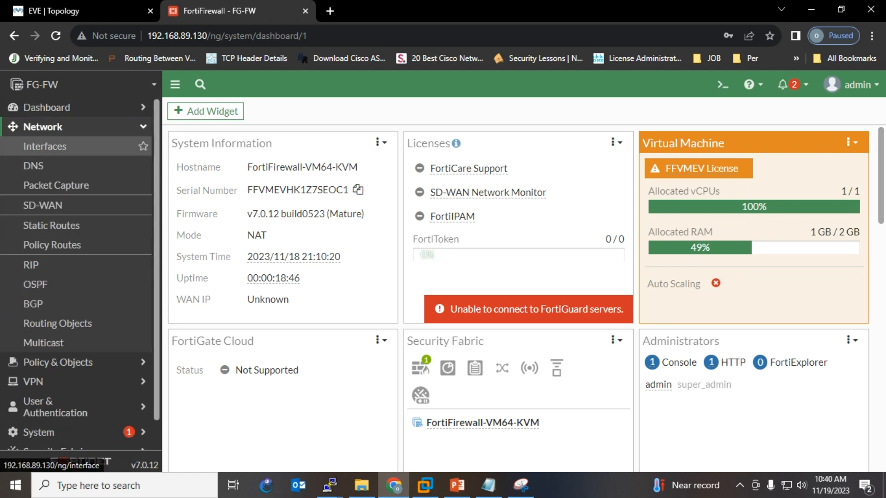
click(44, 146)
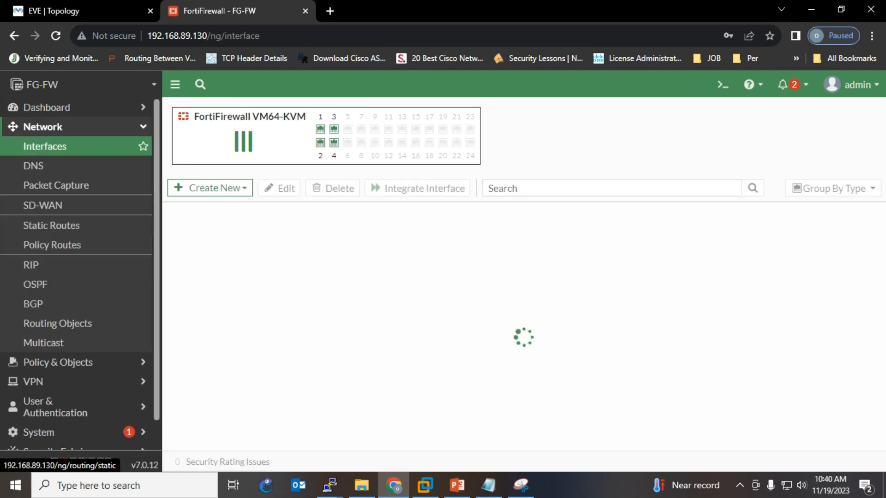
double_click(563, 315)
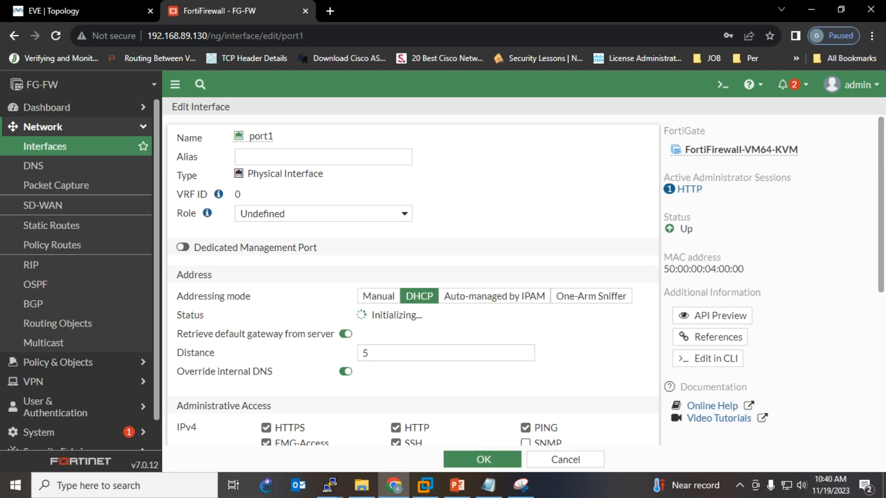
text(M)
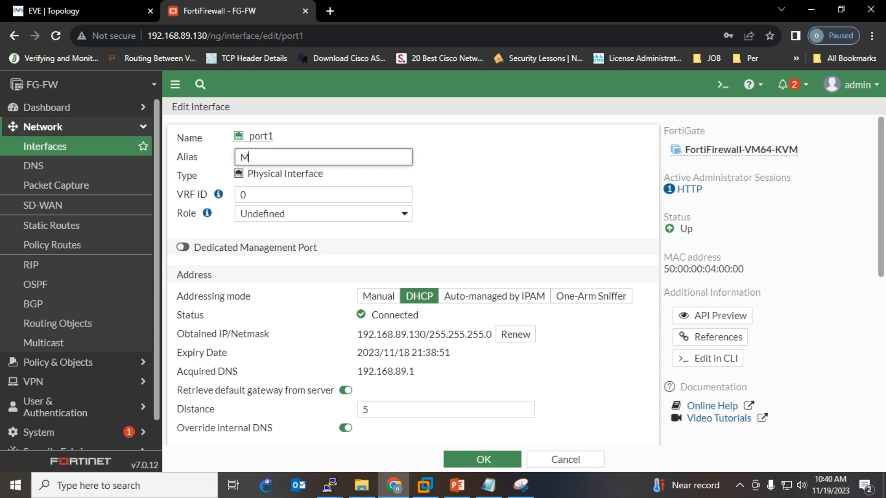
text(GMT)
scroll(413, 280, down, 5)
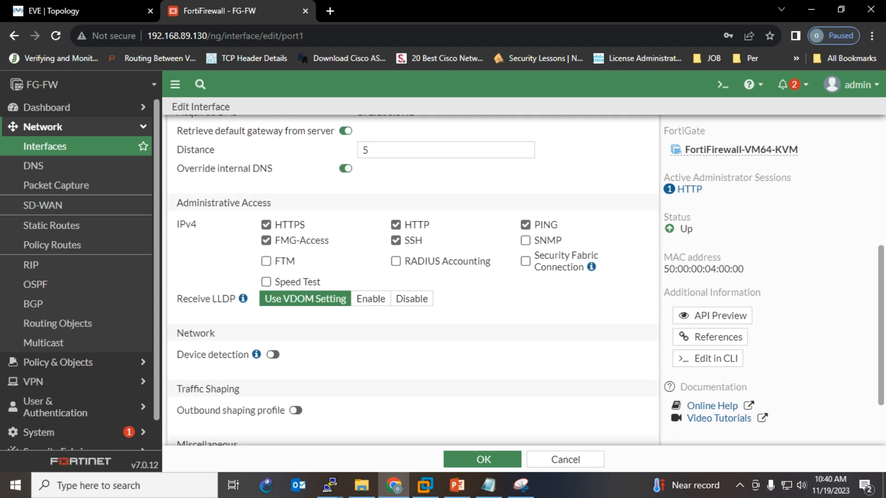
click(483, 459)
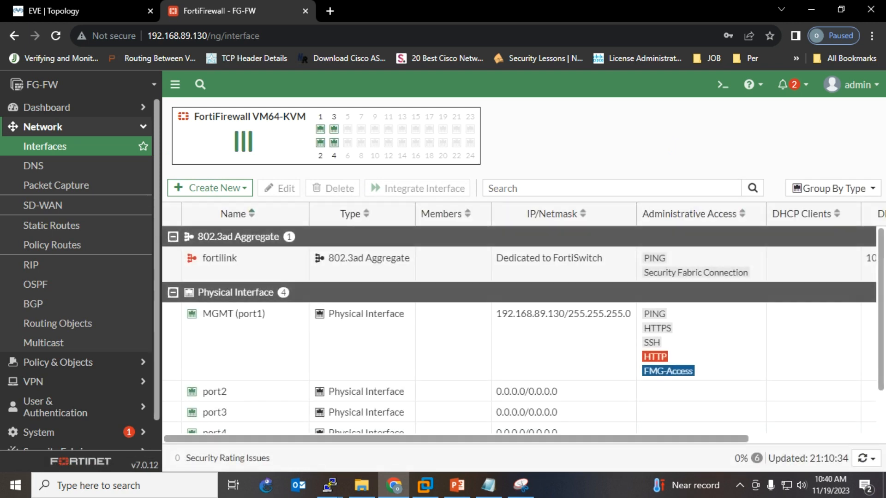
- Set port2's address to 192.168.1.100/24 with PING access allowed
double_click(214, 391)
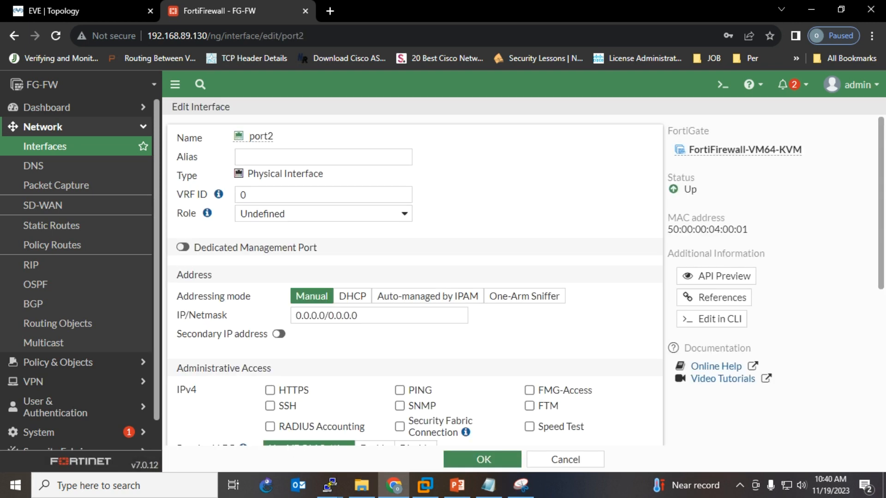
click(107, 12)
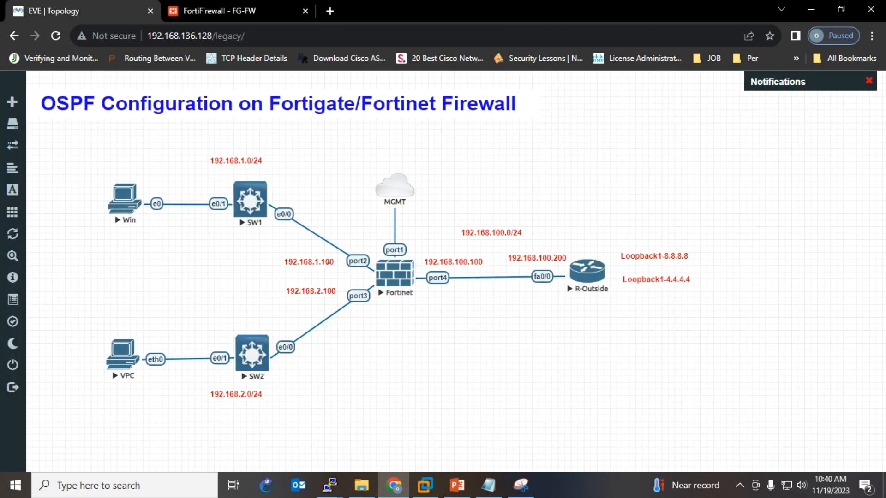
click(216, 10)
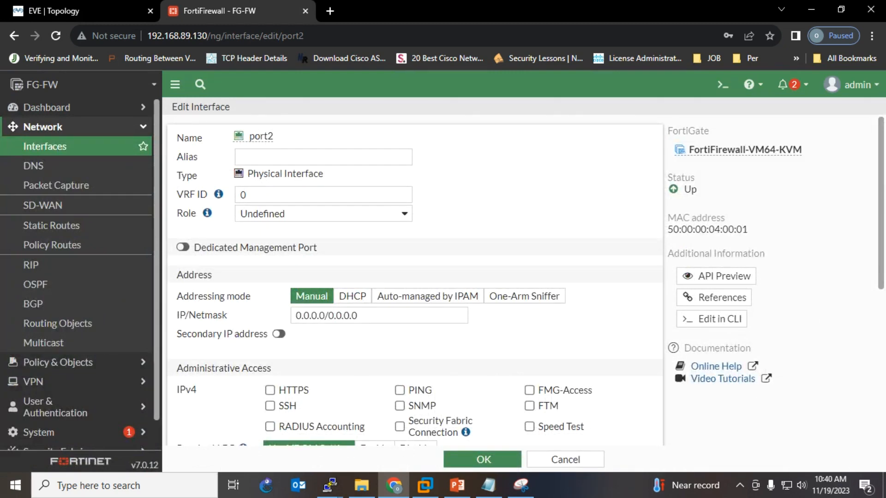
click(365, 316)
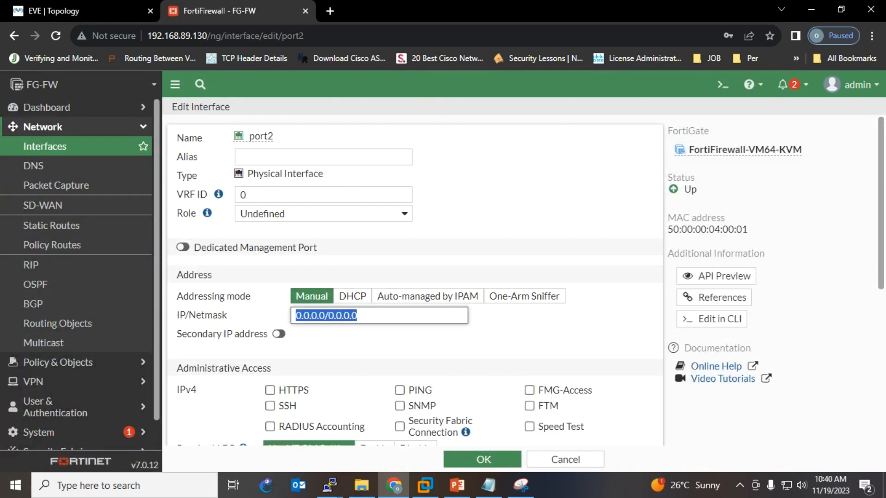
text(192.1)
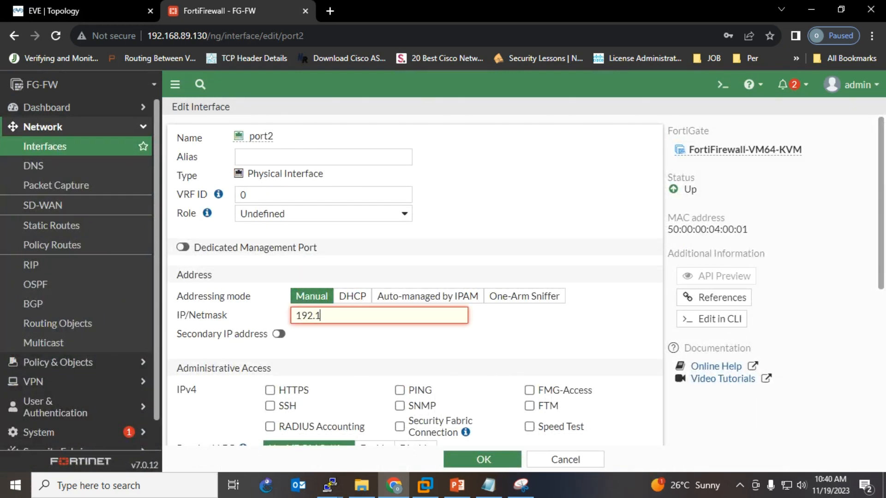
text(68.1.100/24)
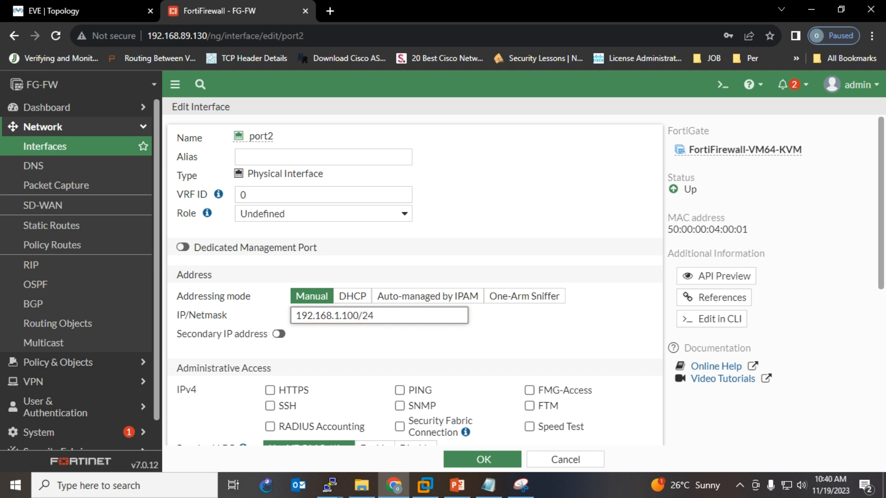
click(399, 390)
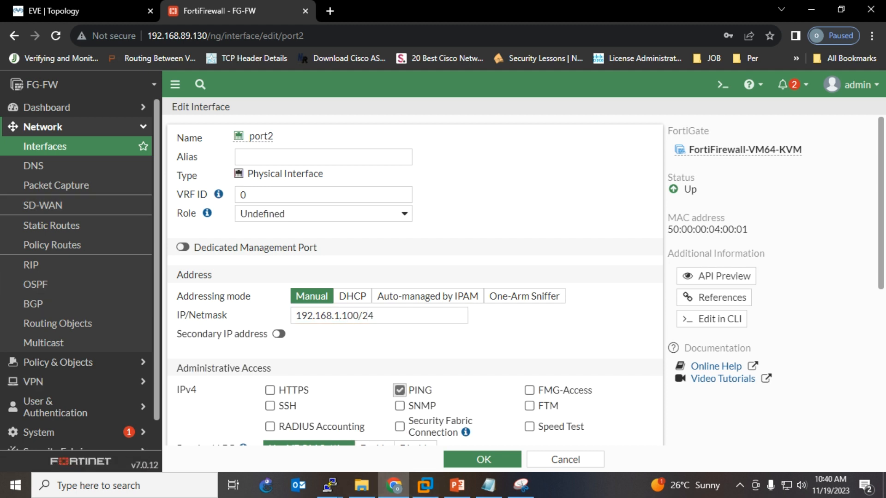
scroll(413, 282, down, 4)
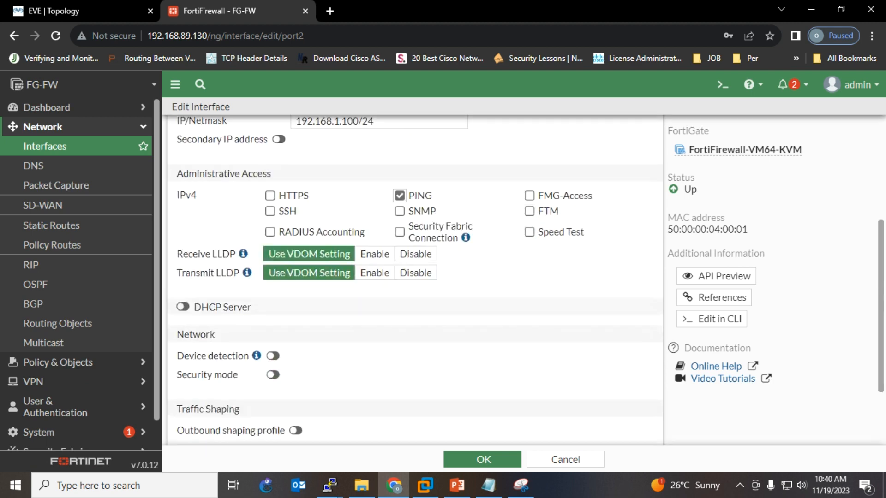
click(482, 459)
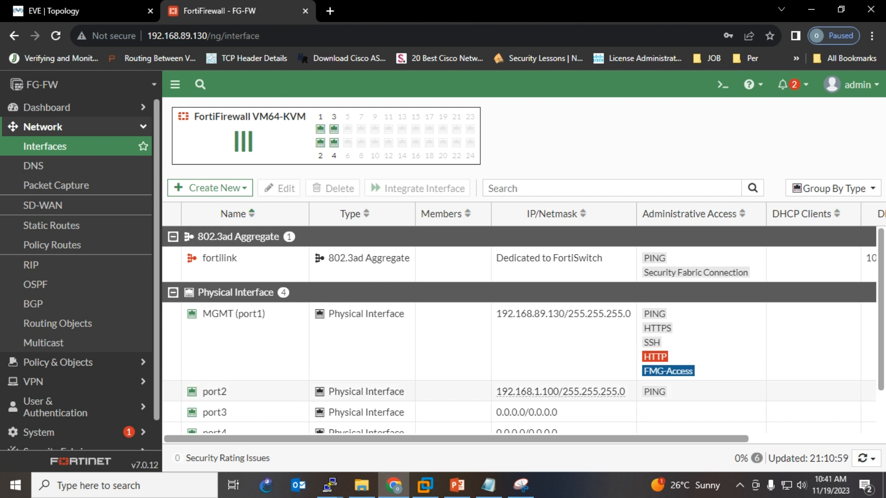
- Give port2 the alias LAN1
double_click(214, 392)
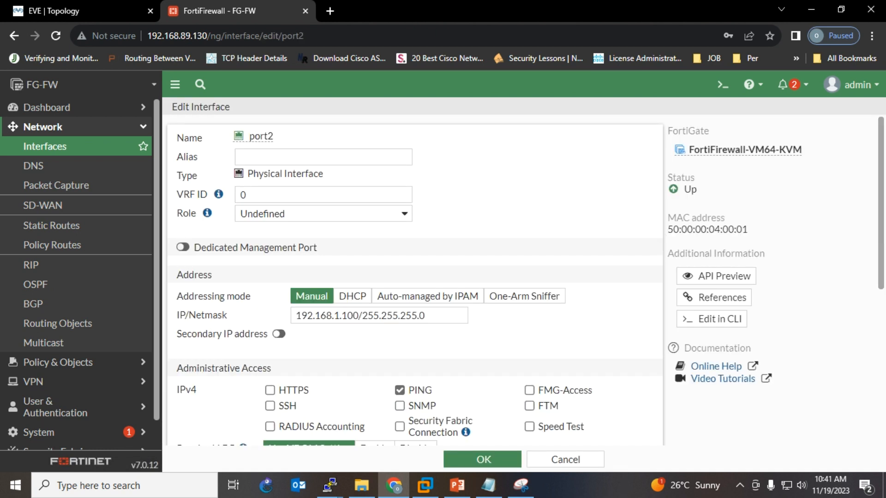
text(LAN1)
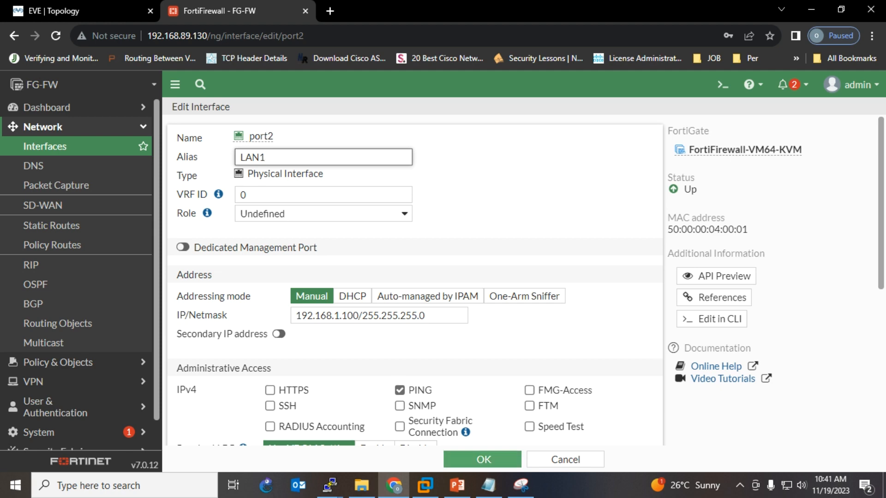
key(Return)
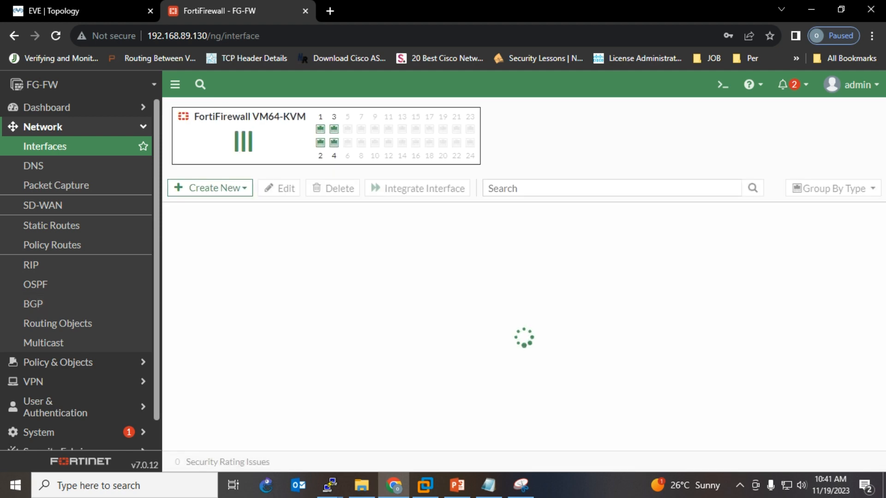
scroll(519, 330, down, 1)
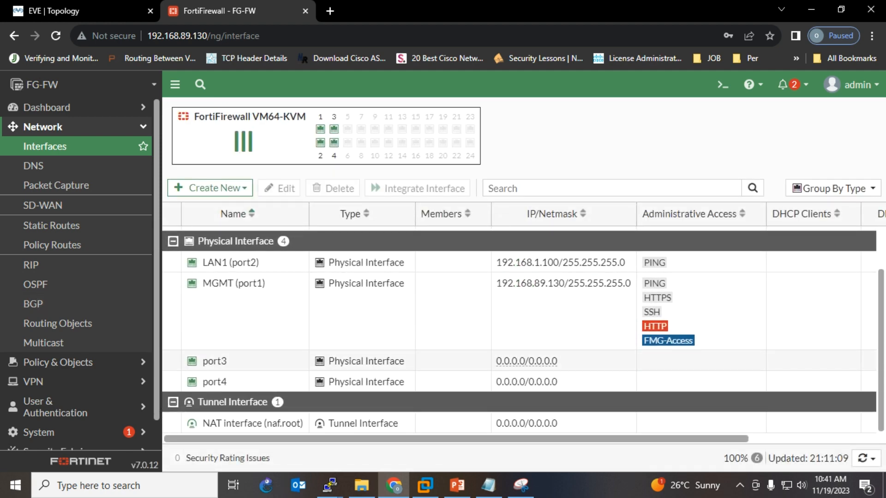
double_click(214, 361)
- Give port3 the alias LAN2 and allow PING access on it
click(69, 11)
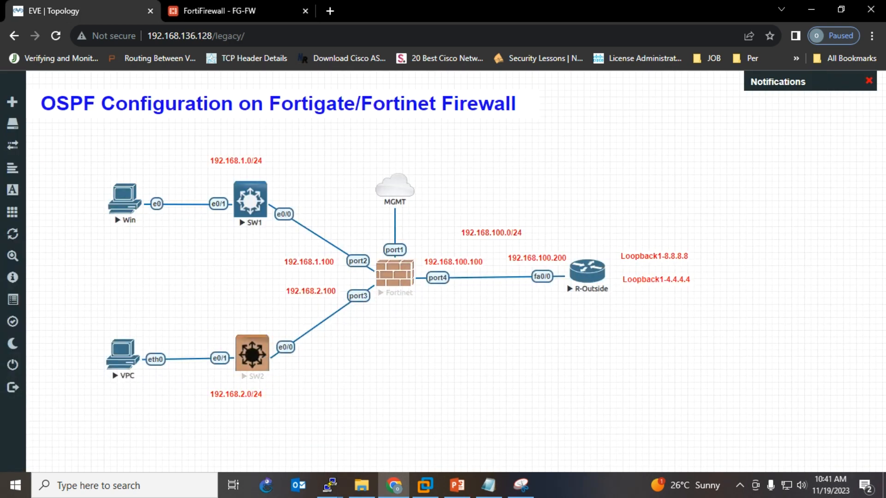
click(217, 10)
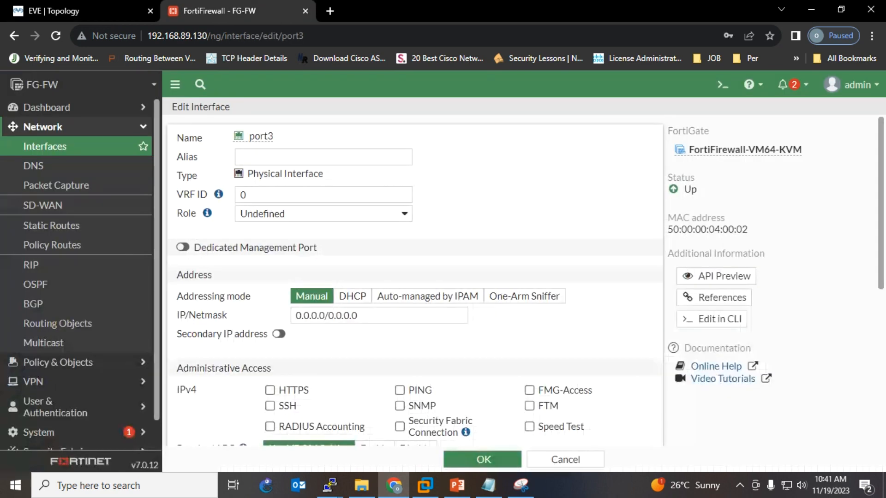
click(323, 158)
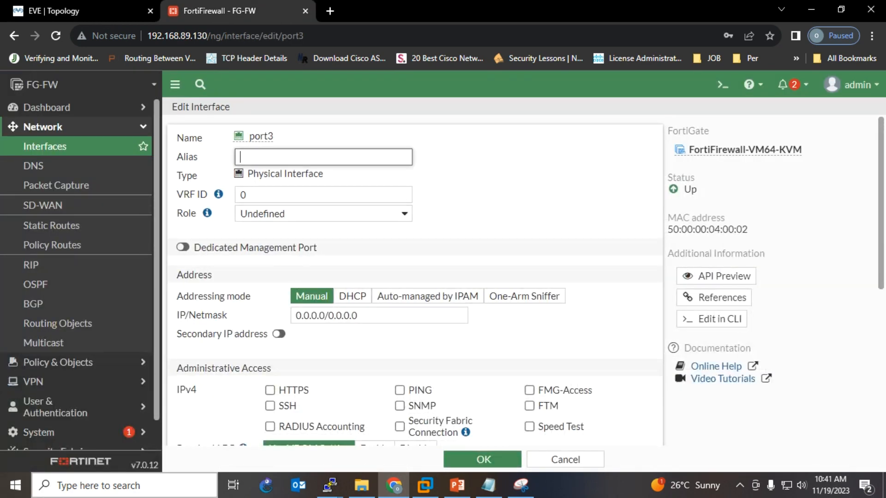
text(LAN2)
click(399, 390)
- Set port3's IP/Netmask to 192.168.2.100/24, save it, and open port4 for editing
drag(369, 316, 124, 286)
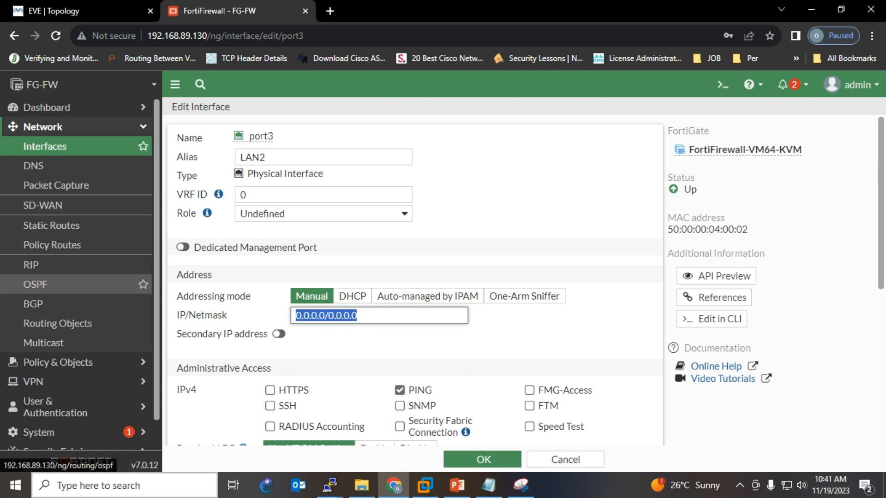
text(192.)
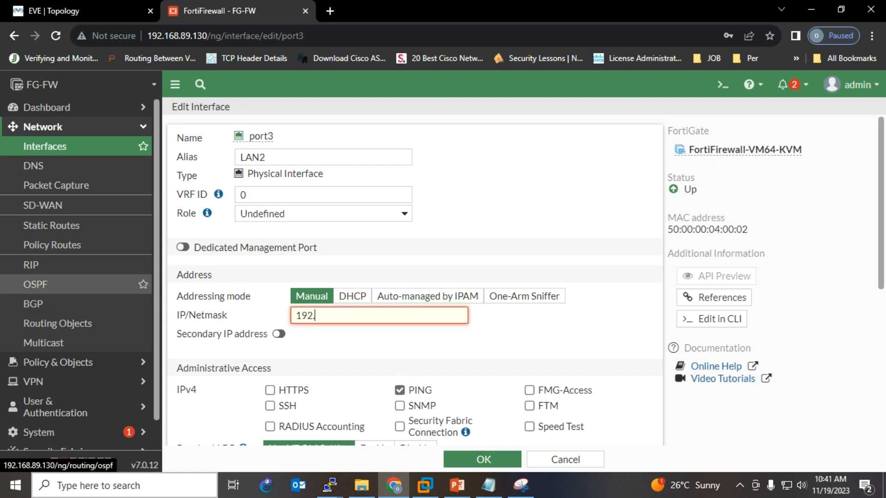
text(168.2.100/24)
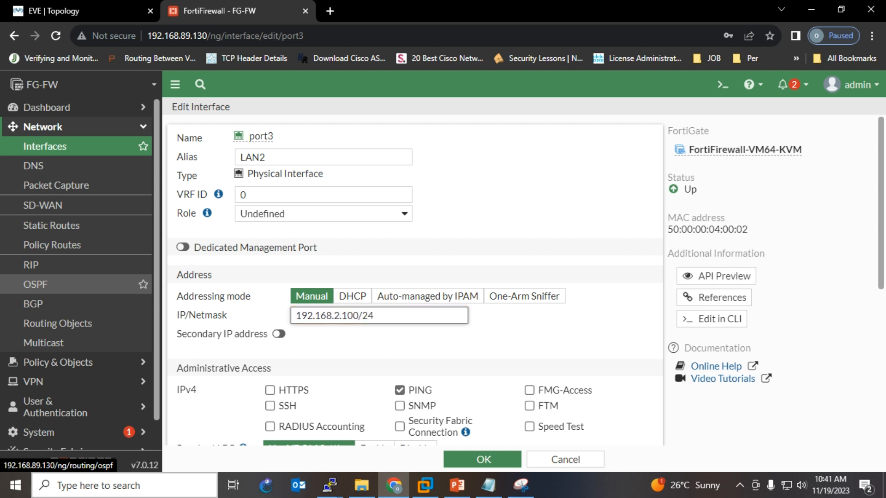
scroll(399, 390, down, 4)
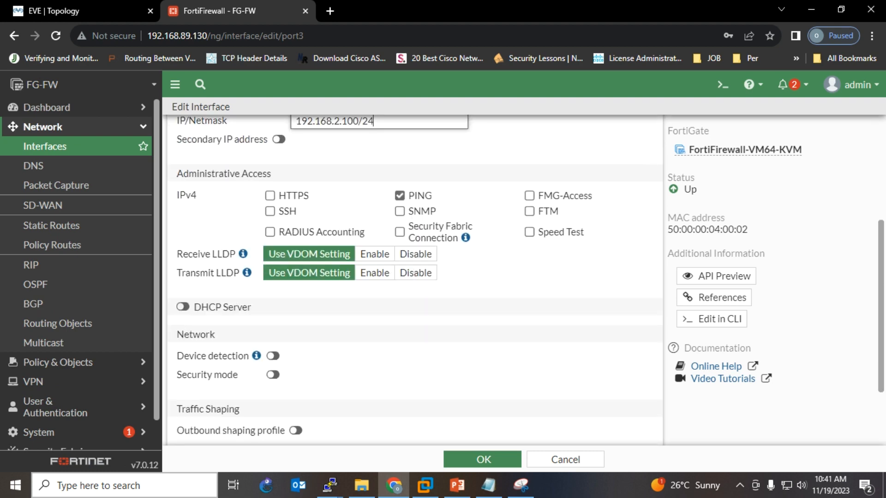
click(482, 459)
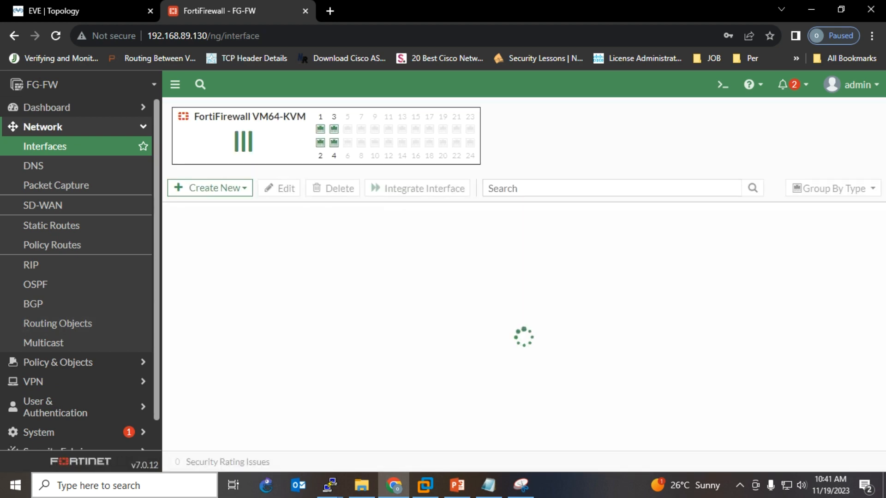
scroll(523, 333, down, 2)
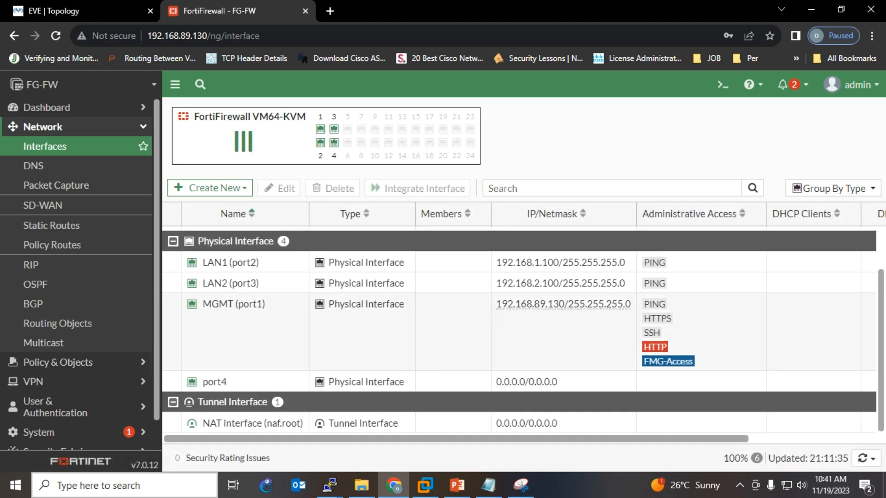
double_click(215, 381)
- Set port4's alias to WAN and IP/Netmask to 192.168.100.100/24, allow PING, and save
click(83, 11)
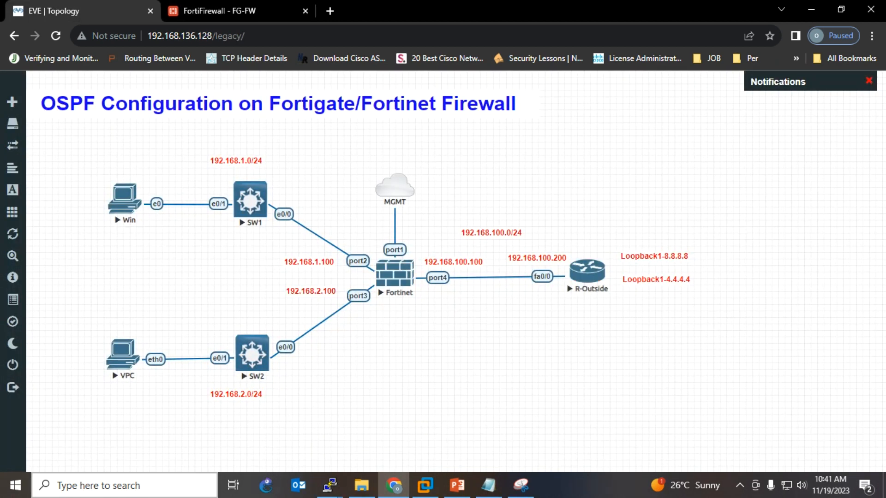
click(231, 11)
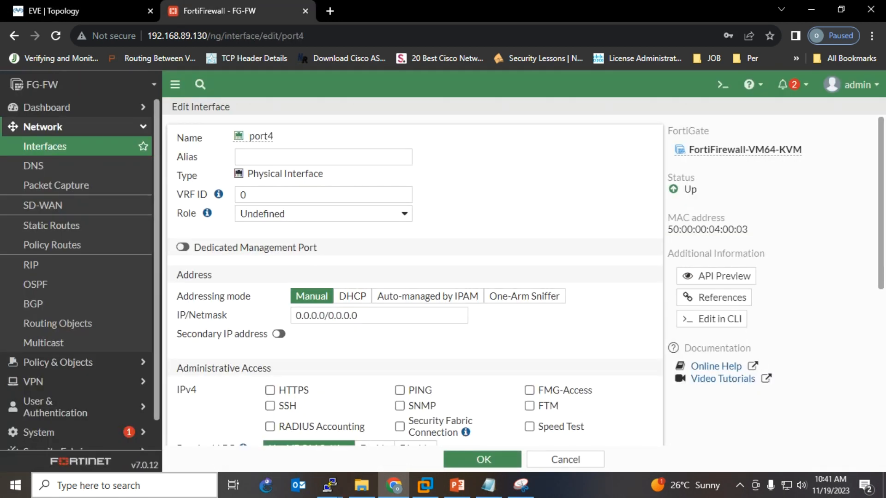
click(322, 157)
text(WSA)
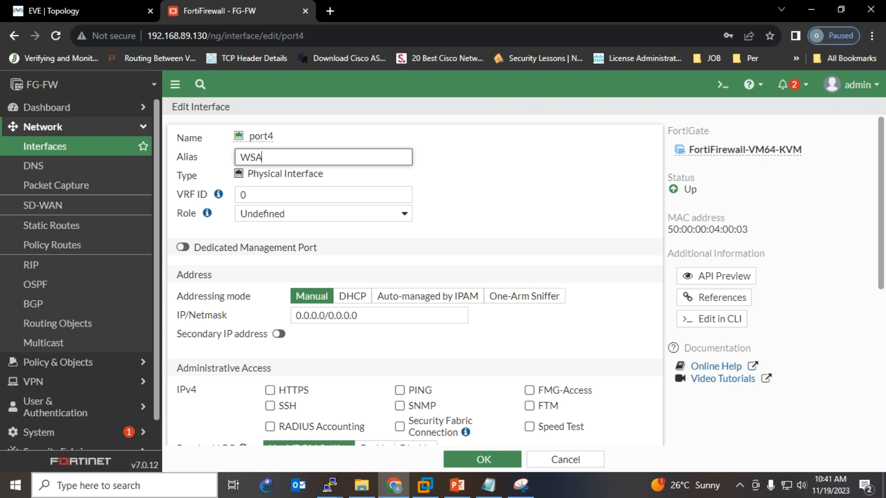
text(N\\\)
key(BackSpace)
key(BackSpace)
key(BackSpace)
key(BackSpace)
key(BackSpace)
key(BackSpace)
text(AN)
click(379, 315)
text(19)
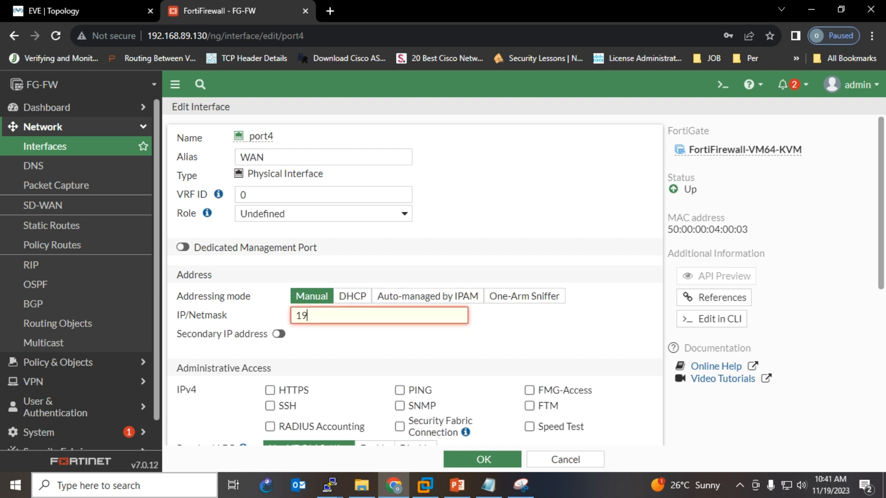
text(2.168.100.100/24)
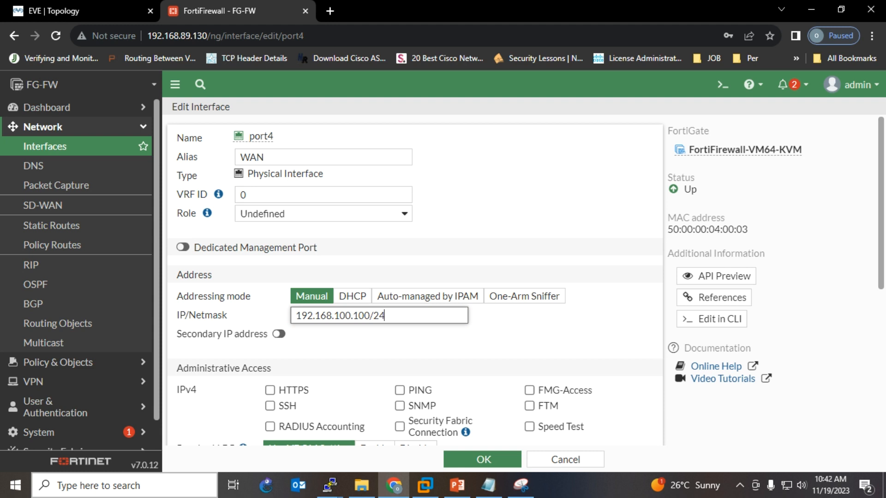
click(399, 390)
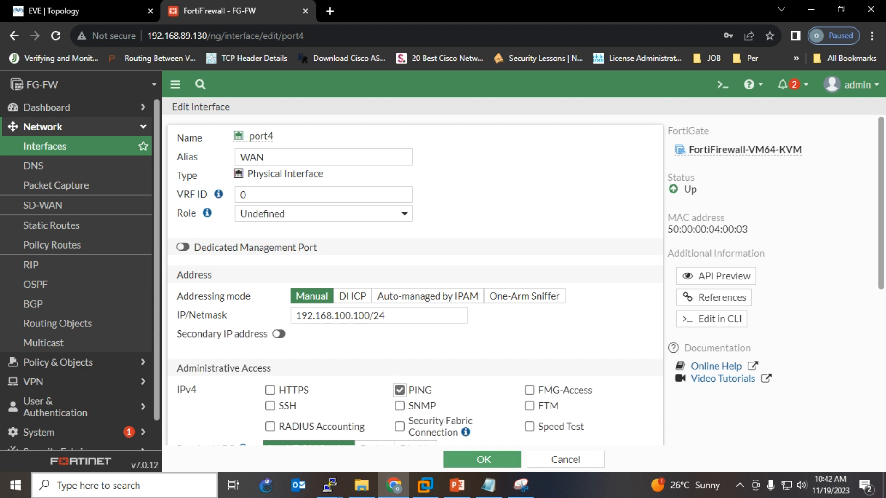
click(482, 459)
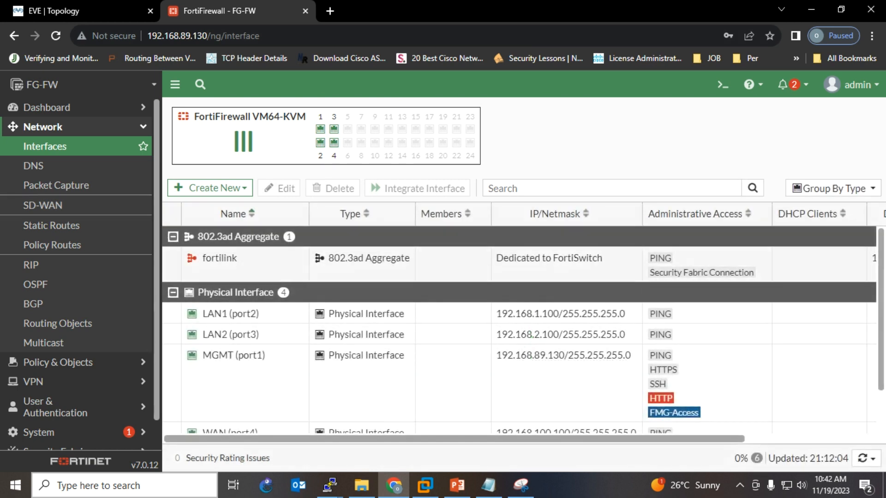
scroll(560, 286, down, 1)
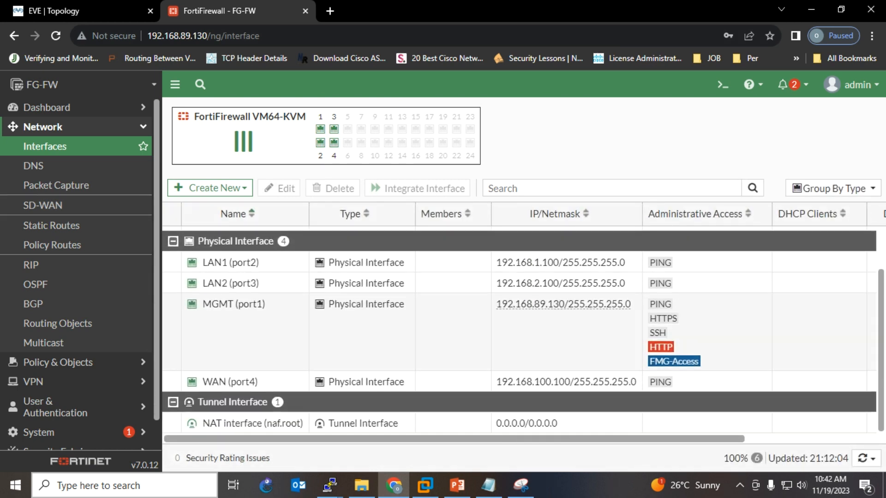
- Start a new Virtual Wire Pair from Create New, then cancel it
scroll(560, 286, up, 1)
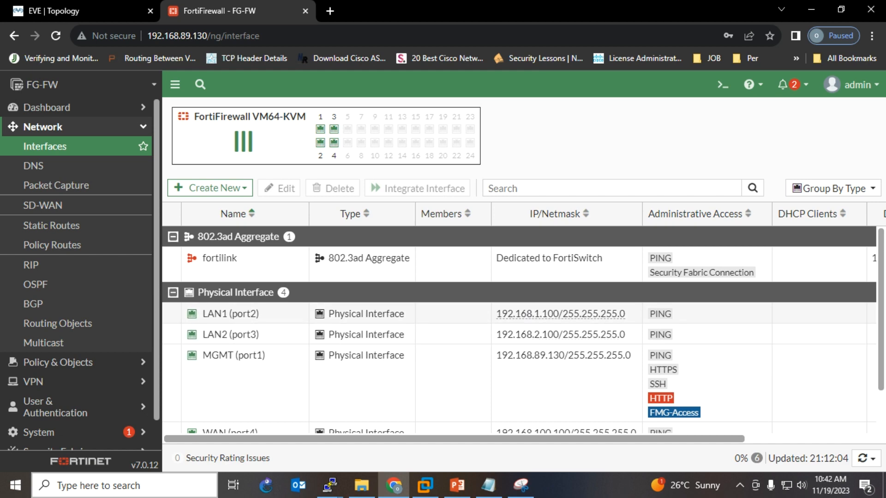
click(210, 188)
click(208, 241)
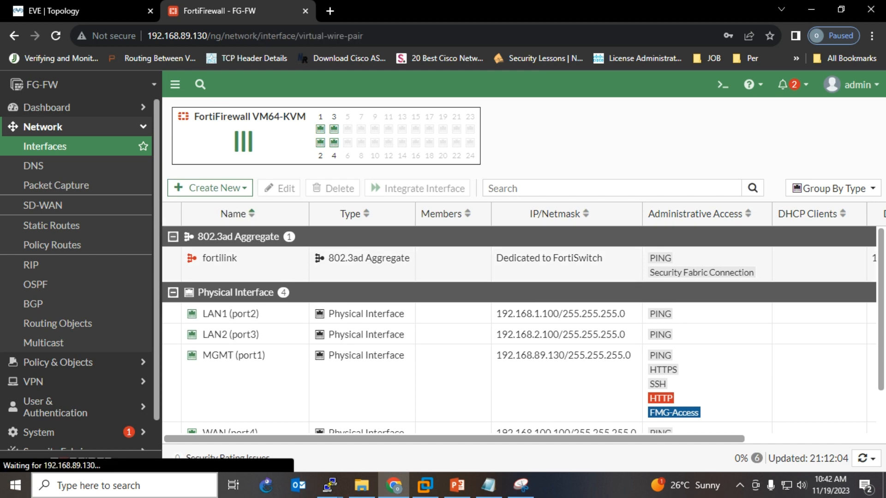
click(565, 388)
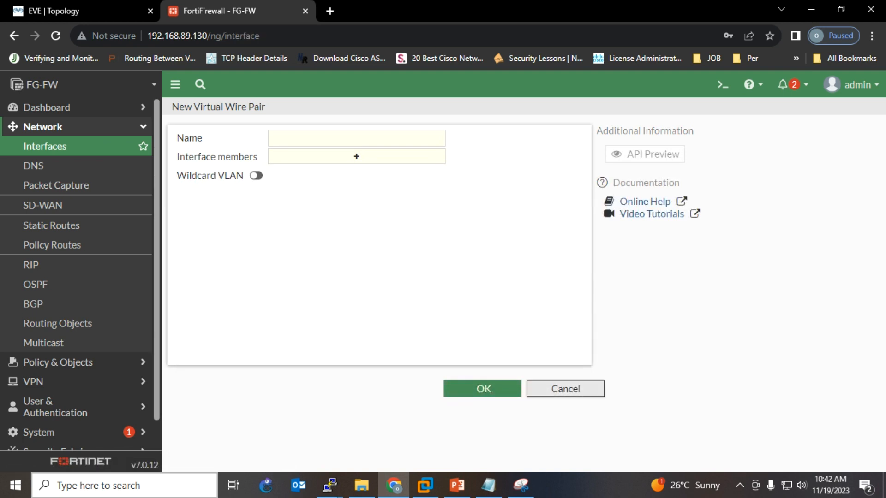
- Create a zone named LAN with members LAN1 (port2) and LAN2 (port3) and save it
click(209, 187)
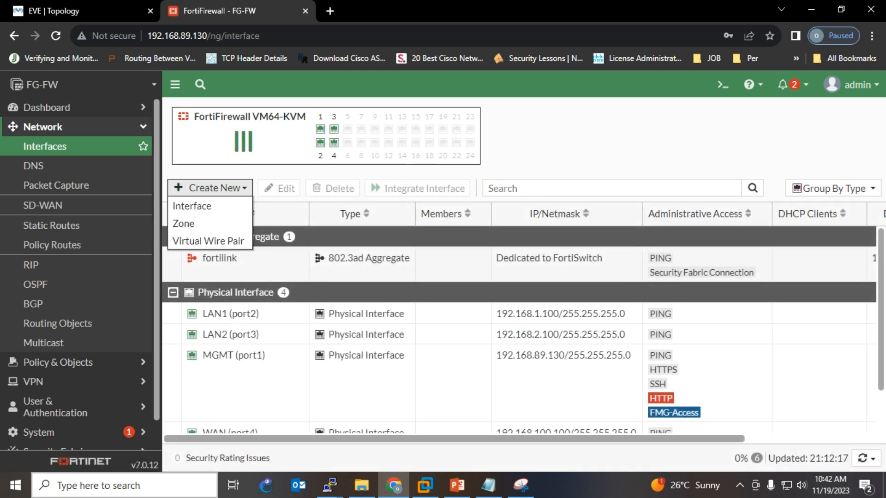
click(205, 222)
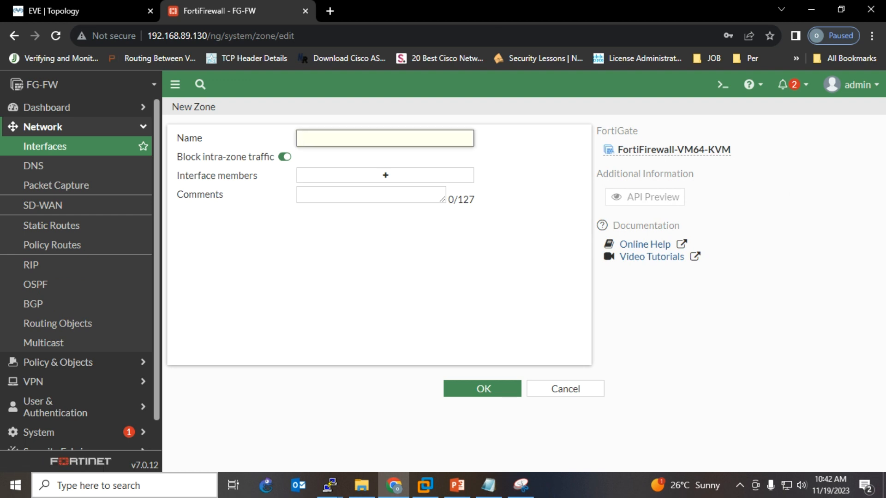
text(LAN)
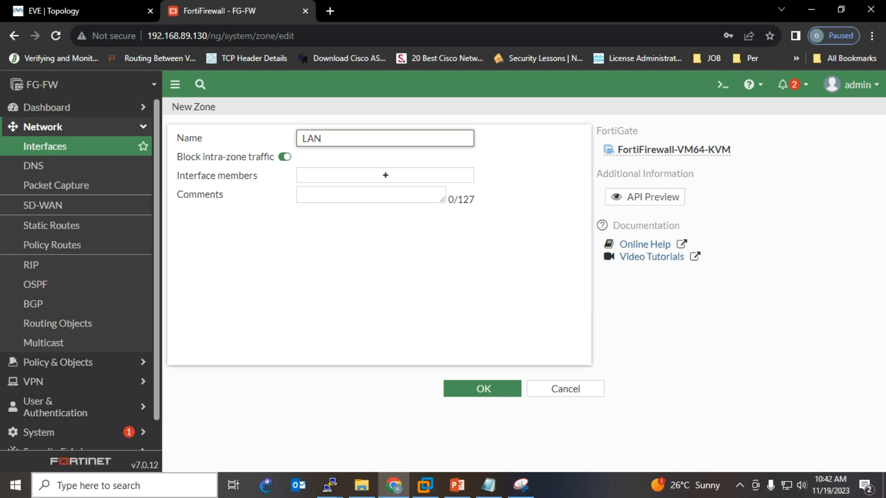
click(385, 175)
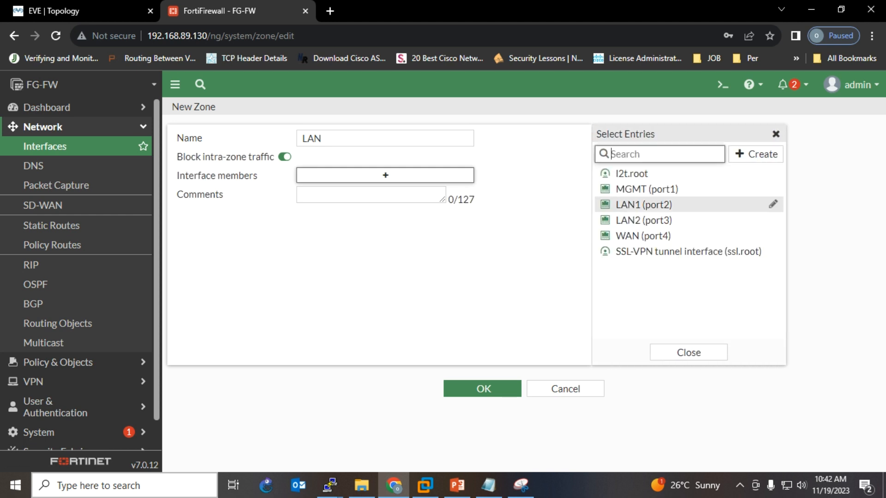
click(643, 204)
click(643, 220)
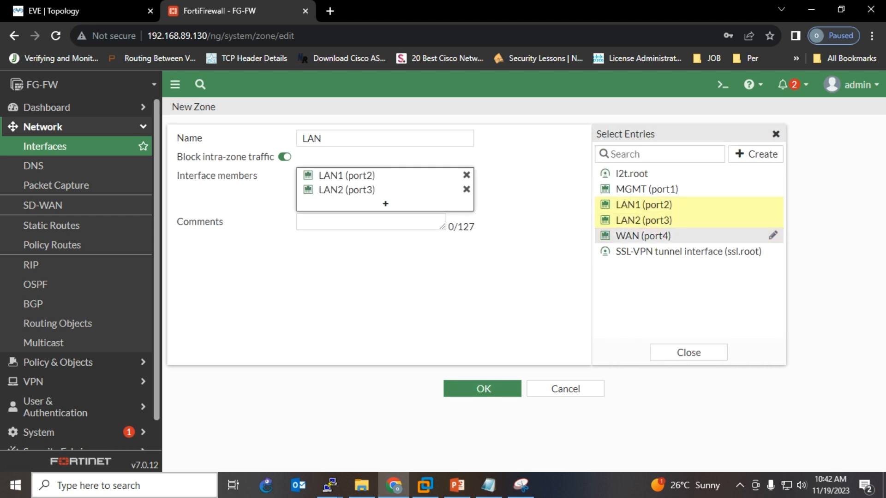
click(483, 388)
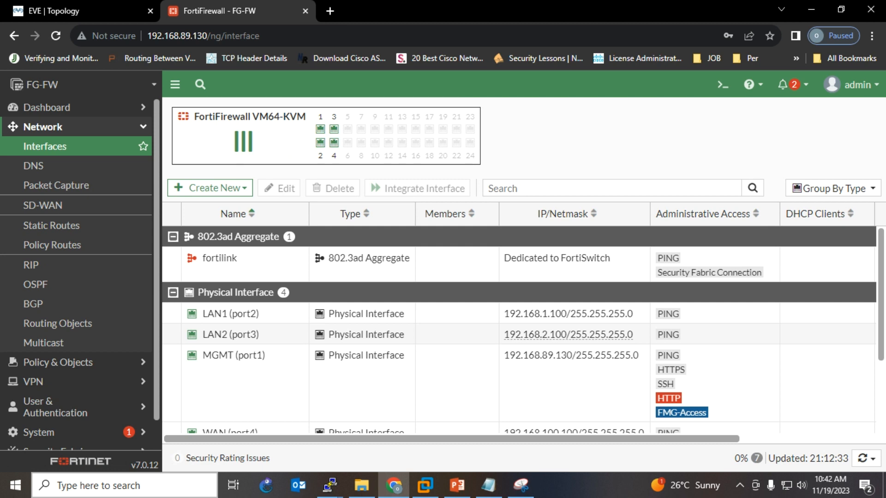
- Specify DNS servers manually as primary 8.8.8.8 and secondary 4.4.4.4, and apply
click(41, 166)
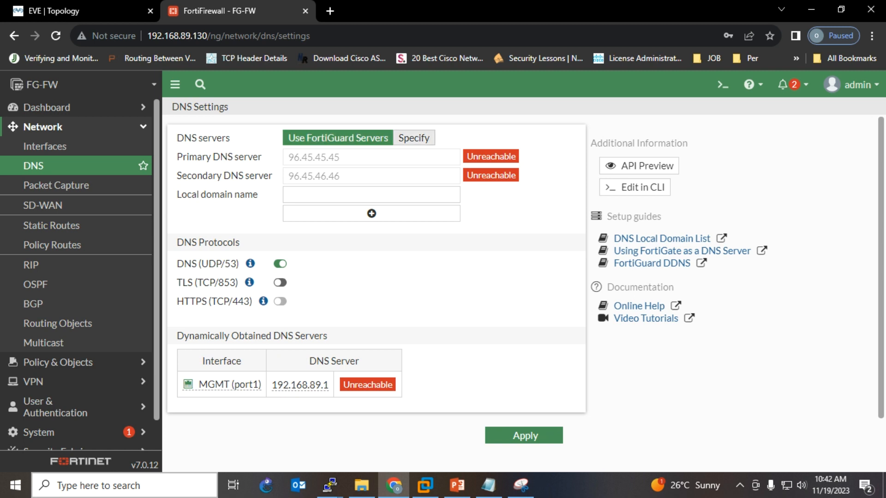
click(414, 138)
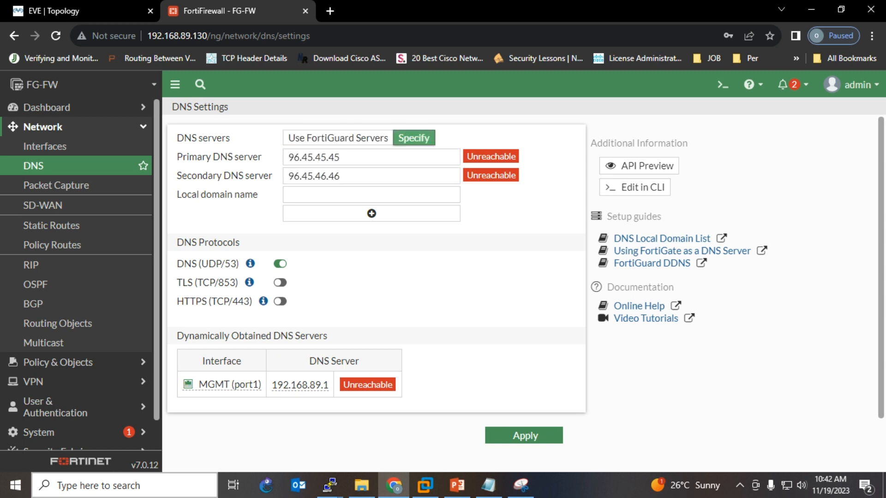
double_click(315, 157)
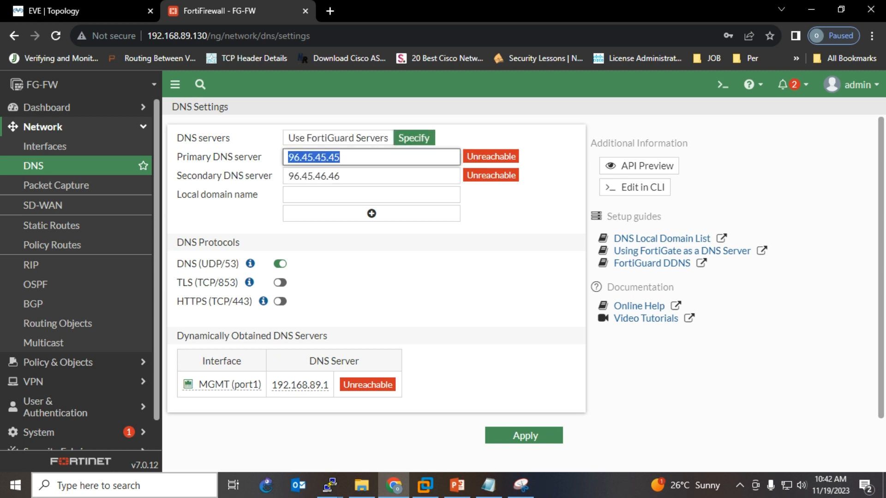
text(8.8.8.8)
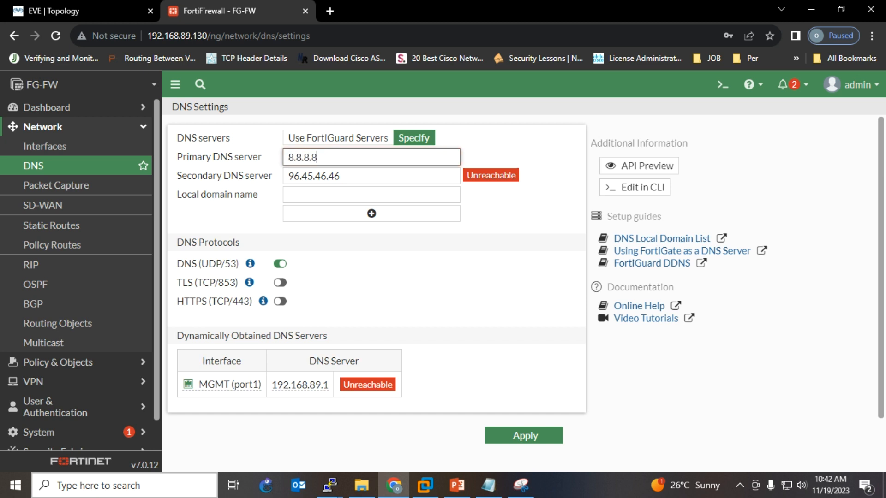
key(Tab)
text(4.4.4.4)
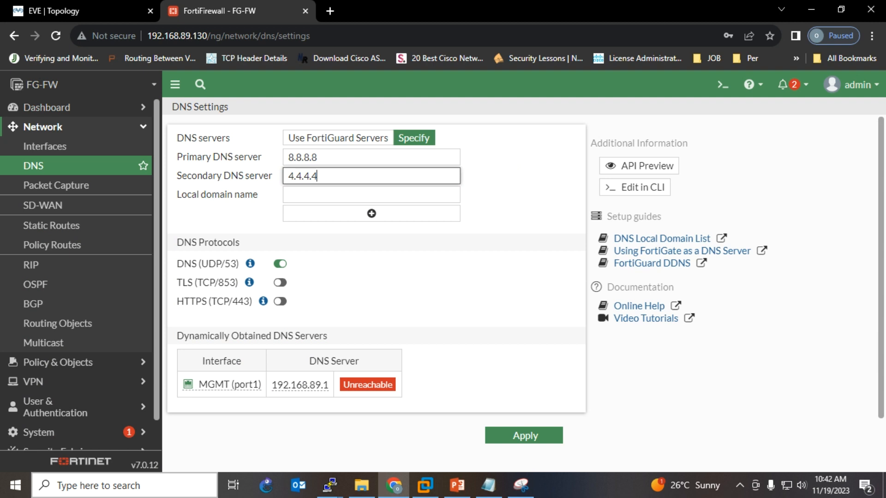
key(Return)
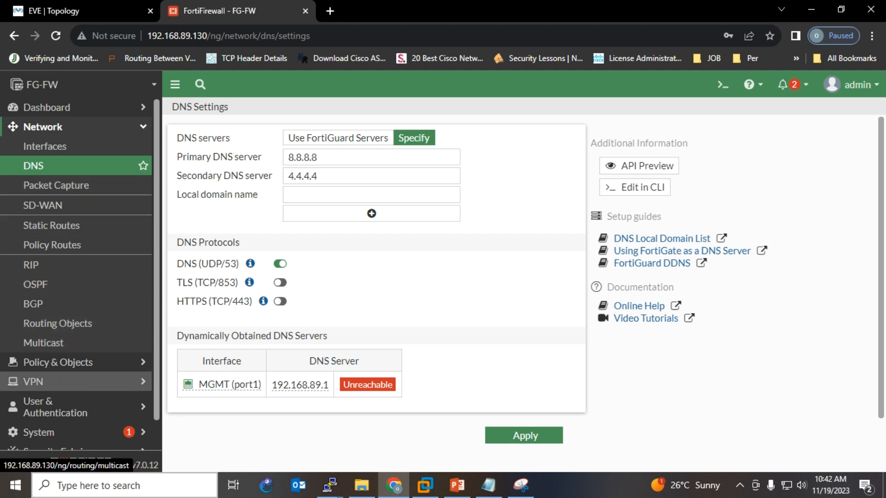
click(57, 362)
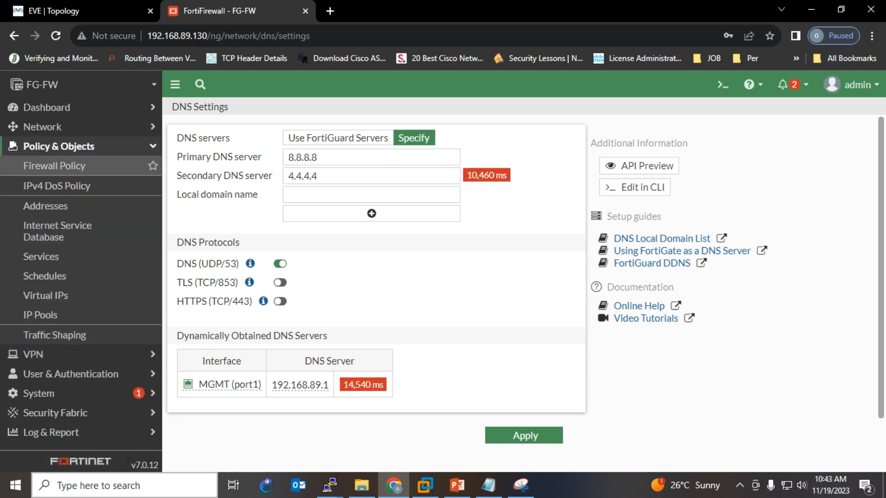
- Start a new firewall policy named 'LAN to WAN' from incoming LAN to outgoing WAN (port4)
click(54, 166)
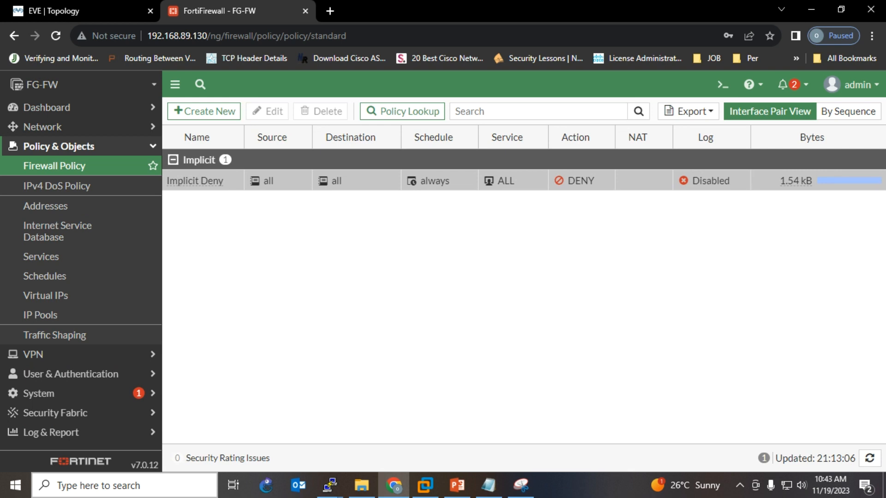
click(203, 111)
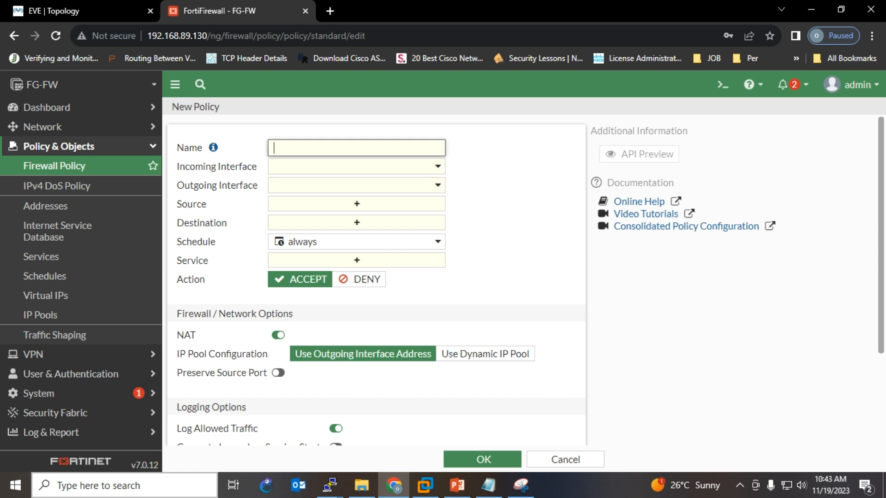
text(LAN to WAN)
click(356, 167)
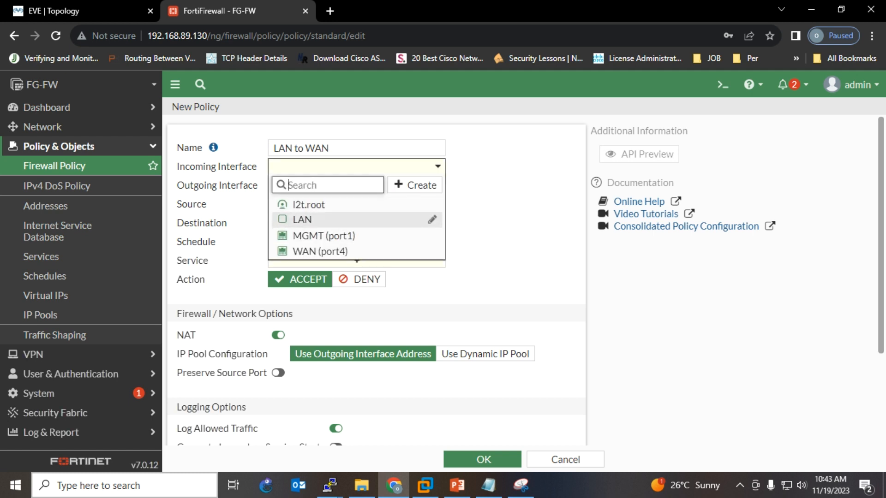
click(302, 219)
click(356, 185)
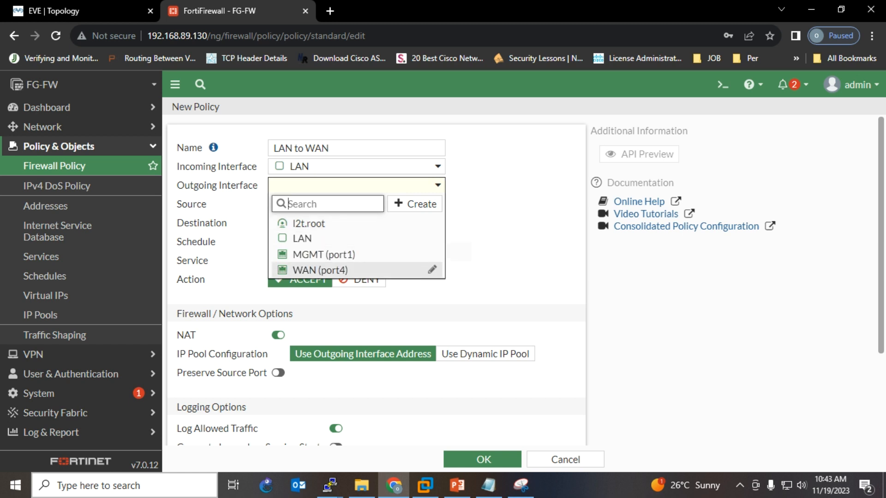
click(320, 270)
- Set the policy's source and destination to all and service to ALL, then save it
click(356, 204)
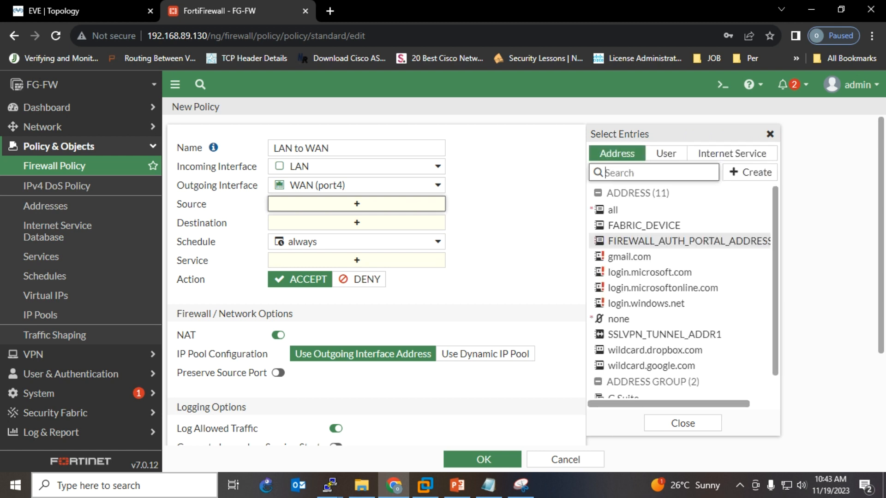
click(646, 210)
click(356, 236)
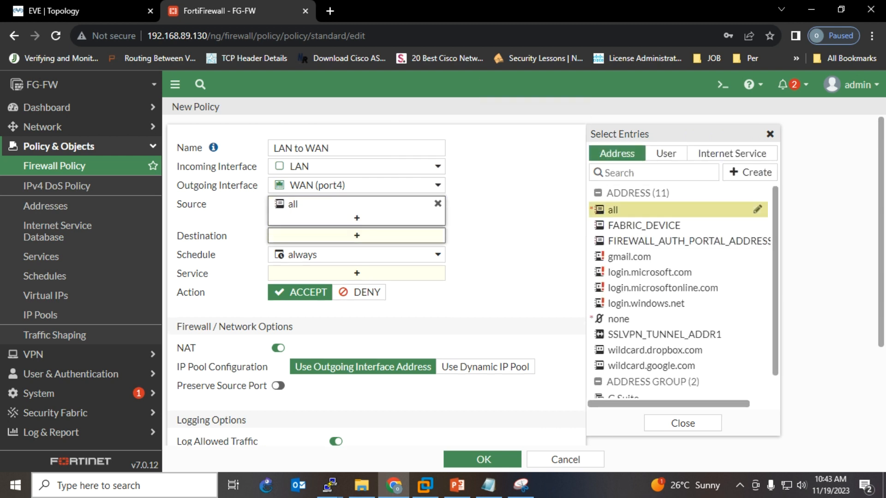
click(646, 210)
click(645, 210)
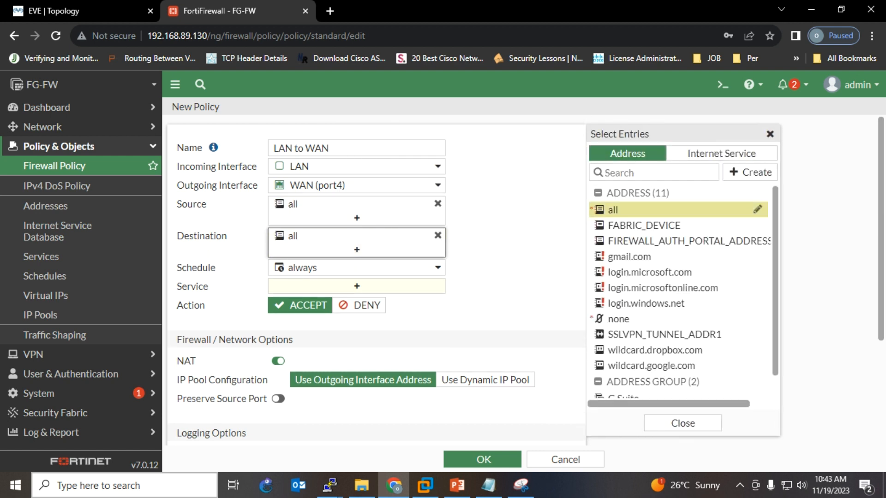
click(356, 286)
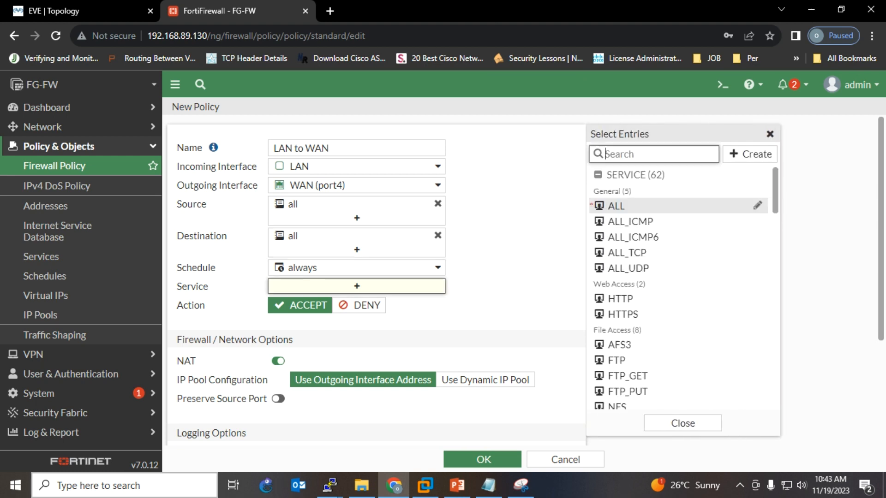
click(646, 206)
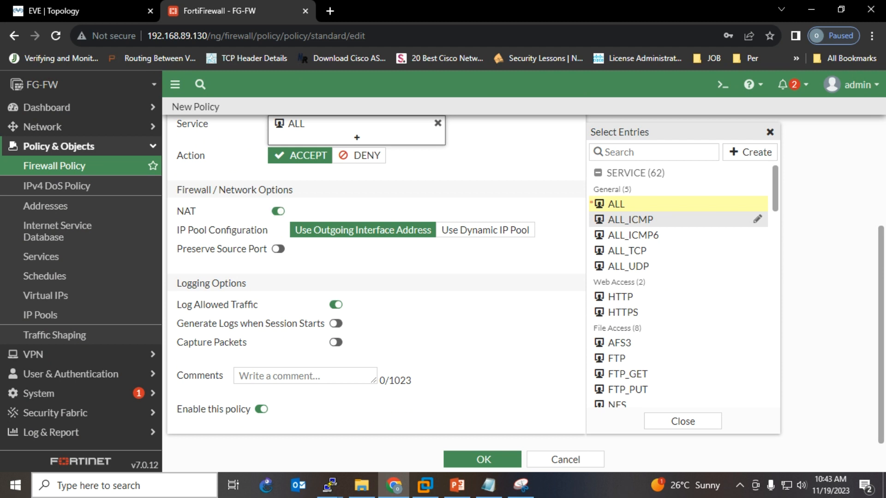
click(483, 460)
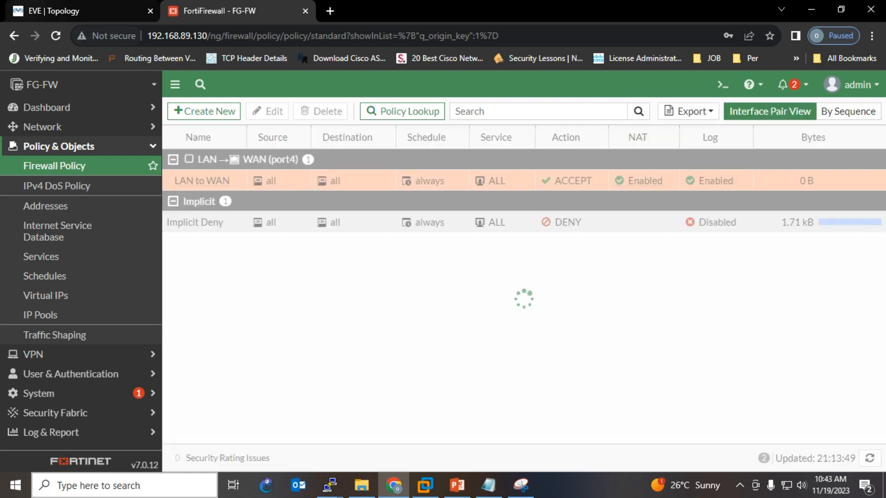
click(82, 11)
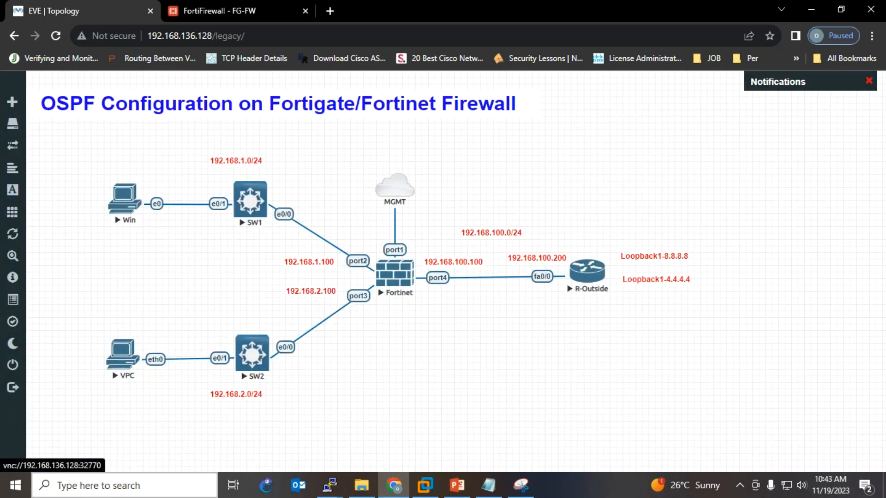
- Open the Win lab PC's console and log in with the Windows user's password
click(124, 199)
click(476, 127)
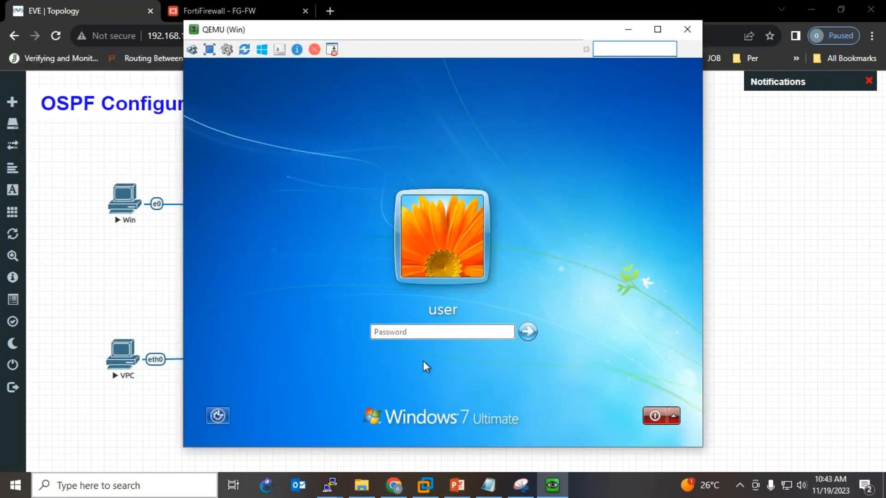
click(418, 328)
text(••••••••)
key(Return)
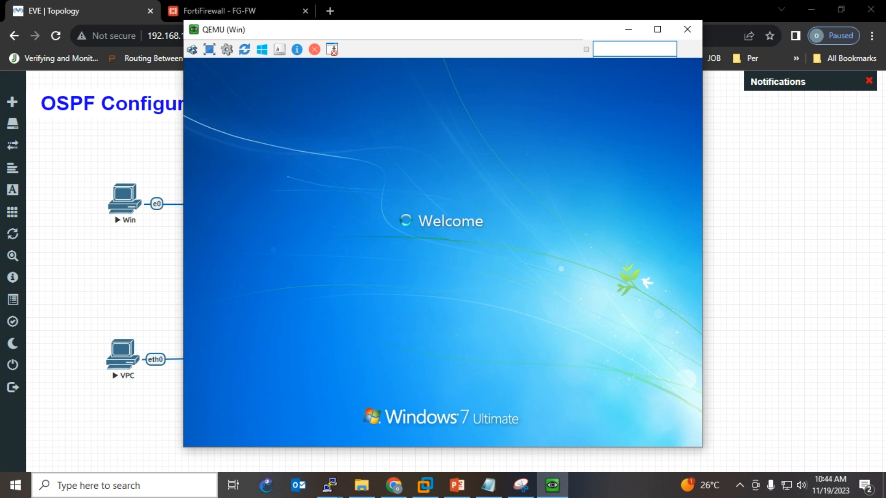
- On the R-Outside console, review the interface summary and enter config t mode
click(330, 484)
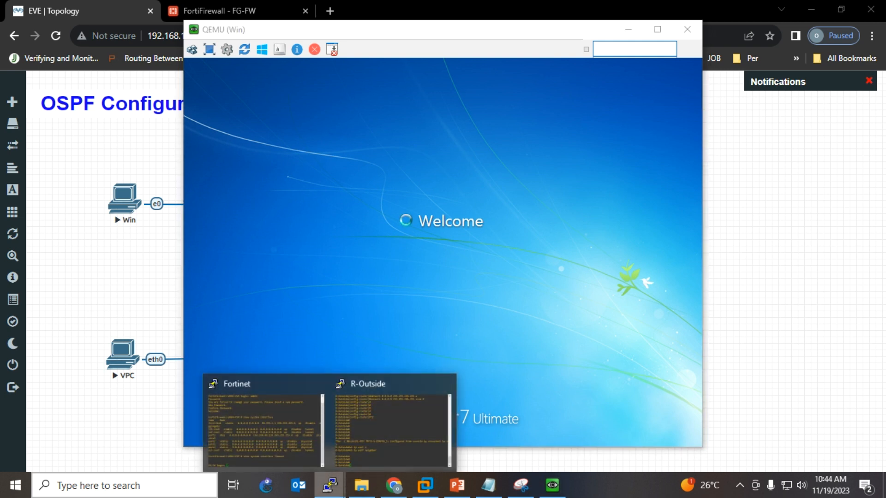
click(392, 425)
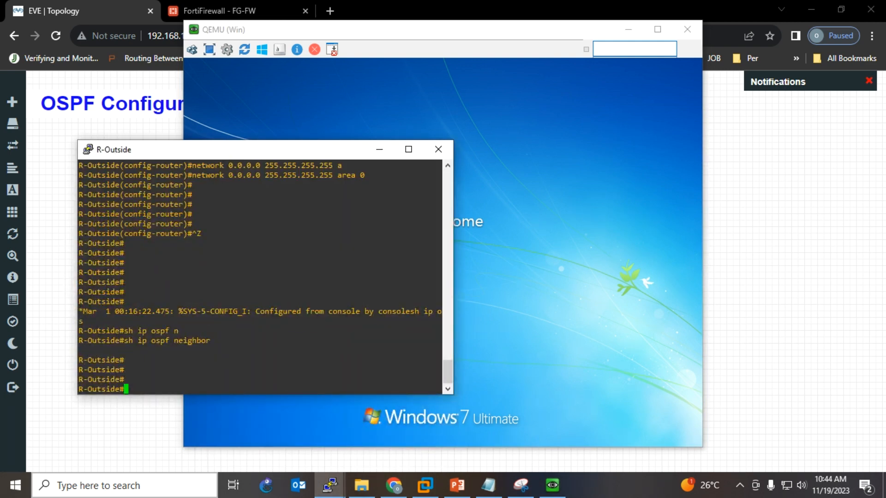
scroll(261, 277, up, 10)
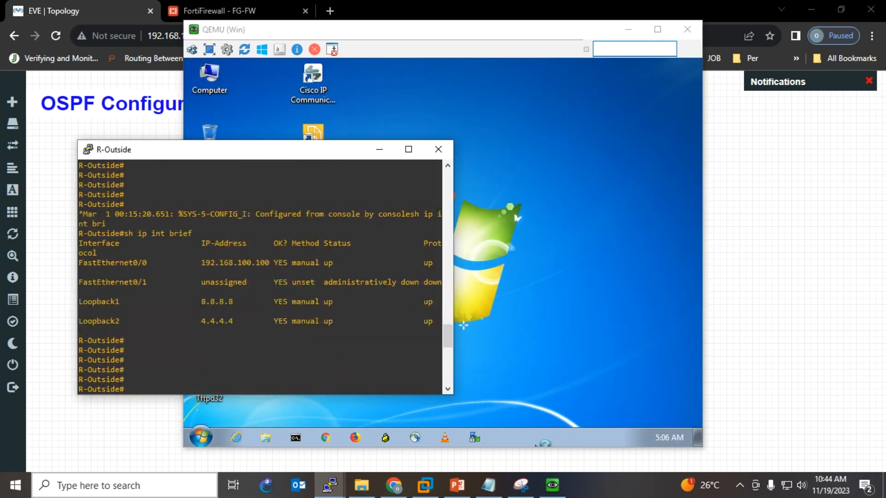
double_click(235, 263)
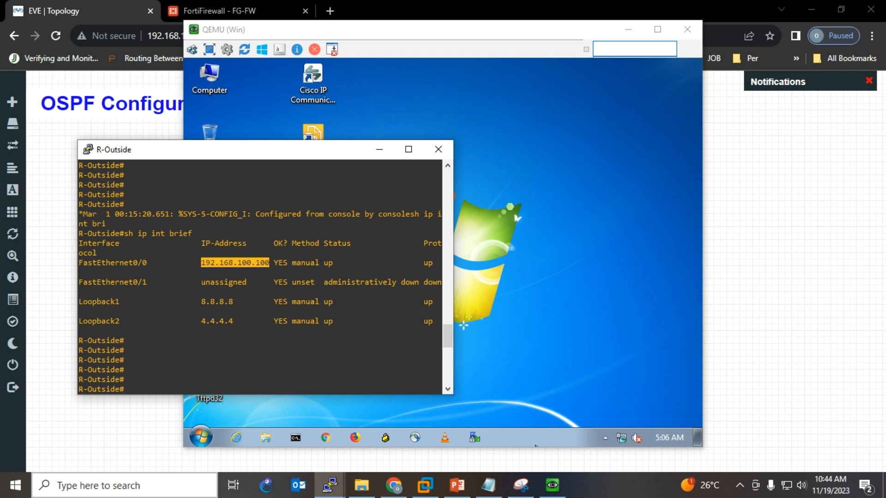
key(Return)
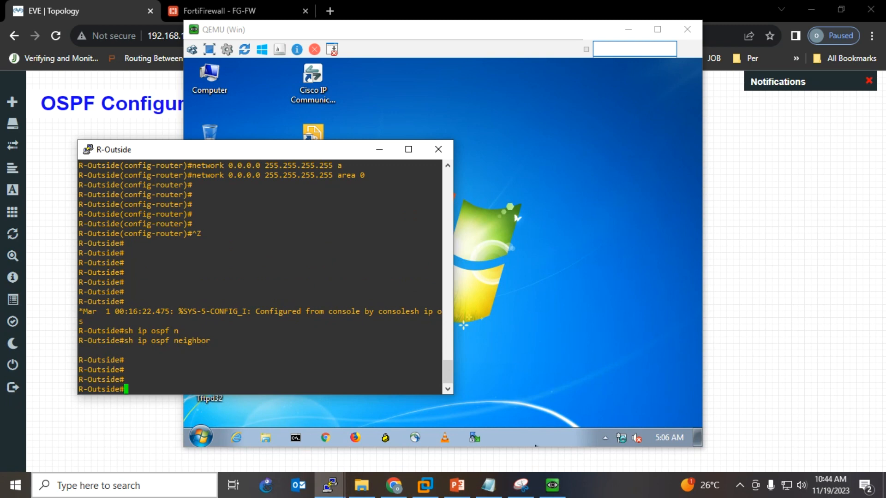
text(config t)
key(Return)
key(alt+Tab)
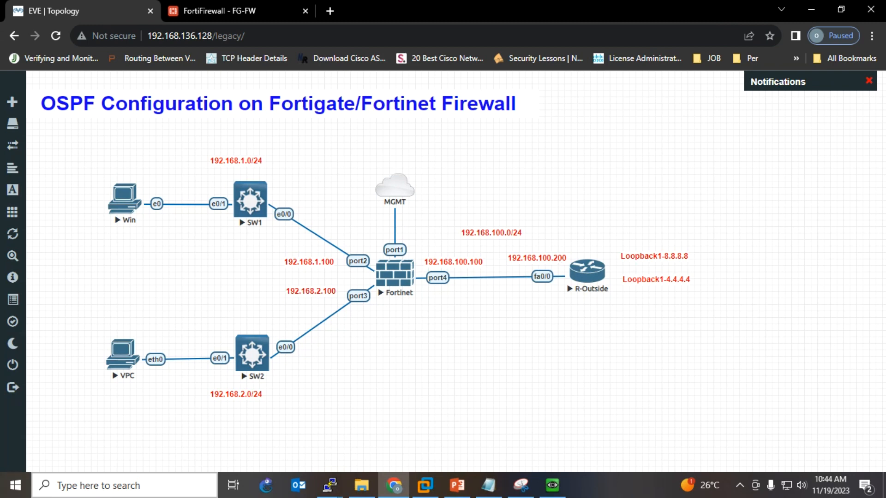
- Give R-Outside's fa0/0 the address 192.168.100.200 255.255.255.0 and enable it with no shutdown
mouse_move(329, 485)
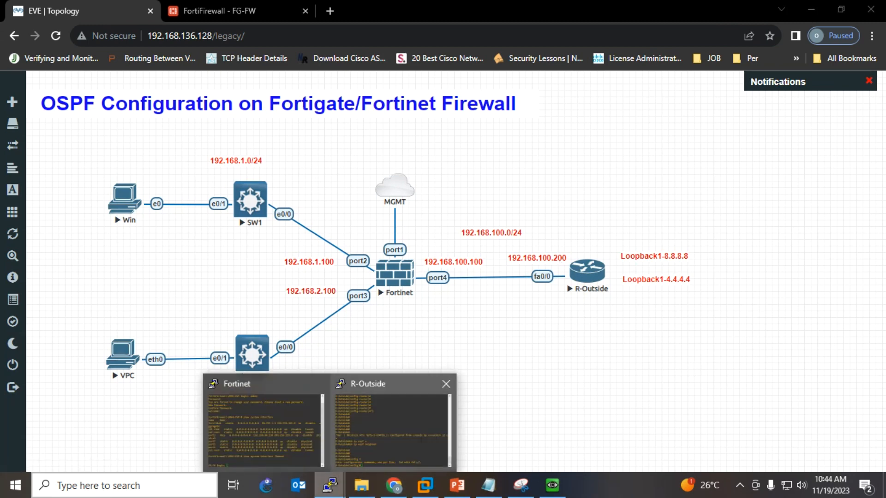
click(392, 429)
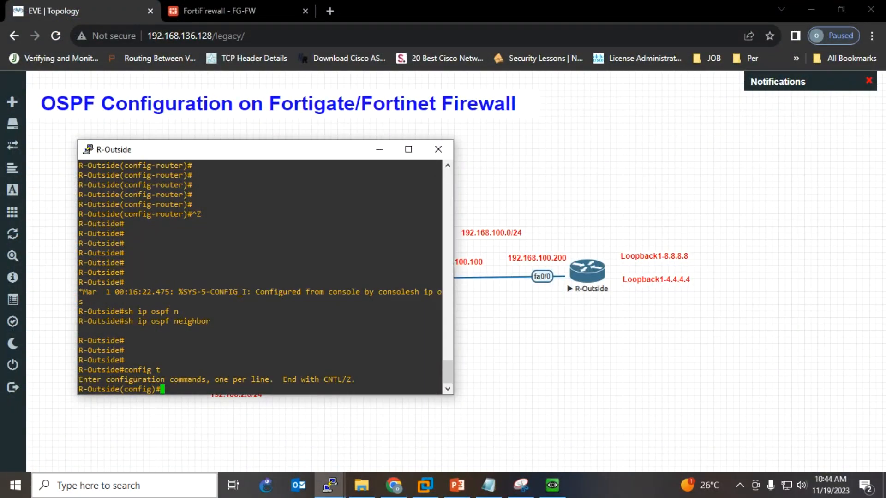
text(int)
key(Tab)
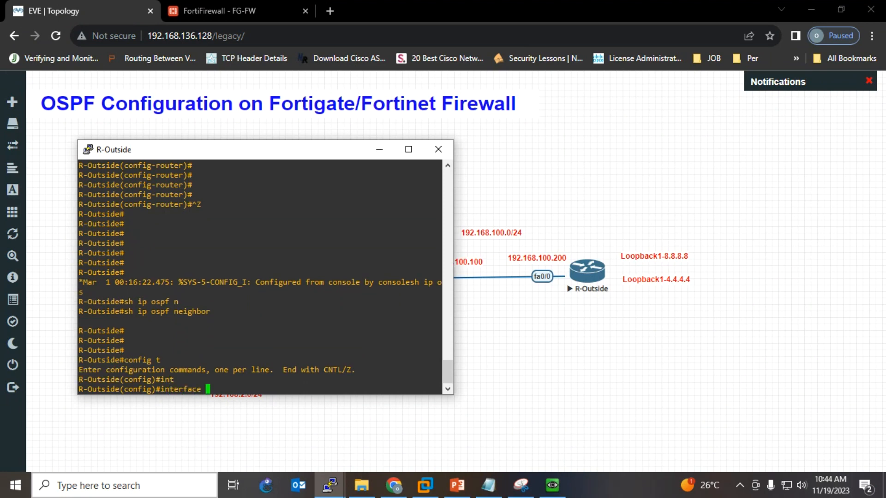
text(fa0/0)
key(Return)
text(ip add)
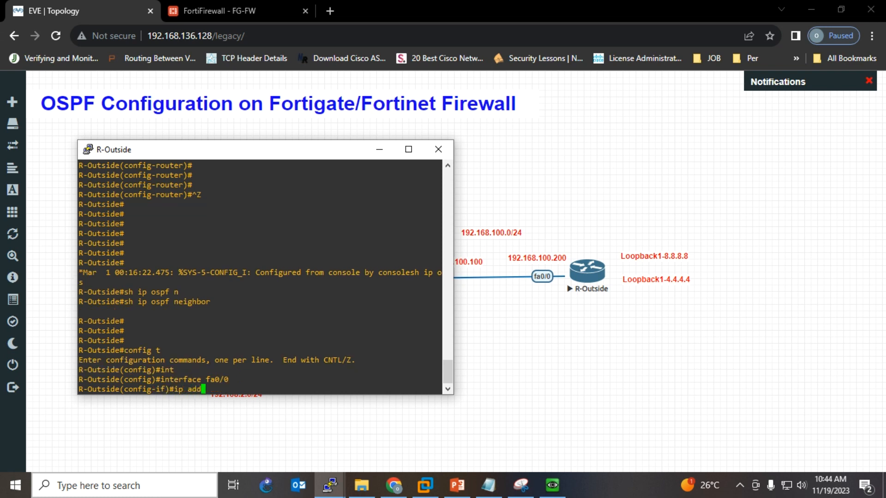
key(Tab)
text(192)
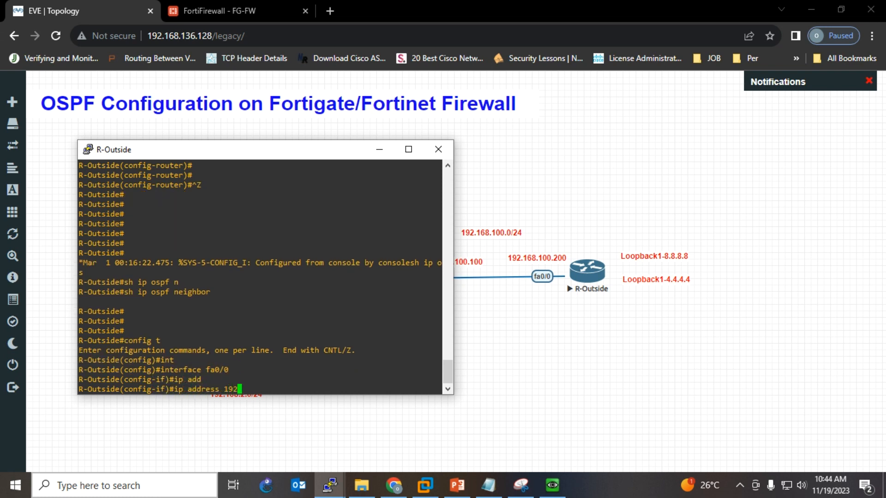
text(.168.100.200 255.255.)
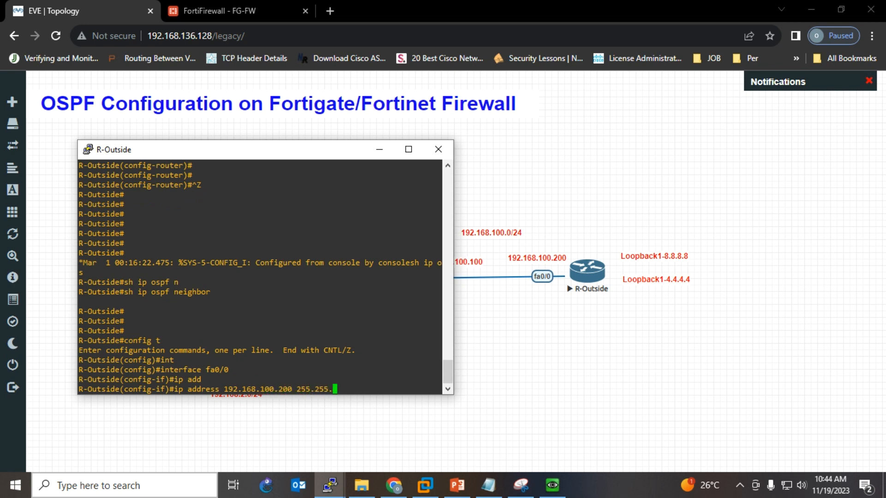
text(255.0)
key(Return)
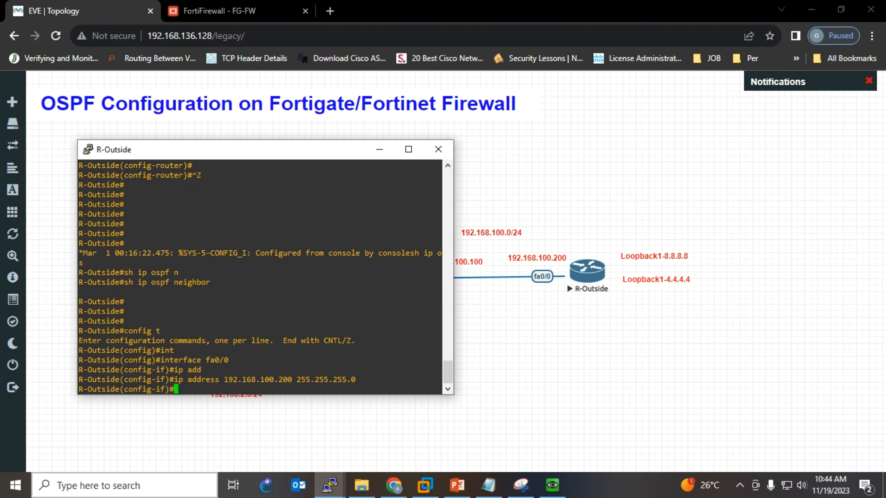
text(no sh)
key(Tab)
key(Return)
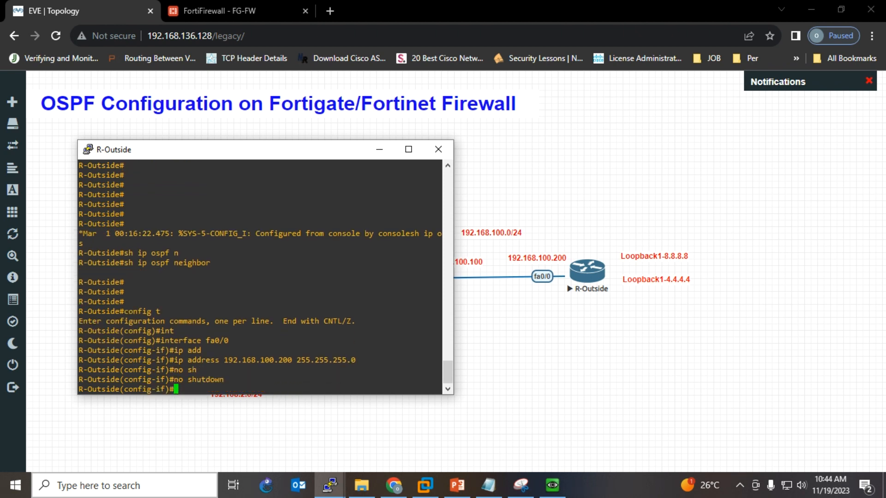
key(Return)
key(Return)
key(Return)
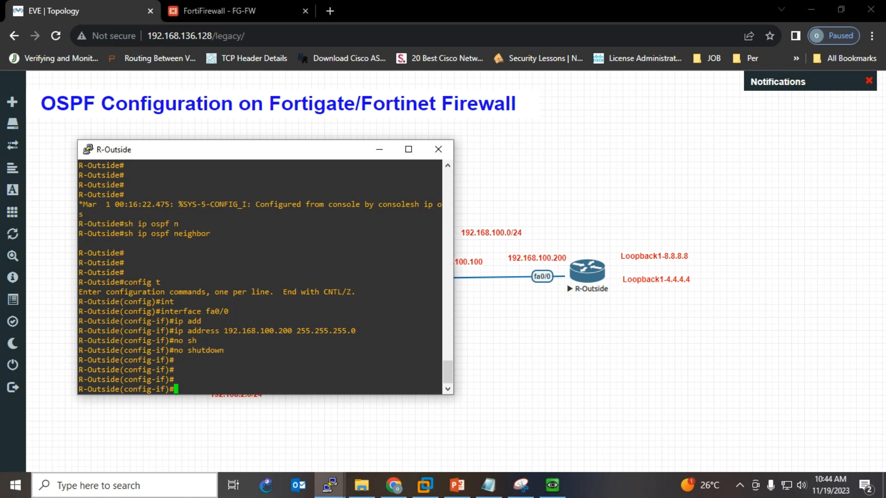
- Exit config mode, save with wr, and confirm 192.168.100.200 in sh ip int brief
key(ctrl+z)
key(Return)
key(Return)
key(Return)
text(wr)
key(Return)
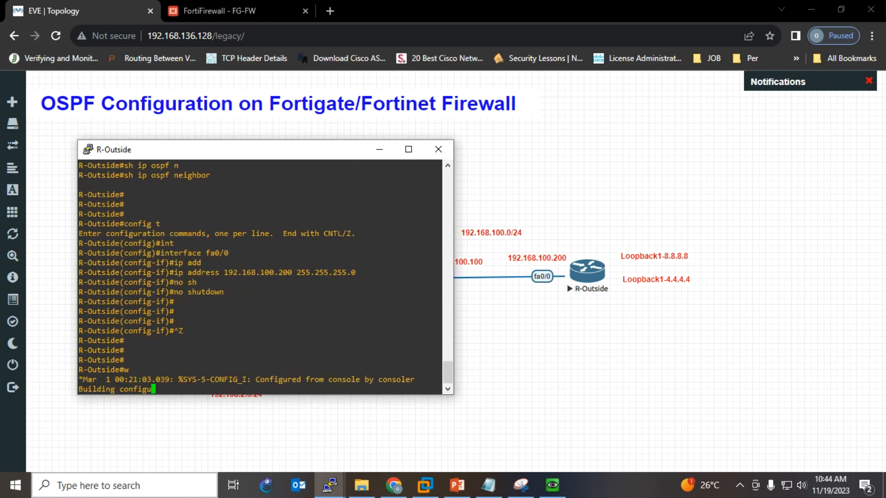
key(Return)
key(Return)
key(Return)
key(Return)
key(Return)
key(Return)
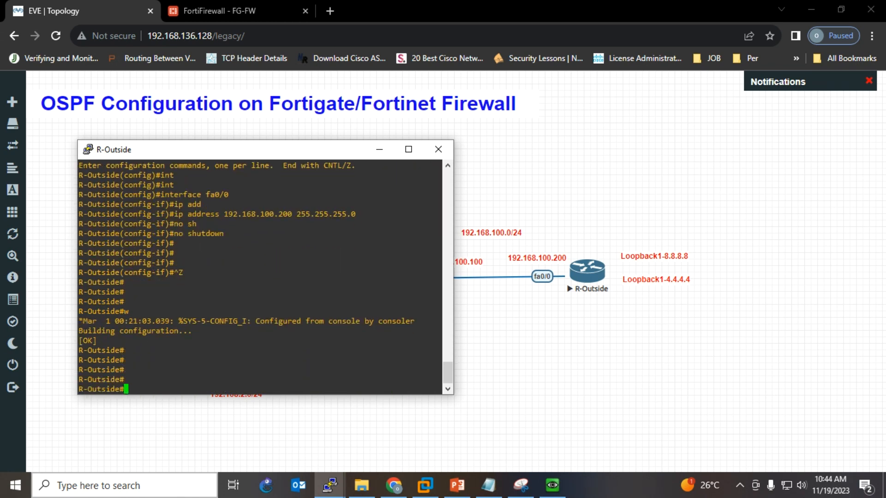
text(sh )
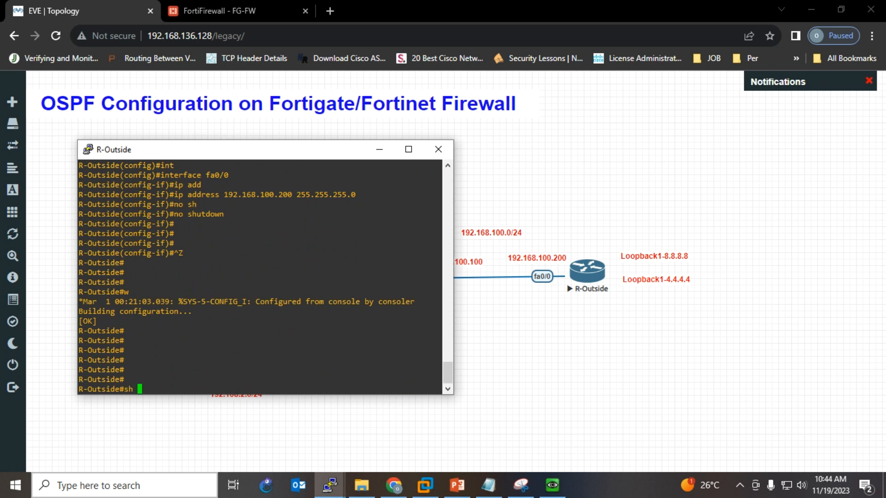
text(ip int bri)
key(Tab)
key(Return)
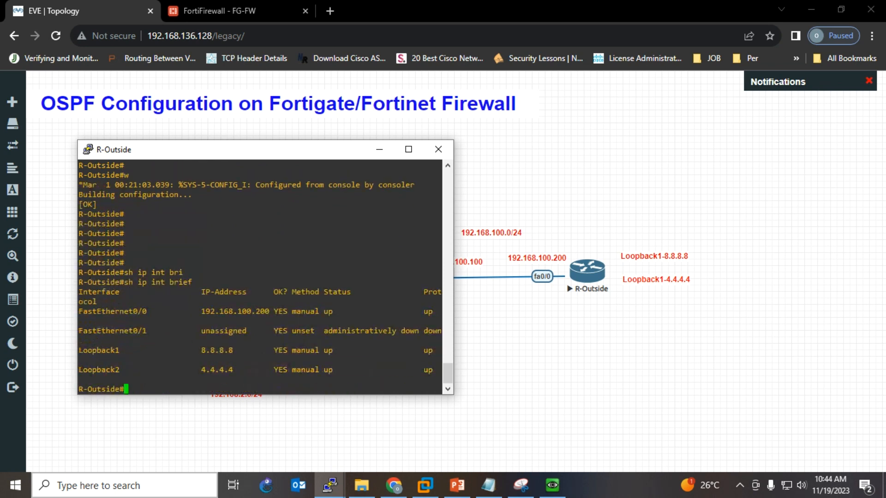
double_click(234, 311)
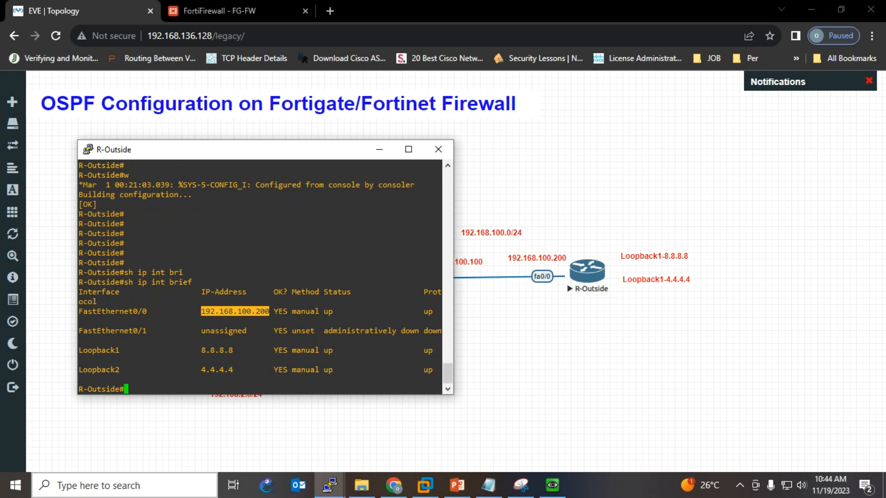
click(379, 149)
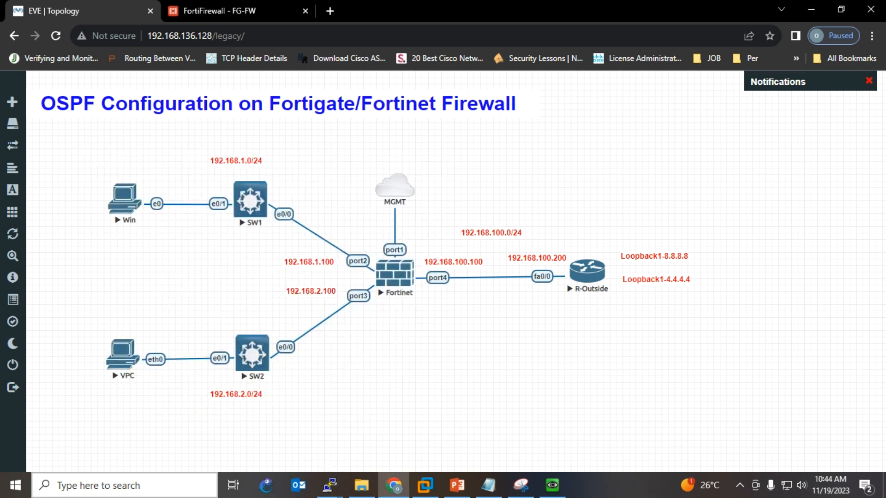
- Run ipconfig in a Win host Command Prompt, showing 192.168.1.10 with gateway 192.168.1.100
click(552, 484)
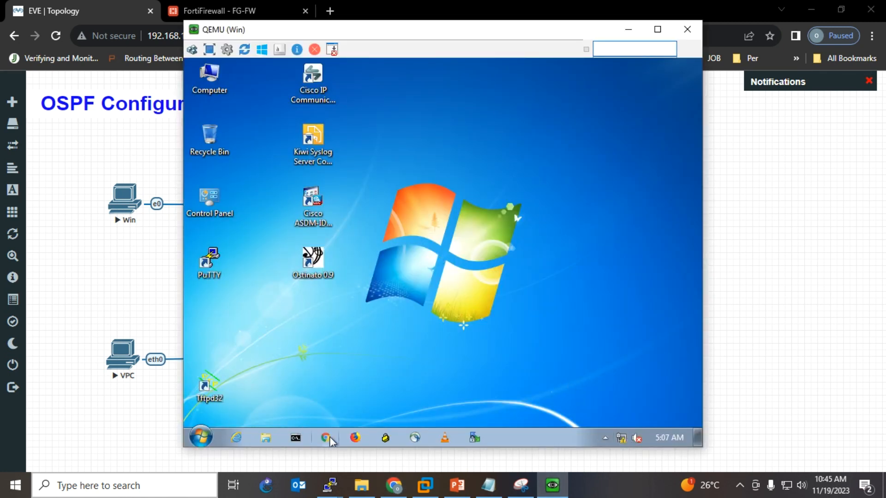
click(296, 437)
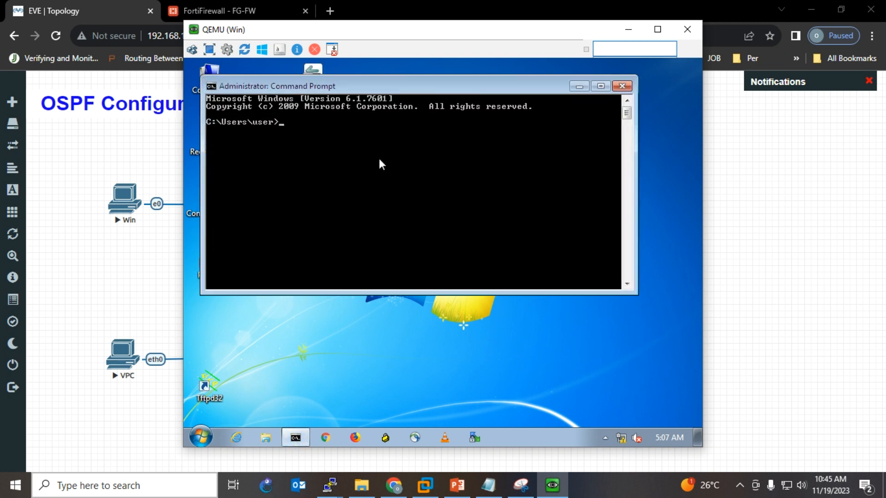
text(ip config)
key(Return)
text(t)
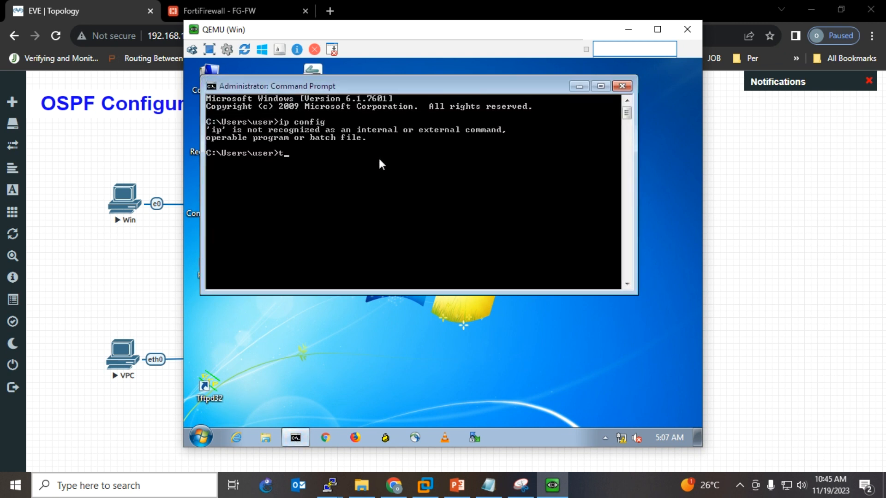
key(BackSpace)
text(ipconfig)
key(Return)
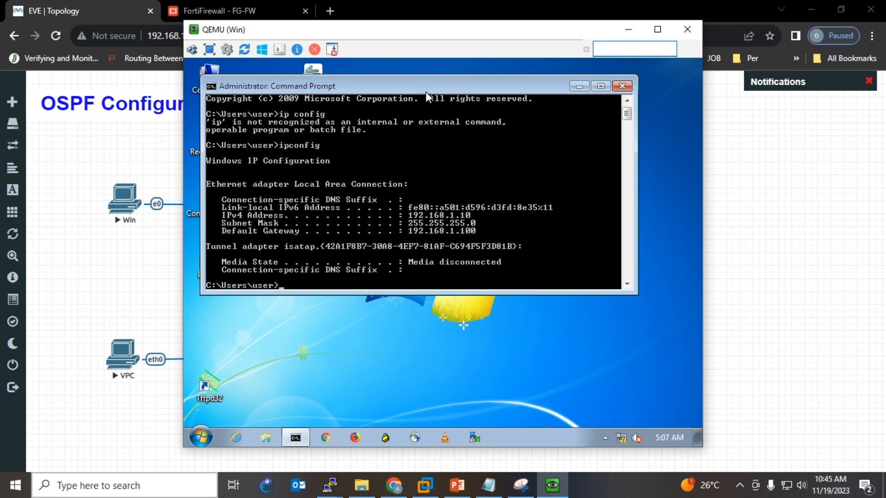
drag(420, 32, 680, 47)
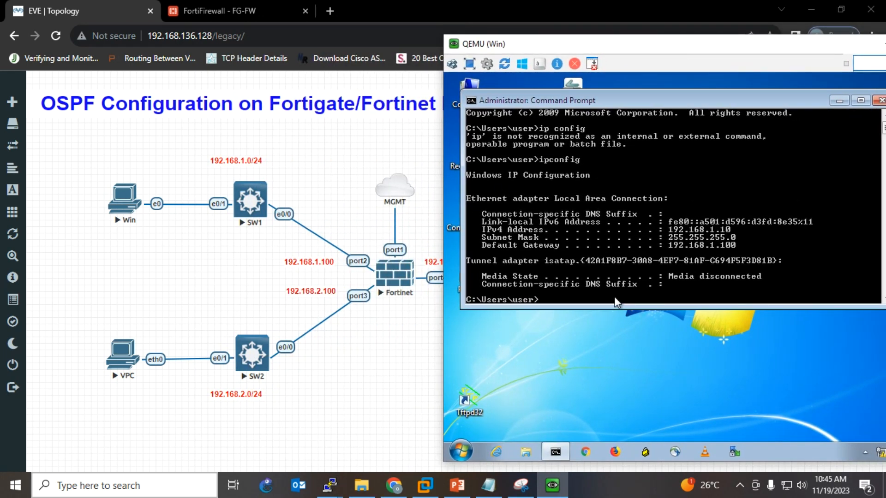
- Ping the FortiGate at 192.168.1.100 and at 192.168.100.100 from the Win host
text(ping 192.168.1.100)
key(Return)
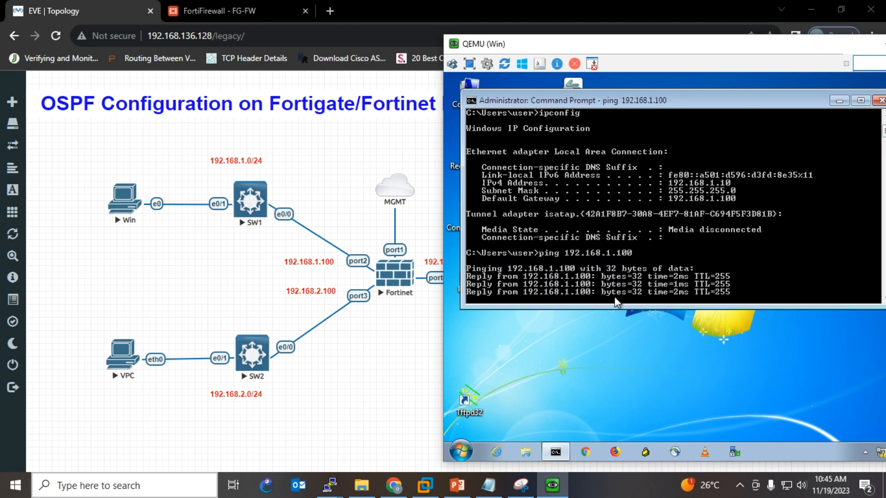
key(ctrl+c)
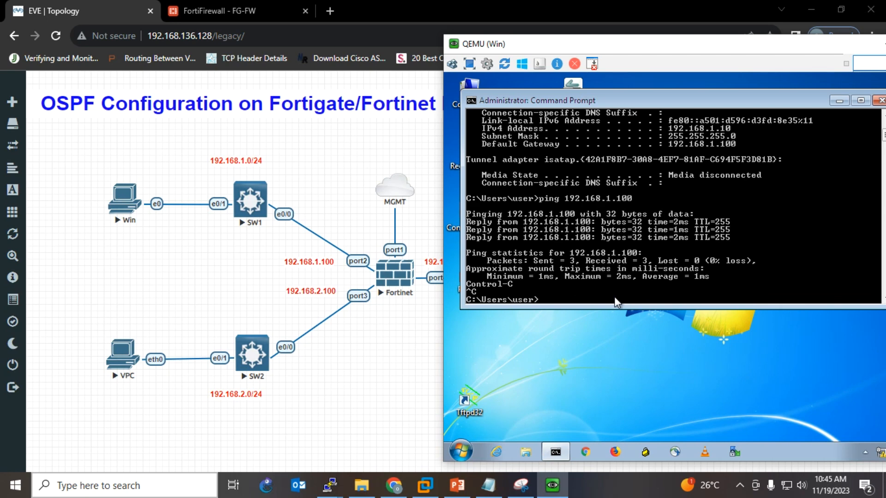
key(Up)
drag(571, 45, 655, 51)
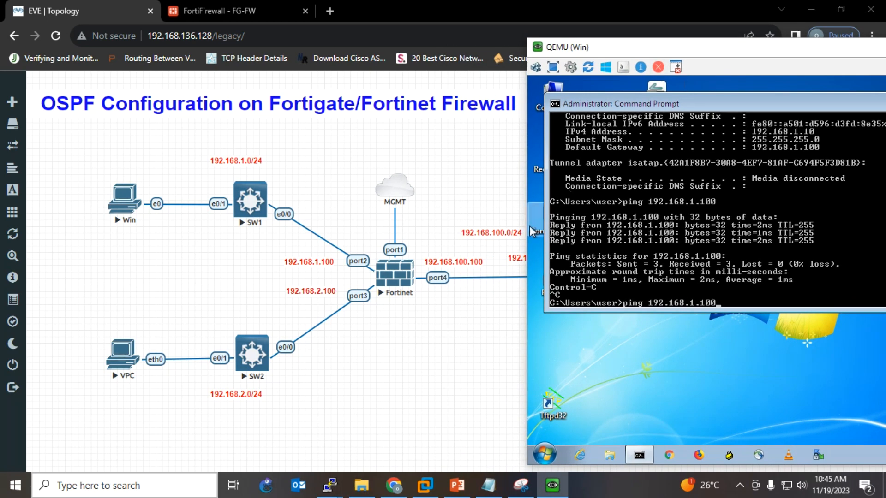
drag(687, 76, 602, 88)
key(BackSpace)
key(BackSpace)
key(BackSpace)
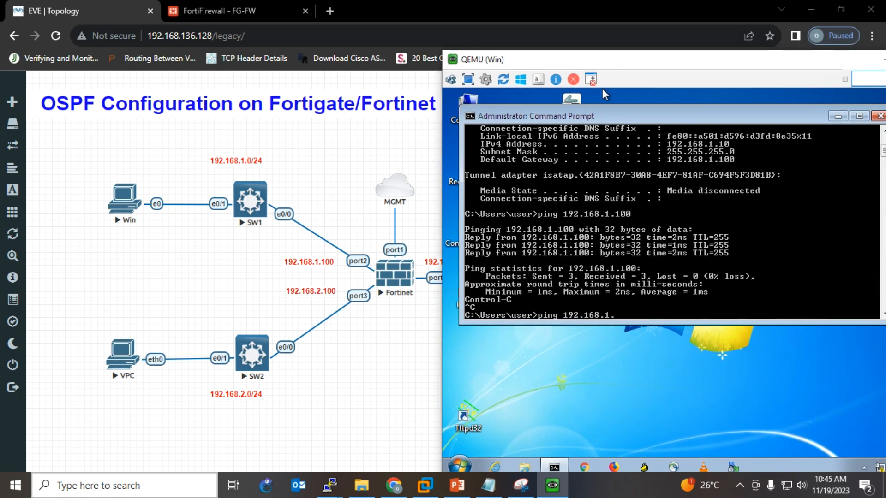
text(00.100)
key(Return)
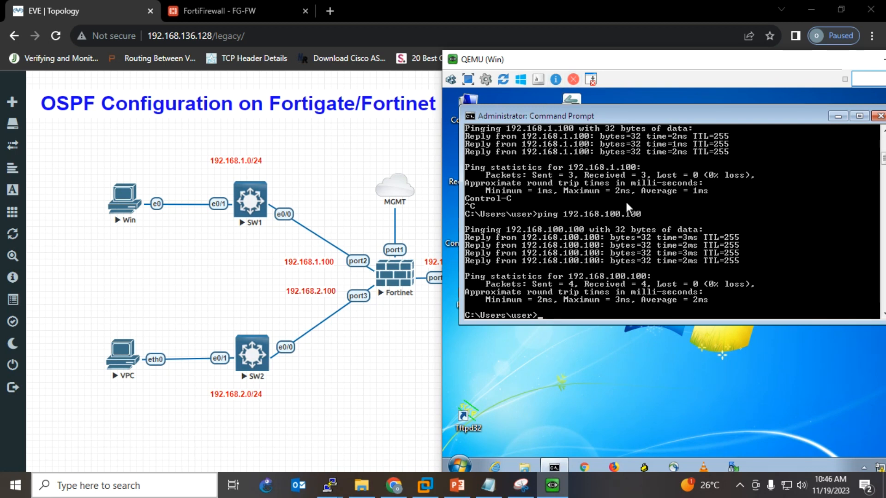
- Ping R-Outside at 192.168.100.200, then ping 8.8.8.8, which times out
key(Up)
key(BackSpace)
key(BackSpace)
key(BackSpace)
text(200)
key(Return)
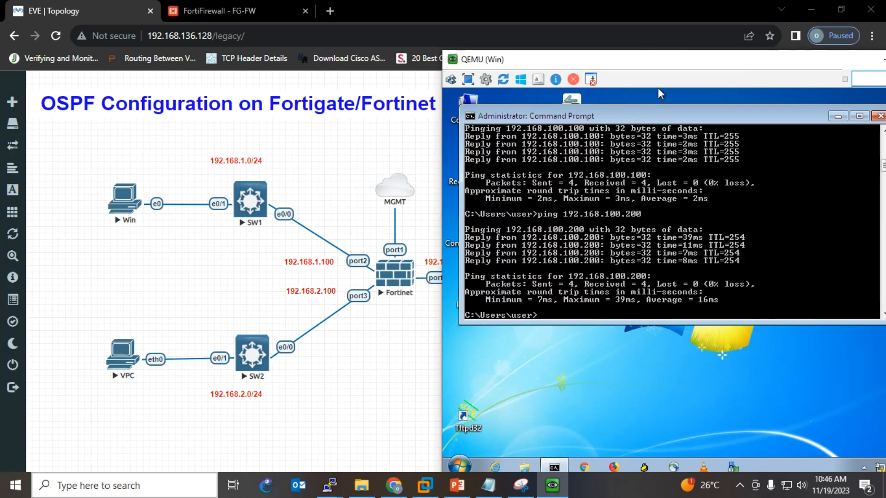
drag(657, 87, 253, 90)
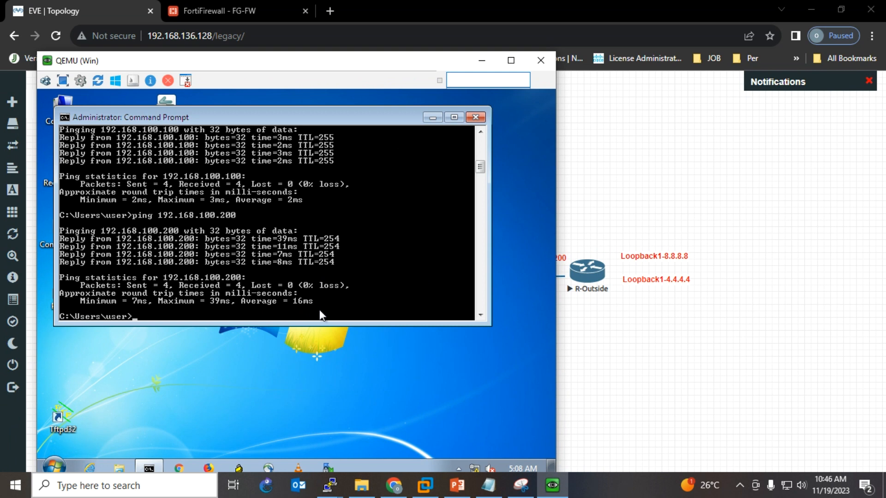
text(ping 8.8.8.8)
key(Return)
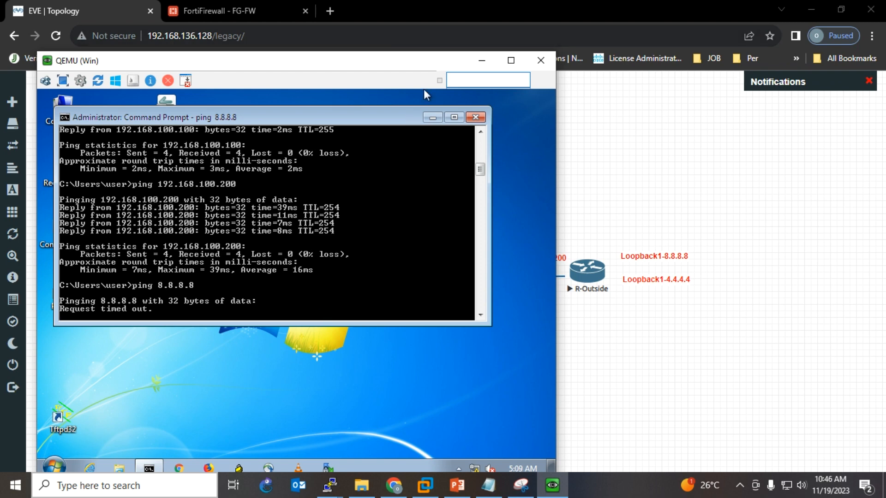
click(481, 60)
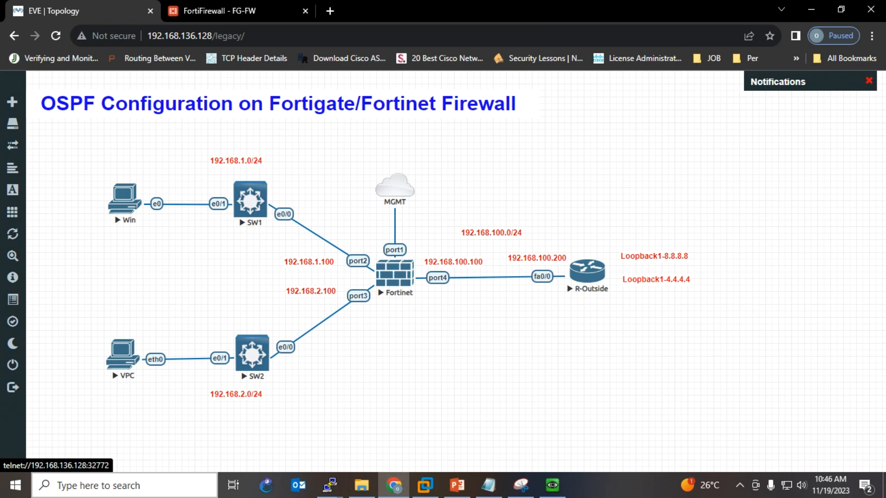
- Take a new Snipping Tool capture of the lab topology diagram
click(521, 485)
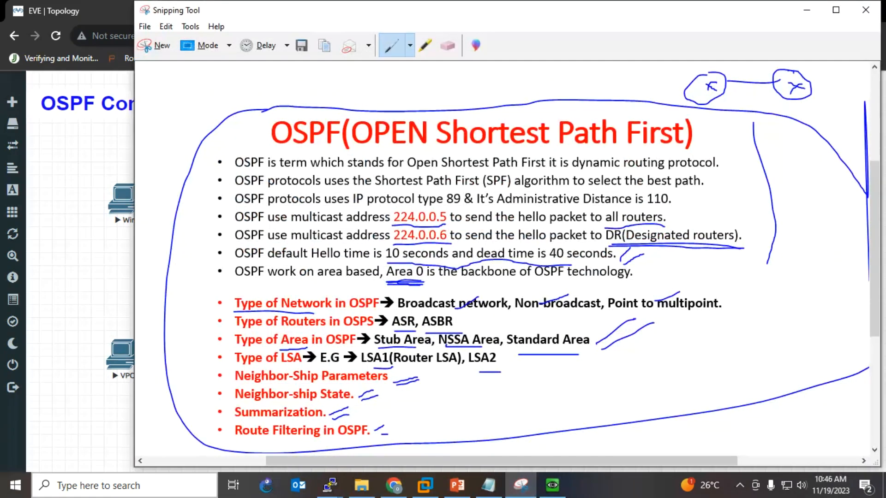
click(154, 44)
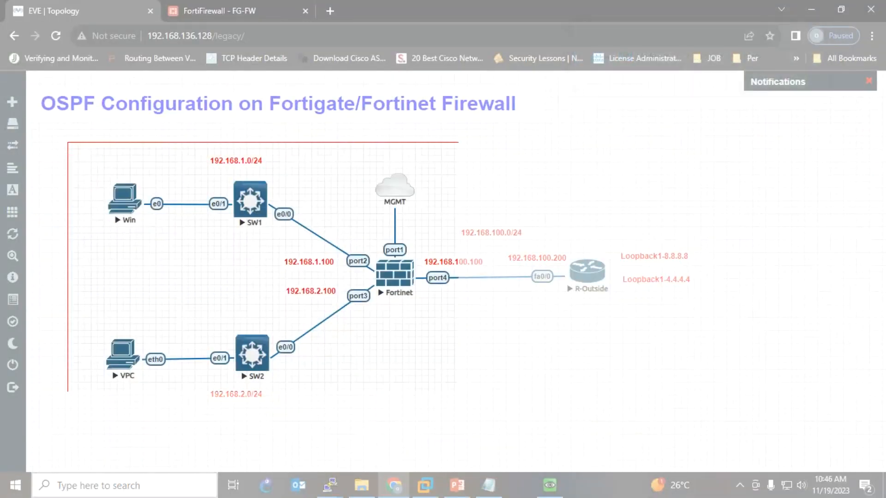
drag(458, 392, 731, 417)
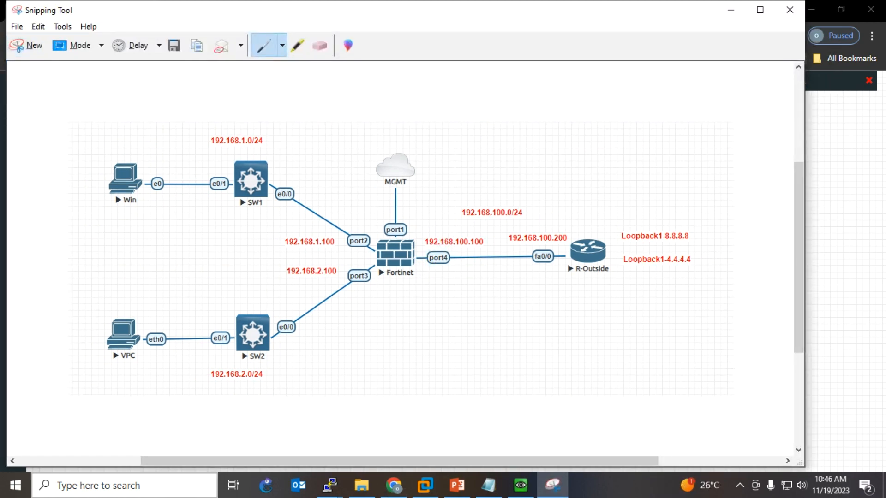
- Mark 192.168.1.0/24, 192.168.2.0/24 and the Win-to-loopback path with pen strokes
drag(205, 150, 284, 143)
drag(219, 387, 262, 395)
mouse_move(256, 151)
mouse_down()
mouse_move(553, 186)
mouse_move(593, 269)
mouse_move(729, 246)
mouse_move(595, 218)
mouse_move(572, 232)
mouse_up()
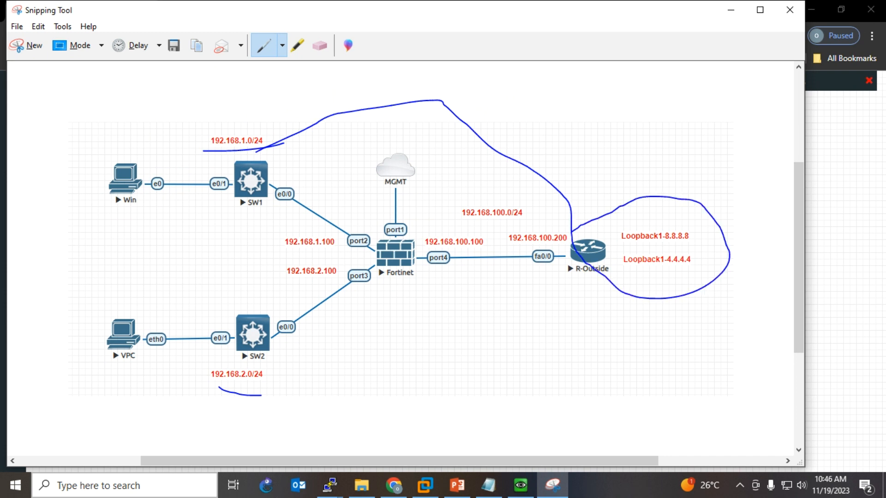
mouse_move(117, 215)
mouse_down()
mouse_move(426, 181)
mouse_move(586, 262)
mouse_move(610, 232)
mouse_move(676, 225)
mouse_move(698, 280)
mouse_move(603, 261)
mouse_up()
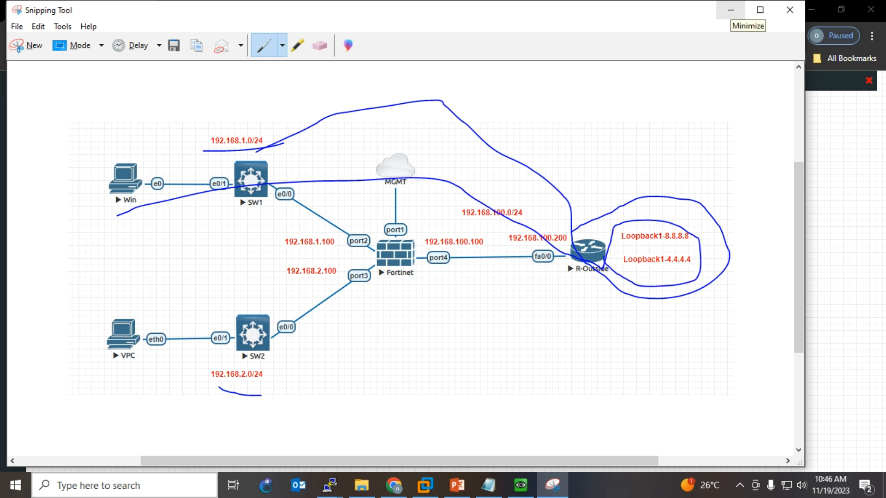
click(730, 10)
click(221, 11)
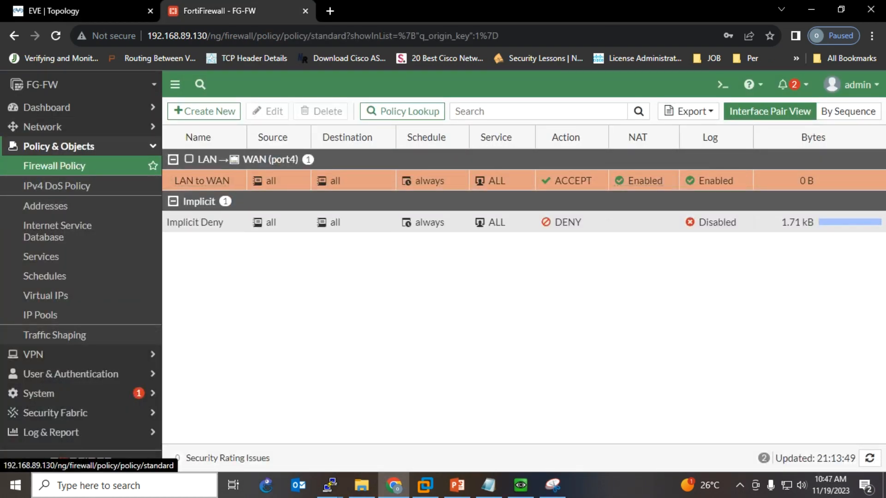
- On the Network > OSPF page, set the FortiGate router ID to 1.1.1.1
click(43, 127)
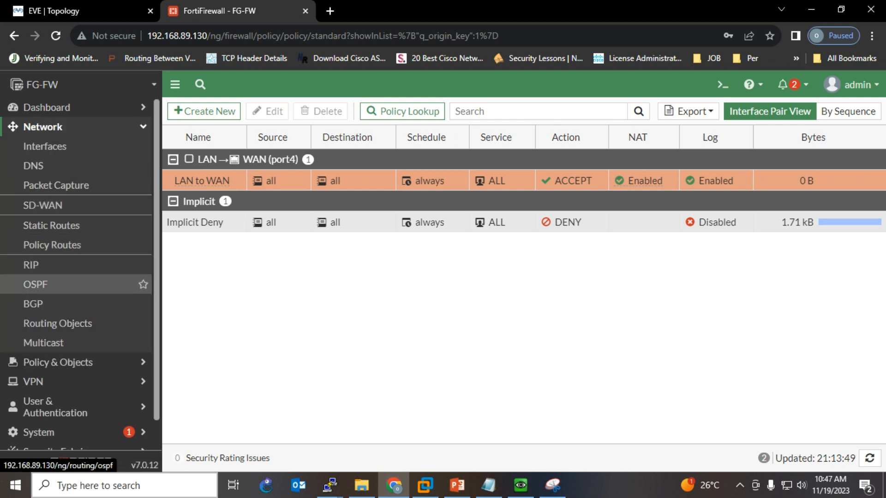
click(41, 284)
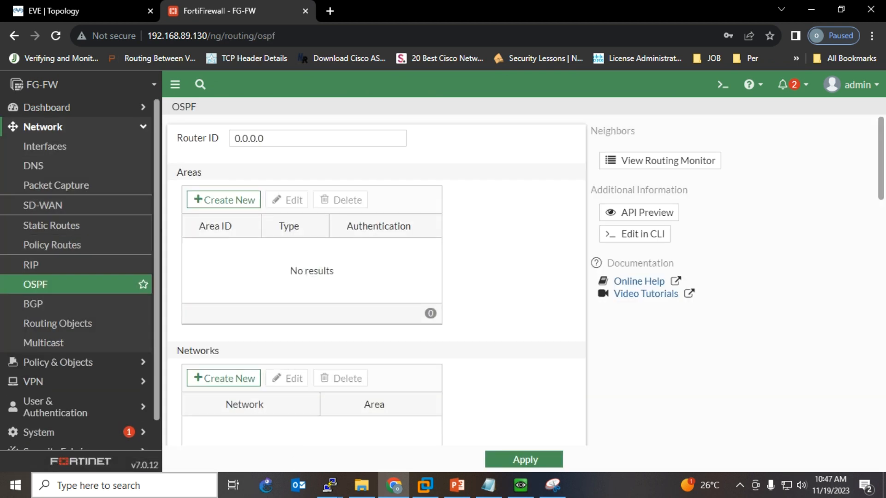
double_click(263, 139)
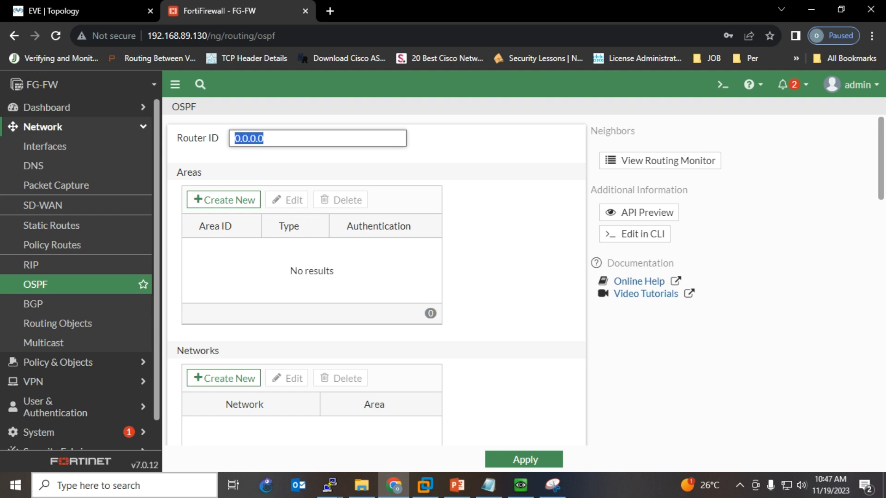
text(1.1.1.1)
key(ctrl+a)
click(484, 147)
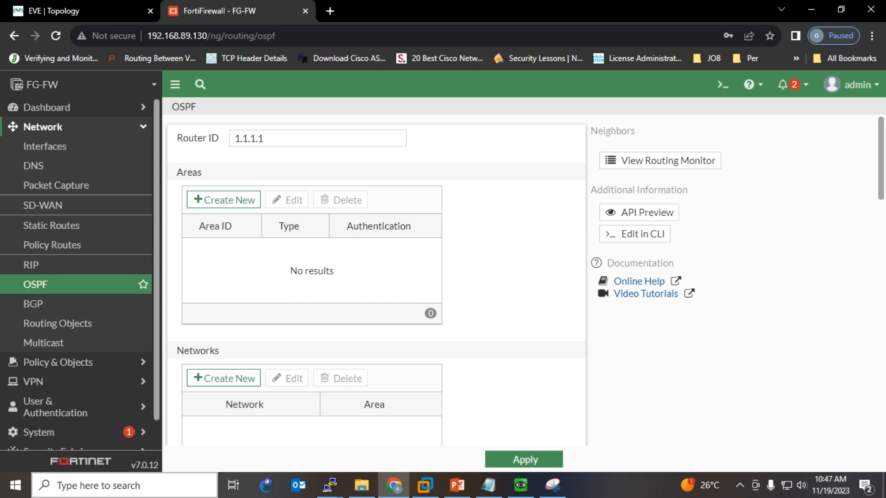
- Add OSPF area 0.0.0.0 with the default Regular type
click(224, 199)
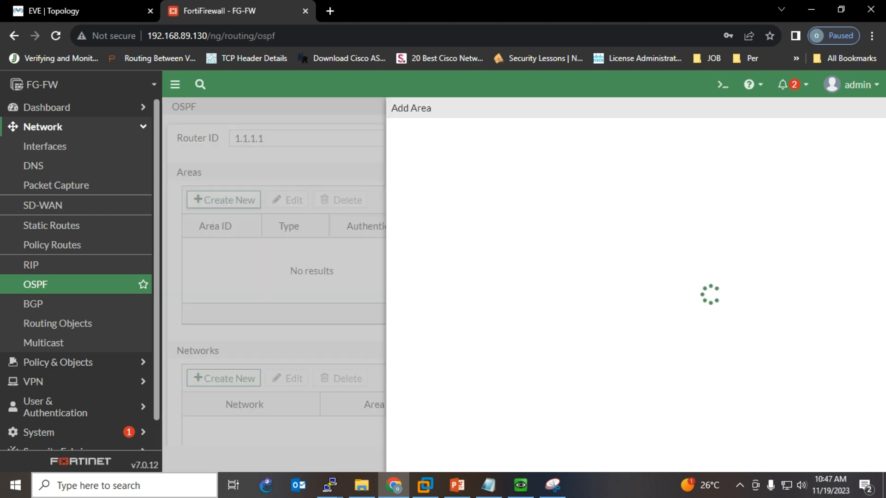
double_click(364, 141)
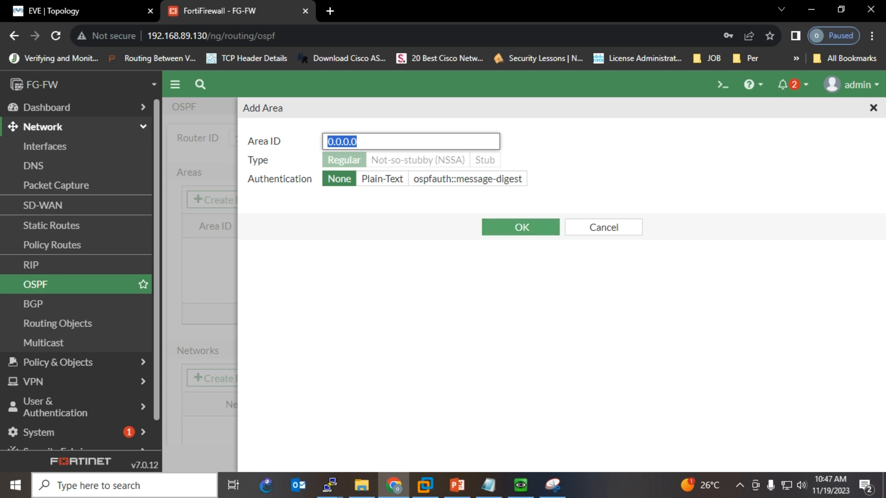
key(Return)
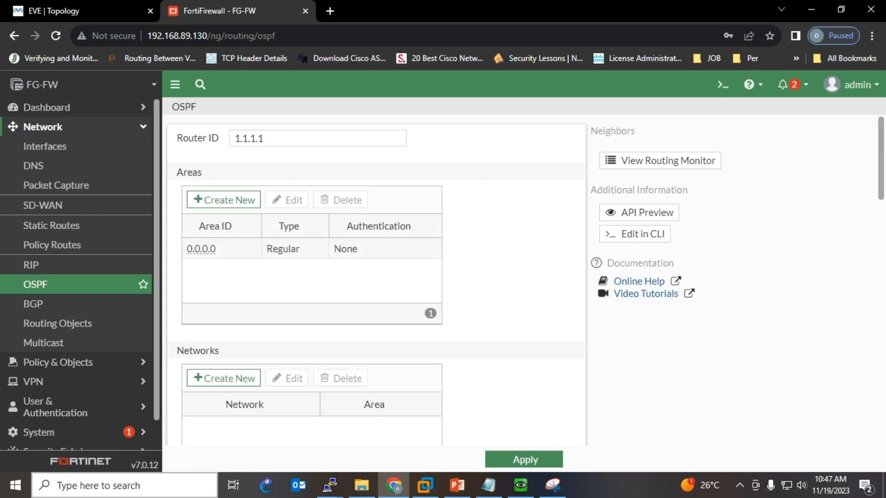
- Create a new OSPF network in area 0.0.0.0 and enter 192.168.1.0/24 as its IP/Netmask
scroll(376, 276, down, 3)
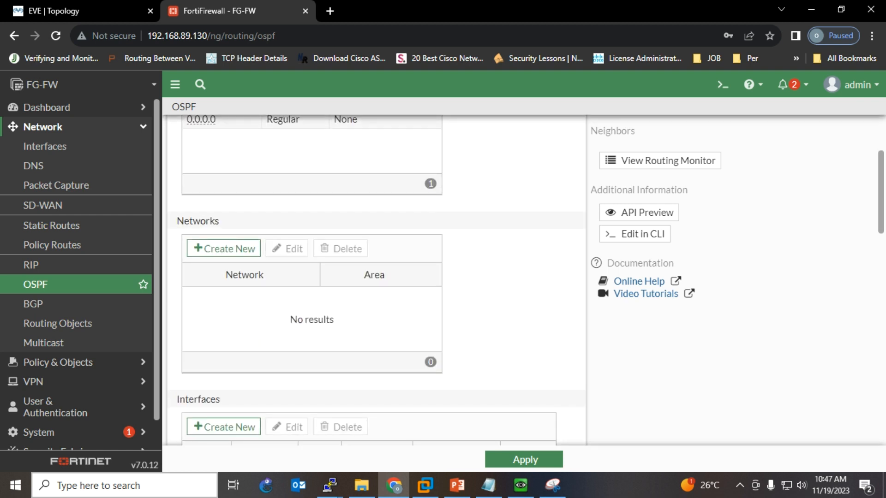
click(223, 248)
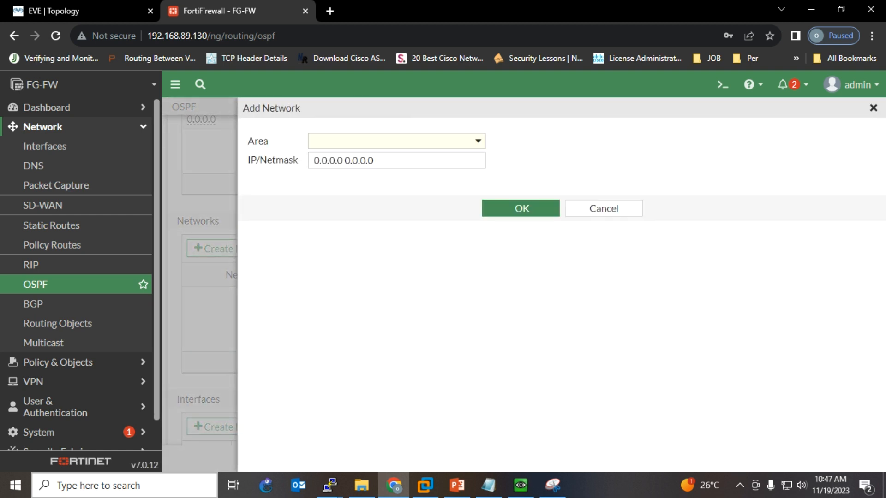
click(396, 141)
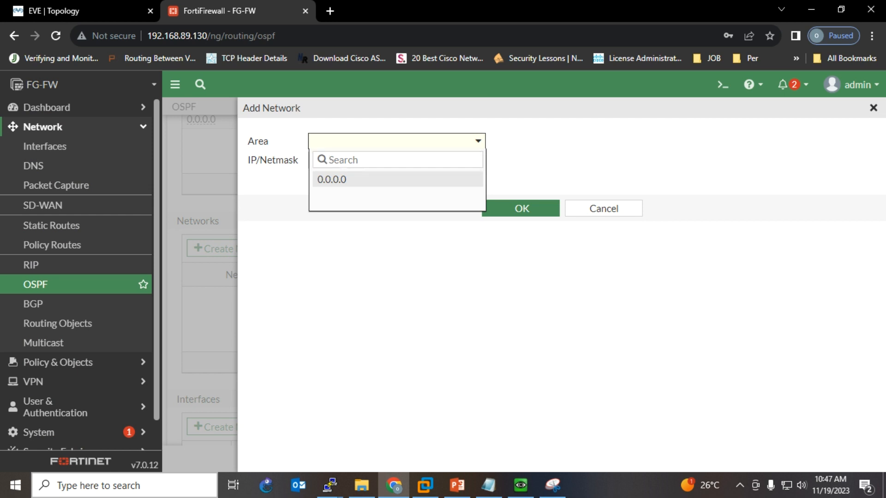
click(396, 179)
key(Tab)
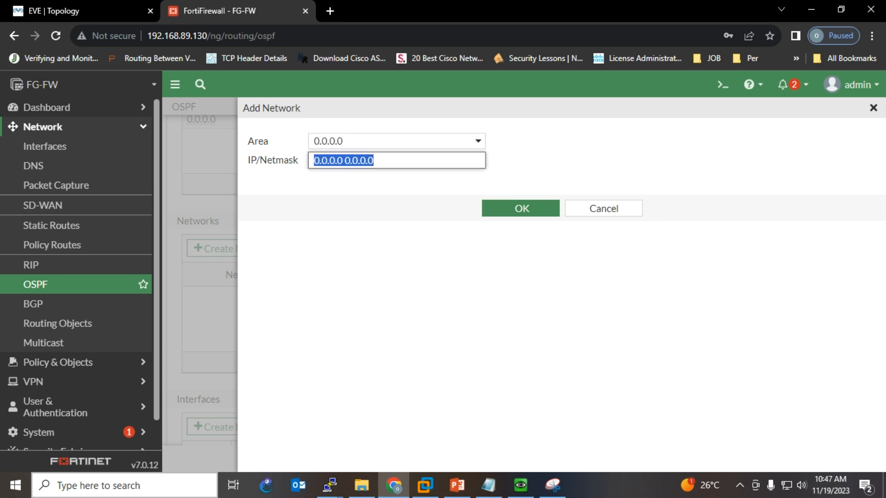
text(192.1)
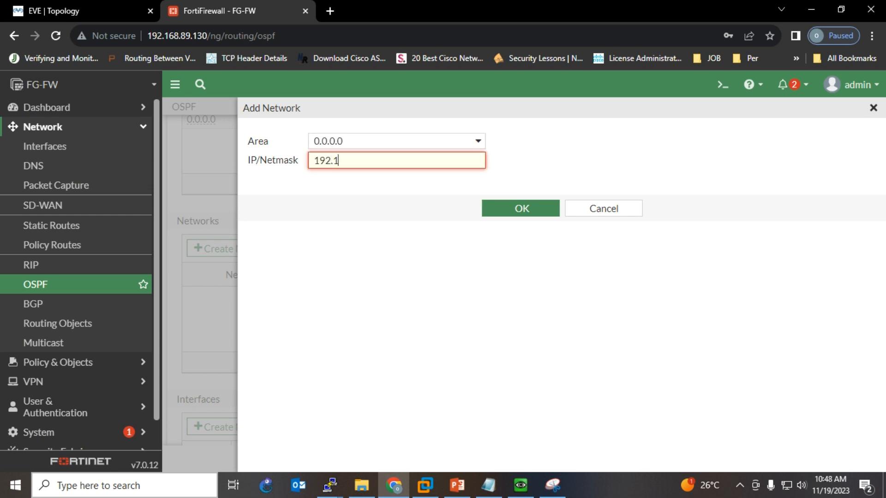
text(68.1.0/24)
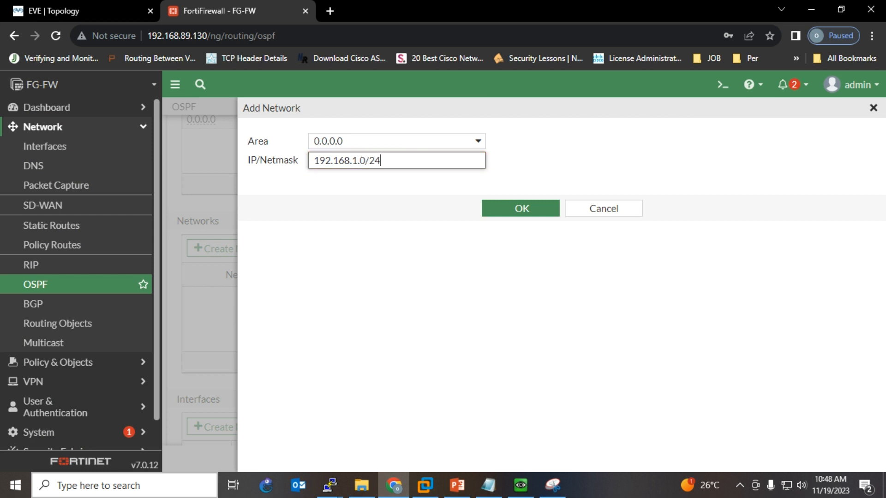
- In Snipping Tool, circle the 192.168.1.0/24, 192.168.2.0/24 and 192.168.100.100 labels, then minimize it
click(552, 485)
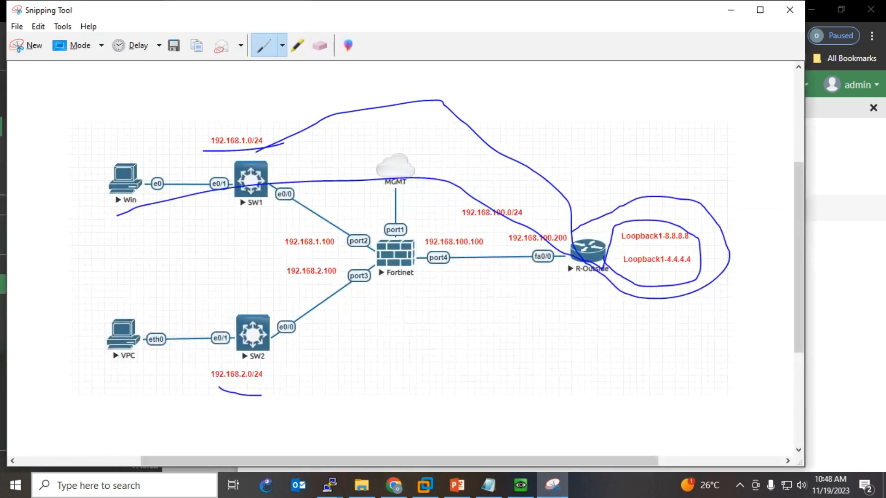
mouse_move(217, 157)
mouse_down()
mouse_move(271, 119)
mouse_move(209, 159)
mouse_move(248, 157)
mouse_up()
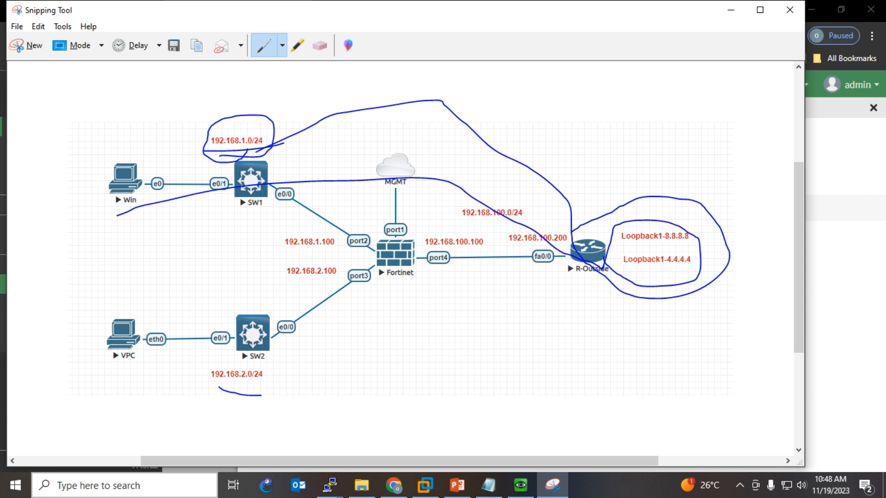
mouse_move(269, 369)
mouse_down()
mouse_move(242, 354)
mouse_move(189, 380)
mouse_move(279, 375)
mouse_move(266, 359)
mouse_up()
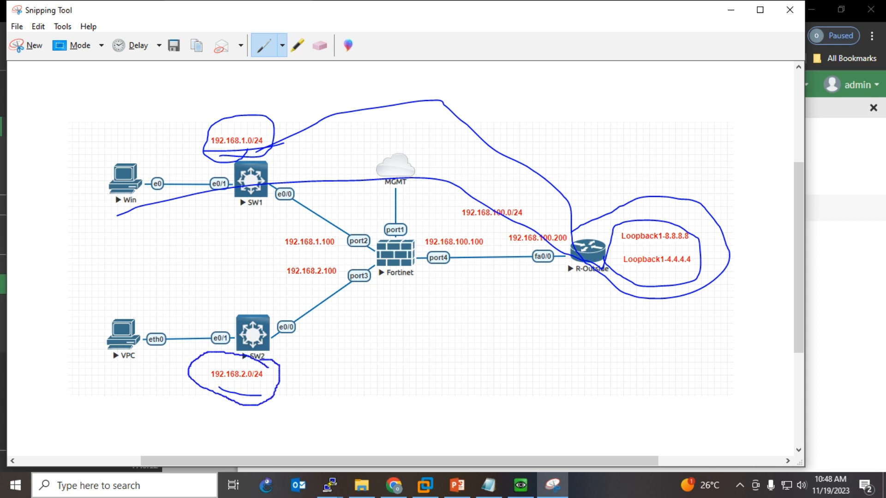
mouse_move(436, 224)
mouse_down()
mouse_move(417, 253)
mouse_move(474, 252)
mouse_move(468, 227)
mouse_move(438, 226)
mouse_up()
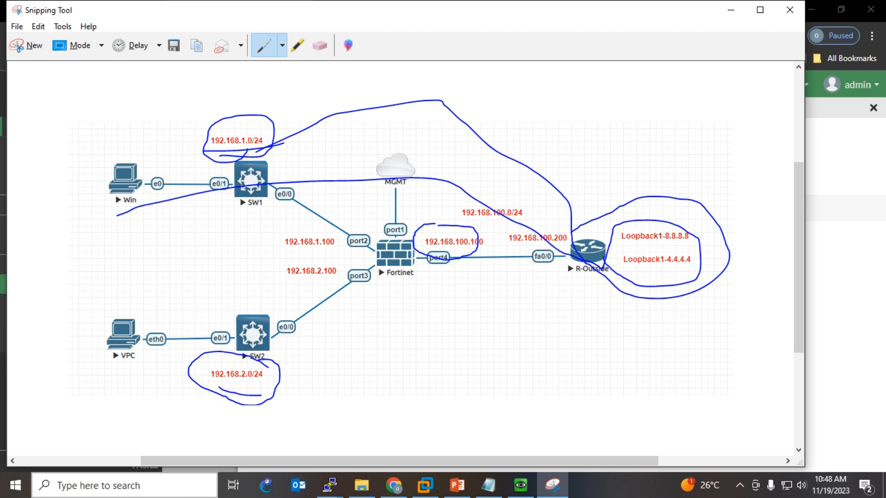
click(730, 10)
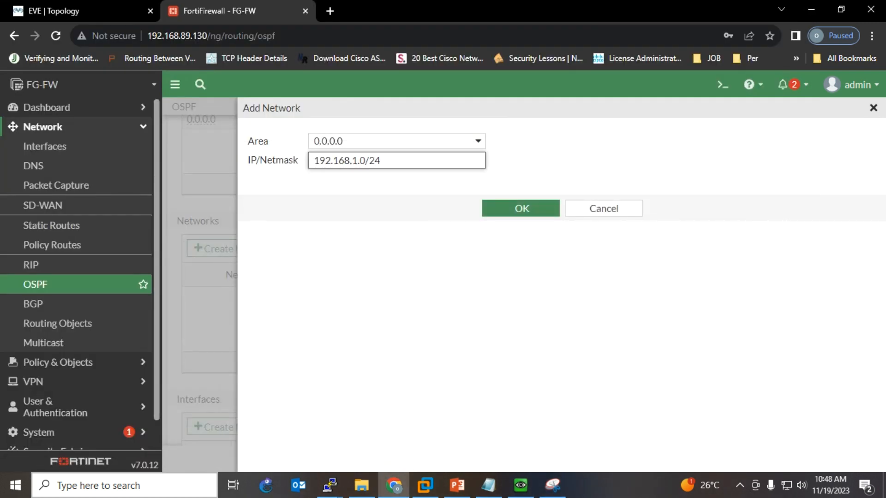
- Add OSPF networks 192.168.1.0/24 and 192.168.2.0/24, both in area 0.0.0.0
key(ctrl+a)
key(ctrl+c)
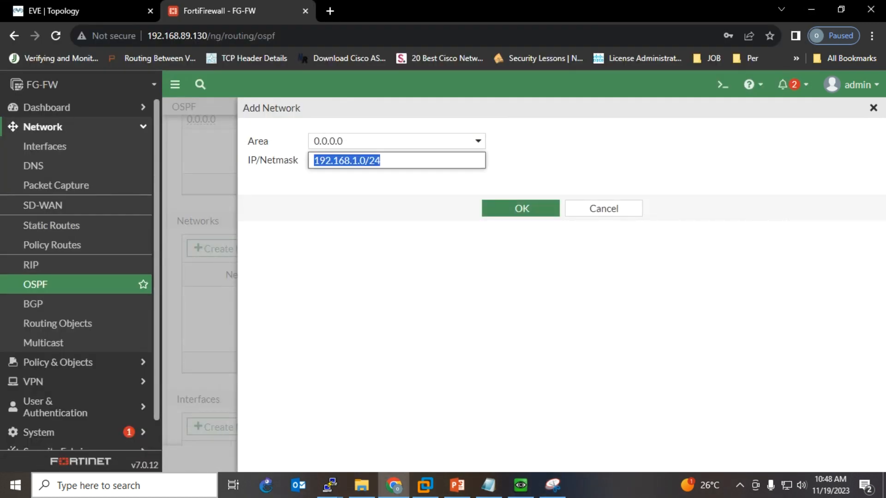
key(Return)
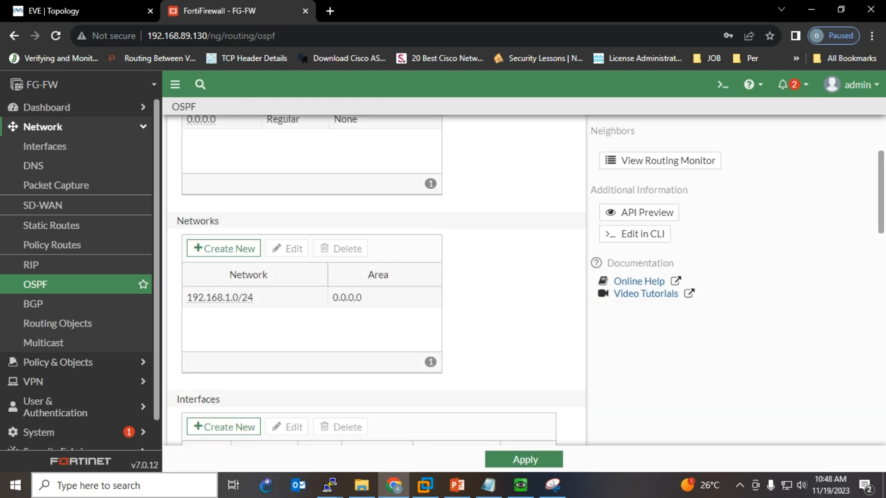
click(223, 248)
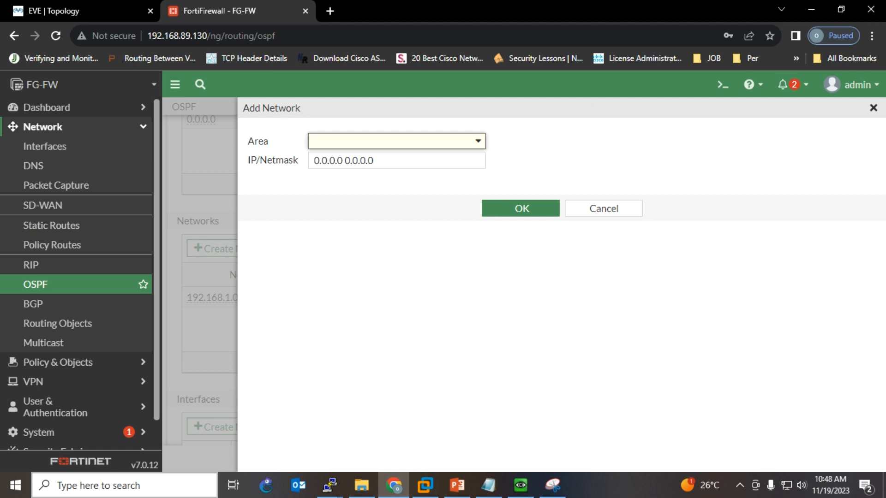
click(396, 141)
click(333, 179)
click(396, 160)
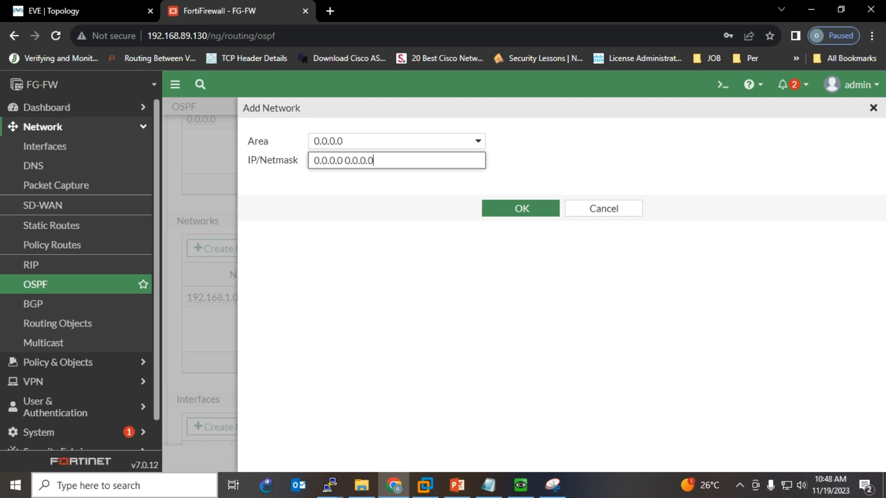
key(ctrl+a)
key(ctrl+v)
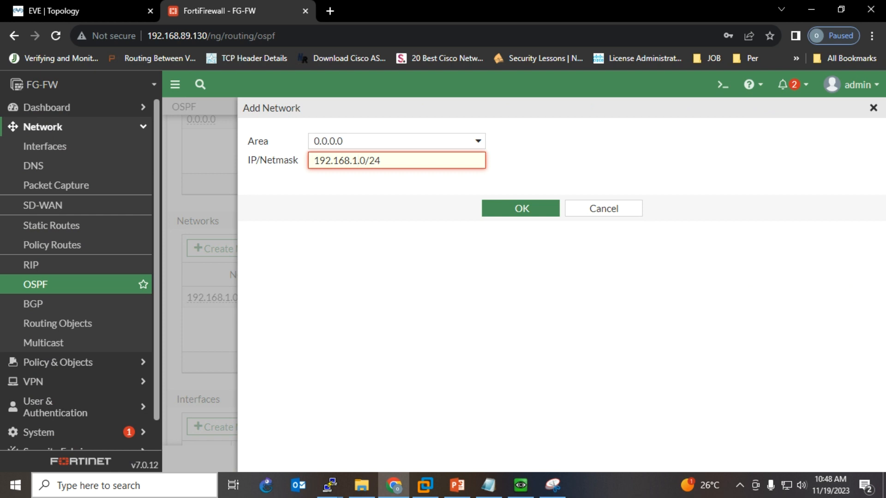
key(BackSpace)
text(2)
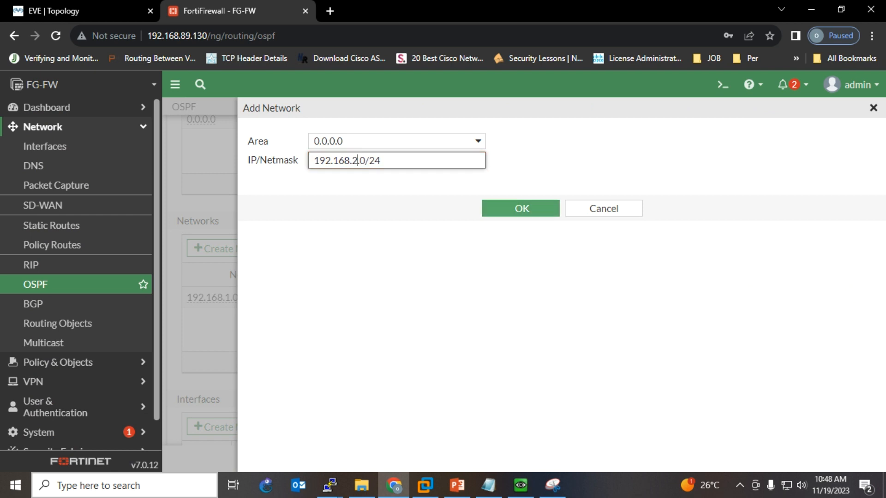
click(521, 208)
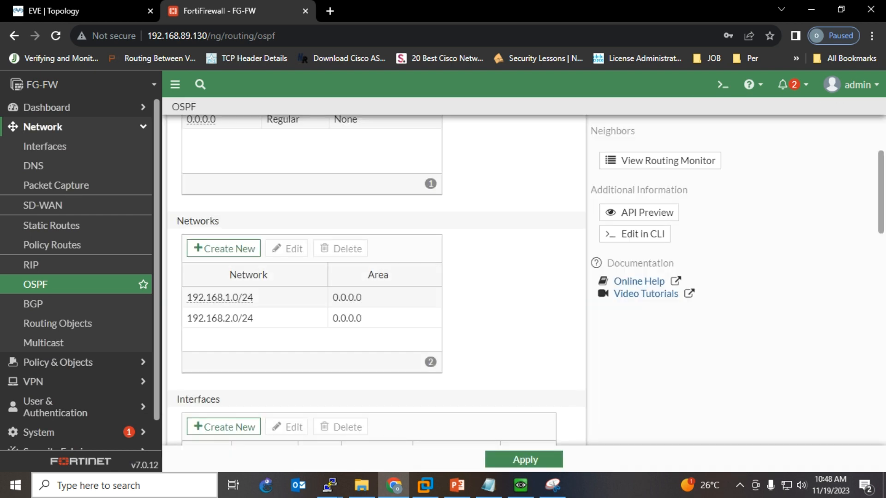
- Add a third OSPF network, 192.168.100.0/24, in area 0.0.0.0
click(224, 248)
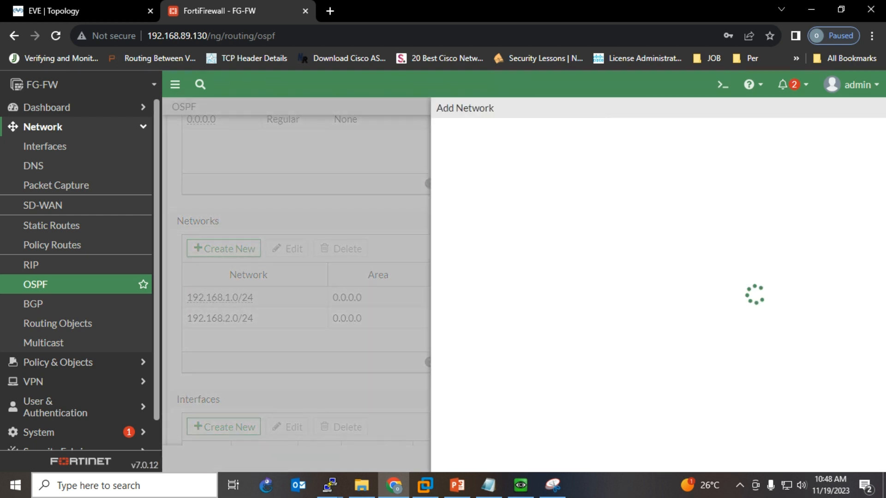
click(396, 141)
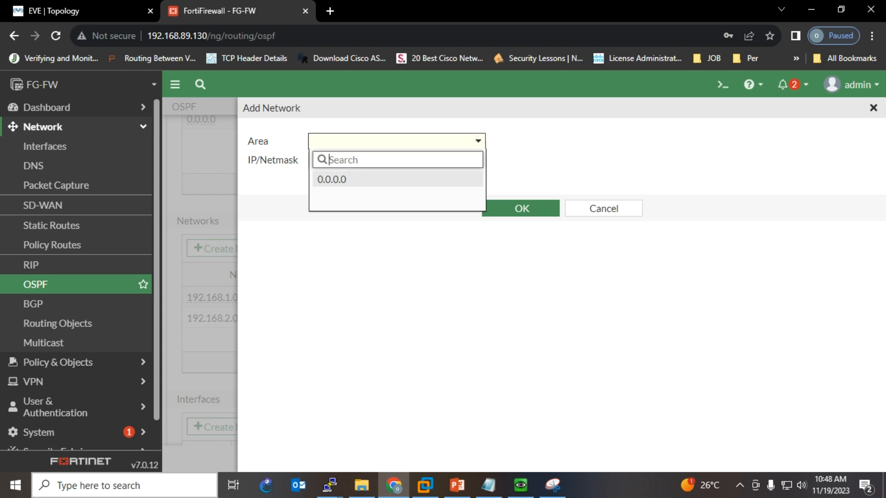
click(340, 179)
click(395, 161)
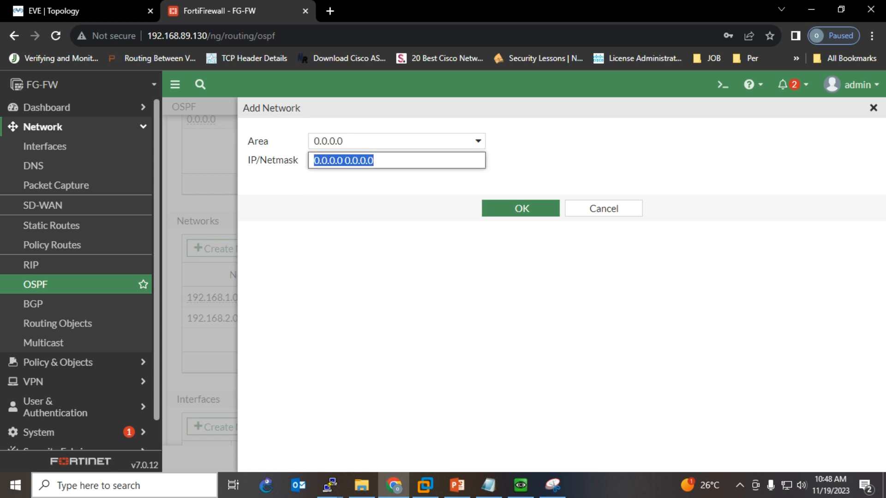
key(ctrl+v)
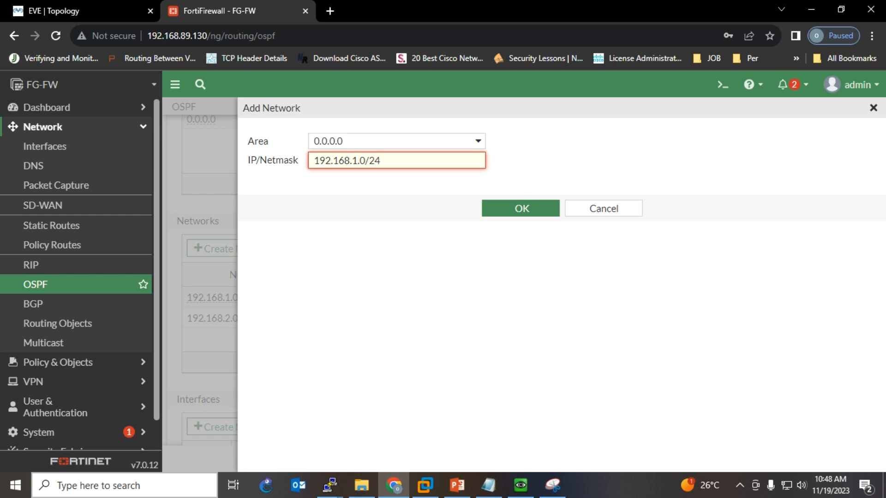
text(00)
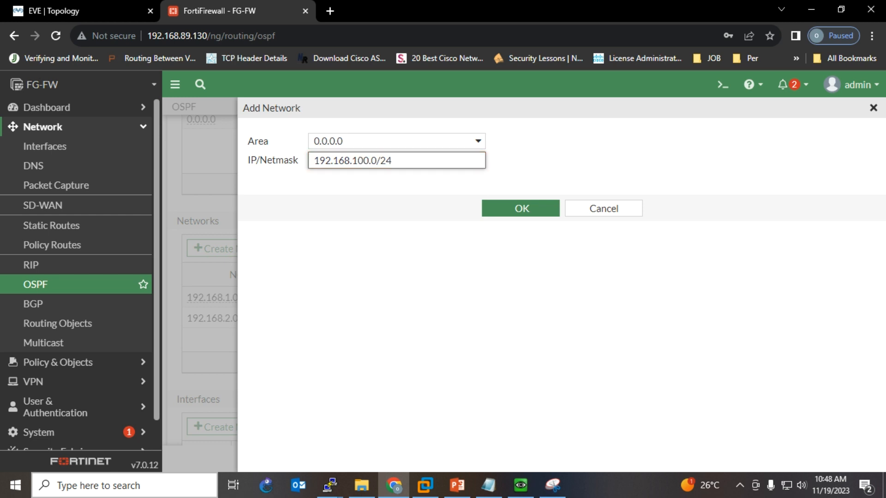
click(521, 209)
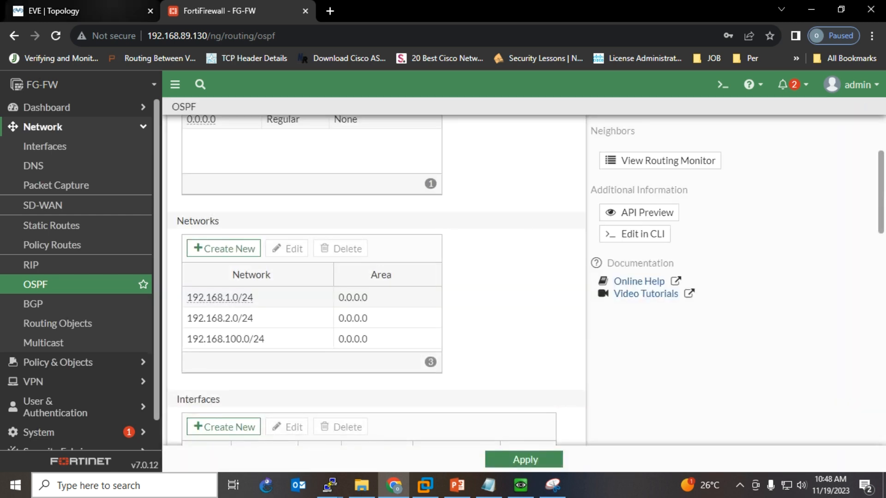
click(74, 12)
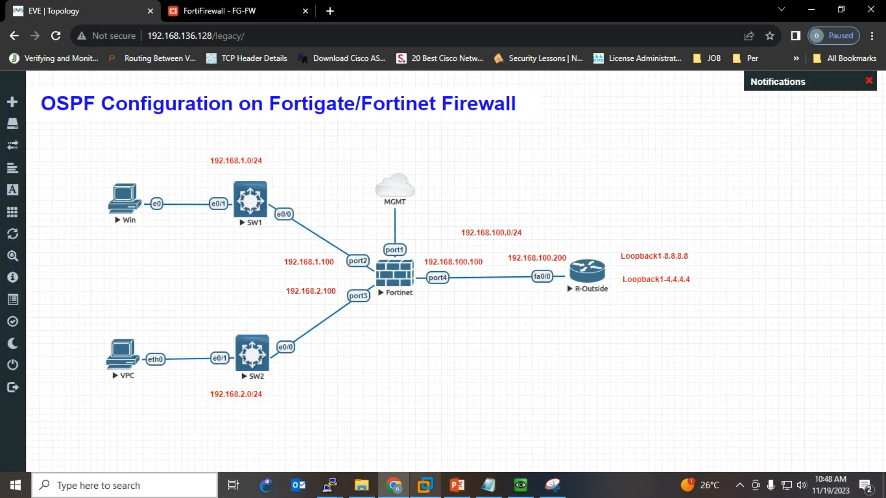
- Run 'show ip ospf neighbor' on the R-Outside console, which shows no neighbours yet
click(208, 11)
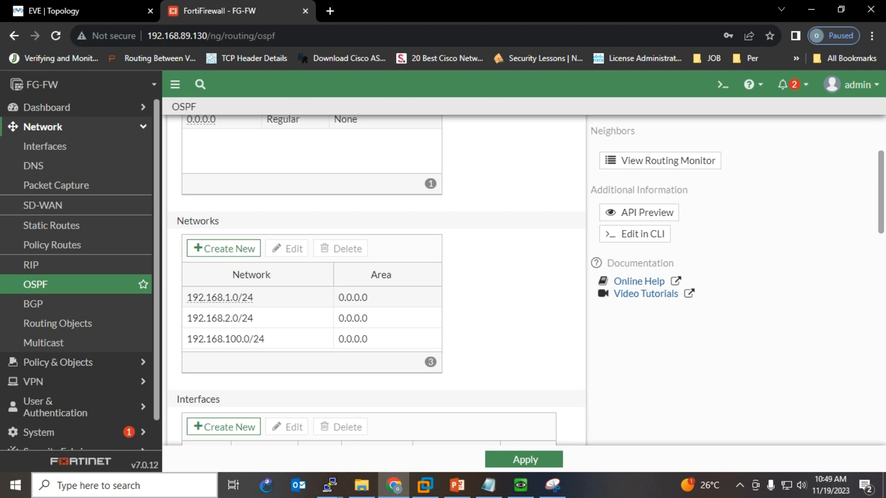
scroll(377, 282, down, 3)
scroll(376, 281, up, 5)
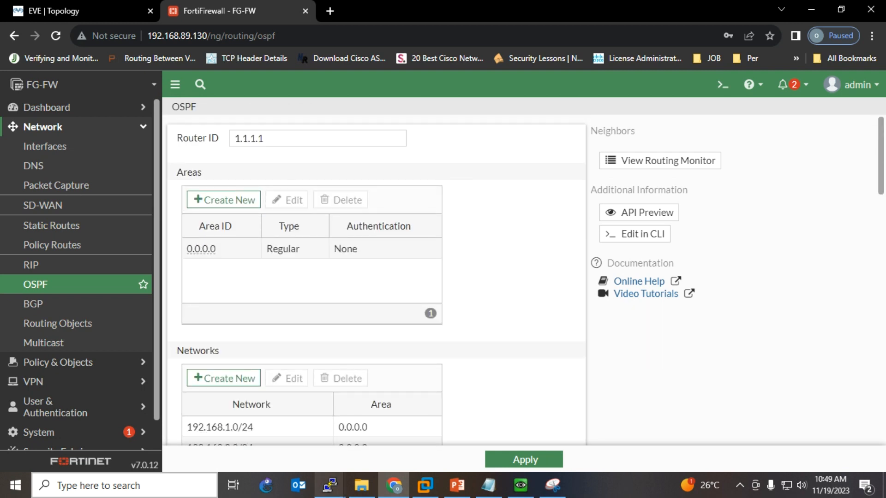
click(329, 485)
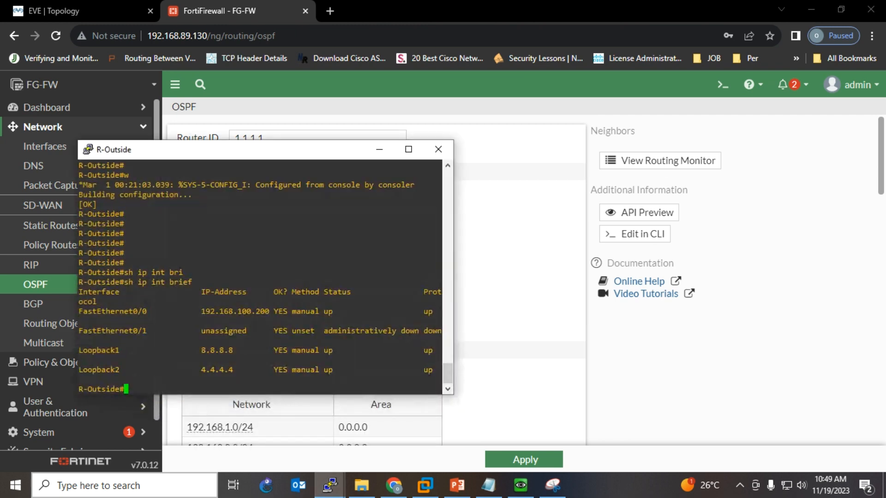
text(sh ip os)
key(Tab)
text(nei)
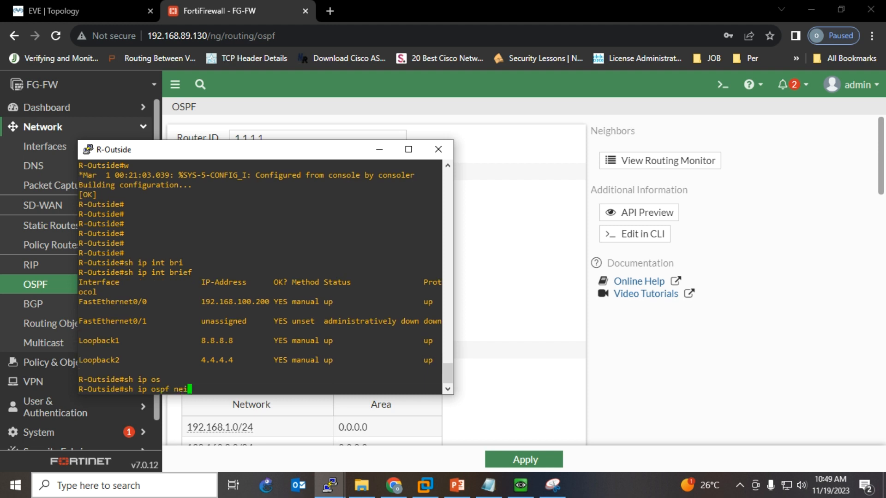
key(Tab)
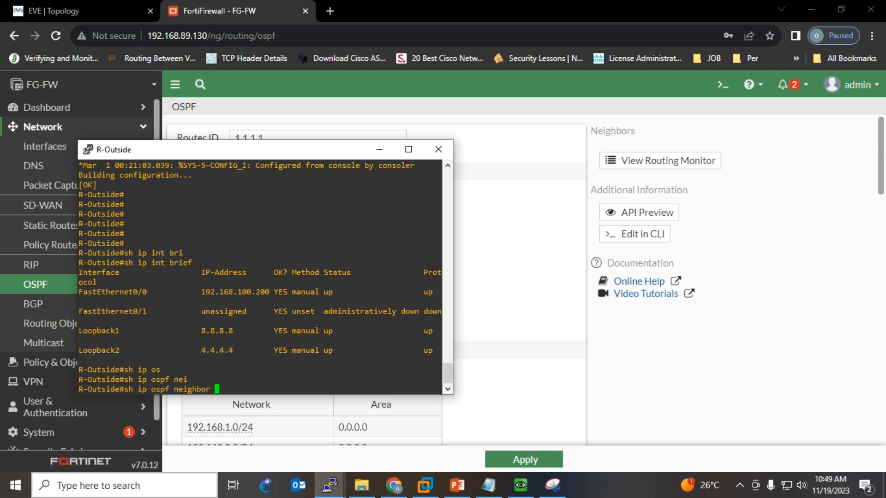
key(Return)
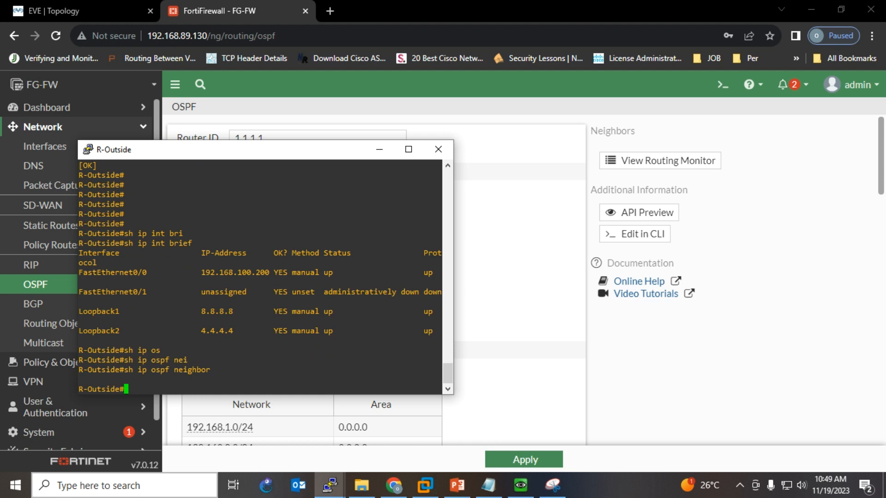
click(380, 149)
click(83, 10)
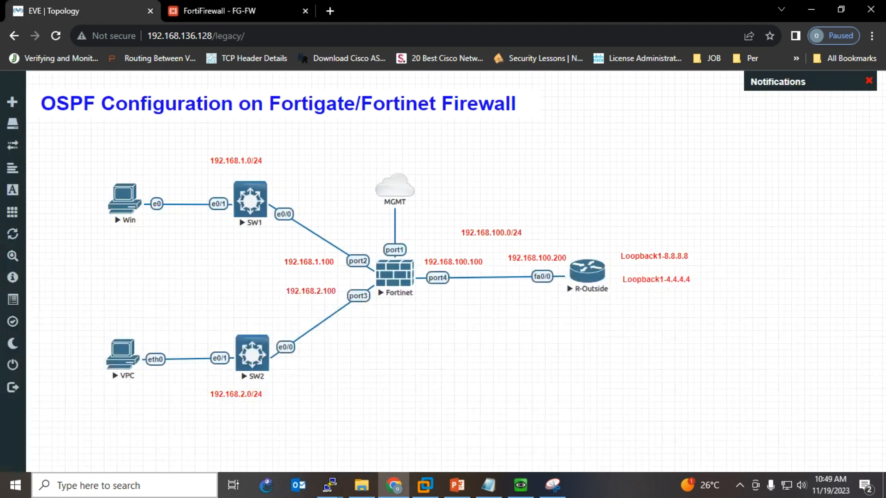
- Review and apply the FortiGate OSPF configuration so neighbour 192.168.100.200 appears
click(237, 11)
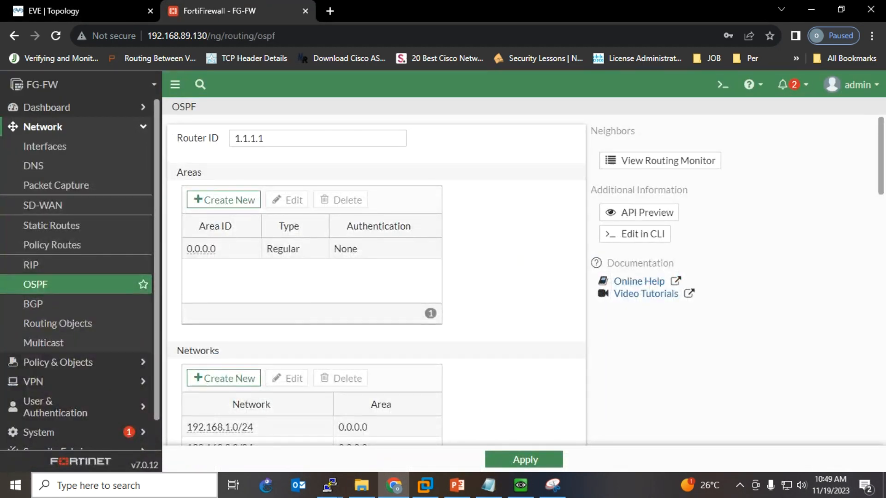
scroll(376, 277, down, 1)
scroll(221, 203, up, 1)
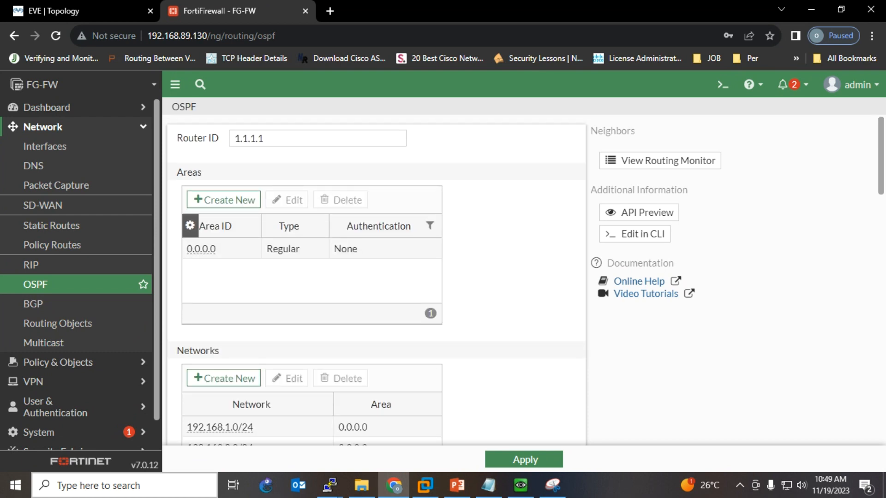
scroll(314, 226, down, 1)
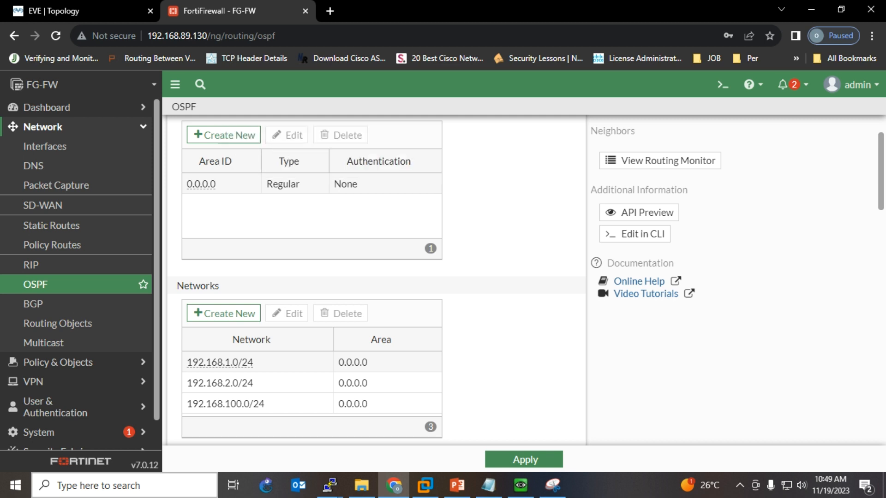
scroll(231, 164, down, 1)
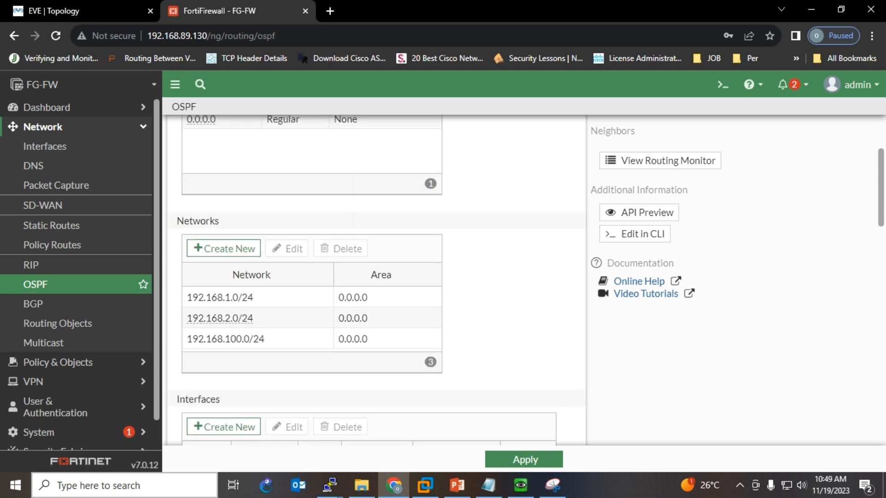
scroll(231, 339, down, 3)
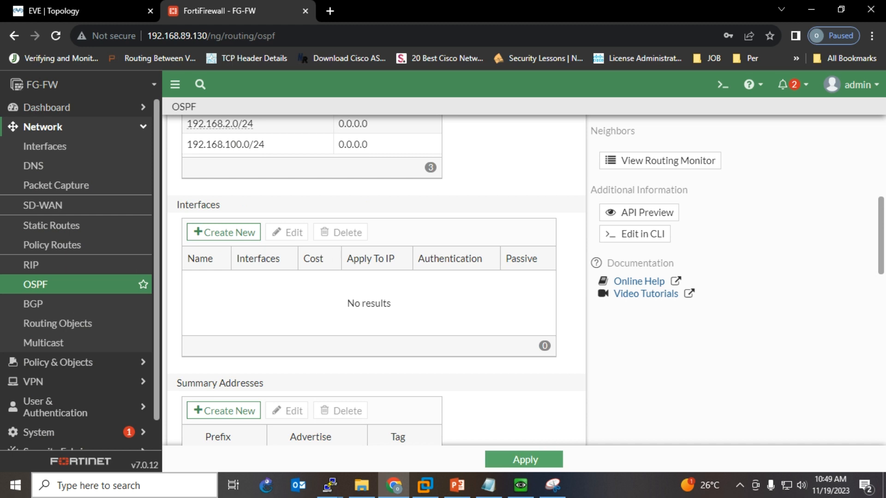
click(524, 460)
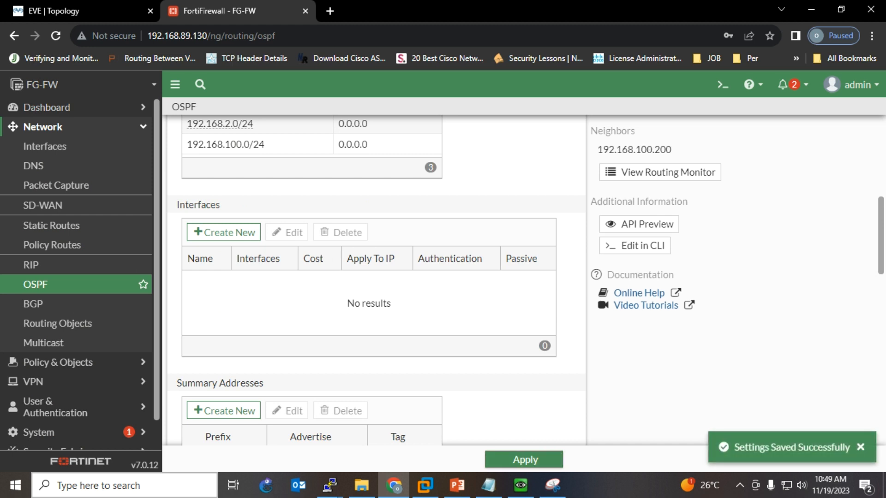
click(330, 486)
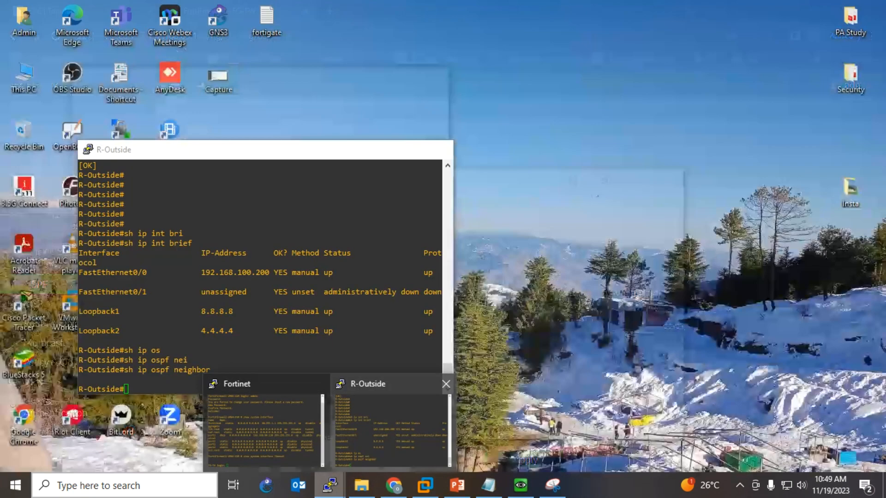
- Maximize the R-Outside console and rerun 'show ip ospf neighbor' to see 1.1.1.1 in FULL/BDR
click(391, 429)
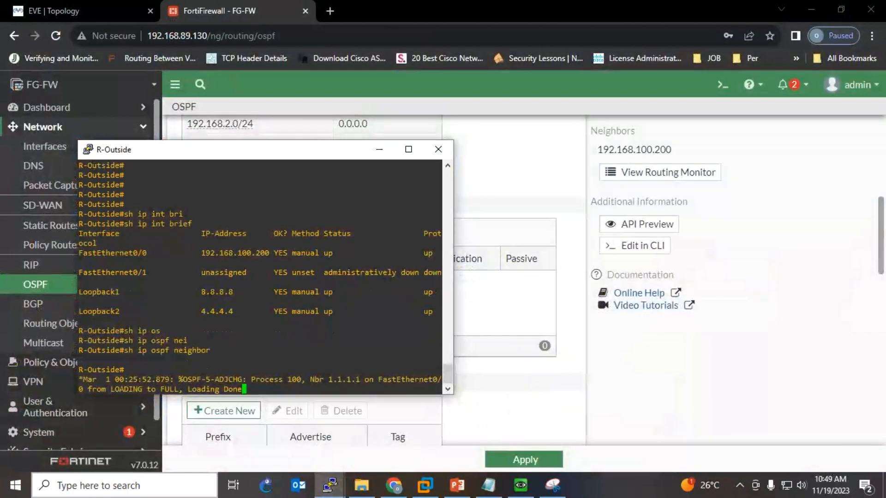
click(408, 149)
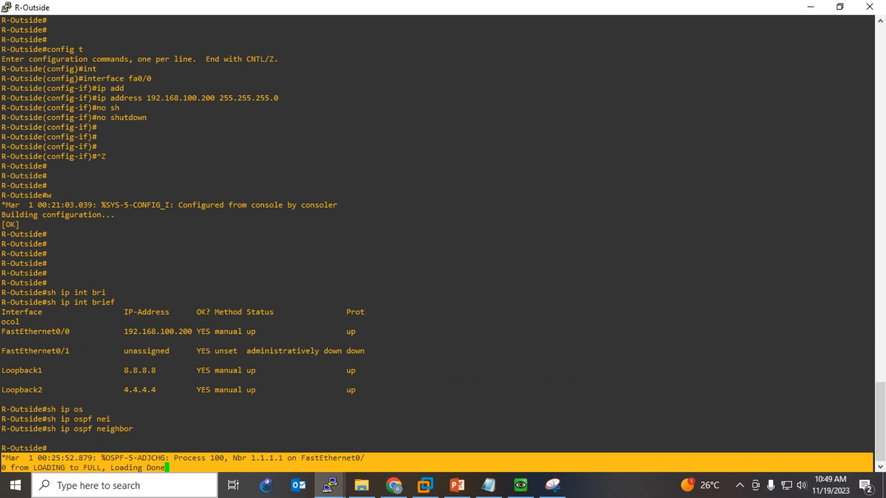
key(Return)
key(Return)
key(Return)
key(Return)
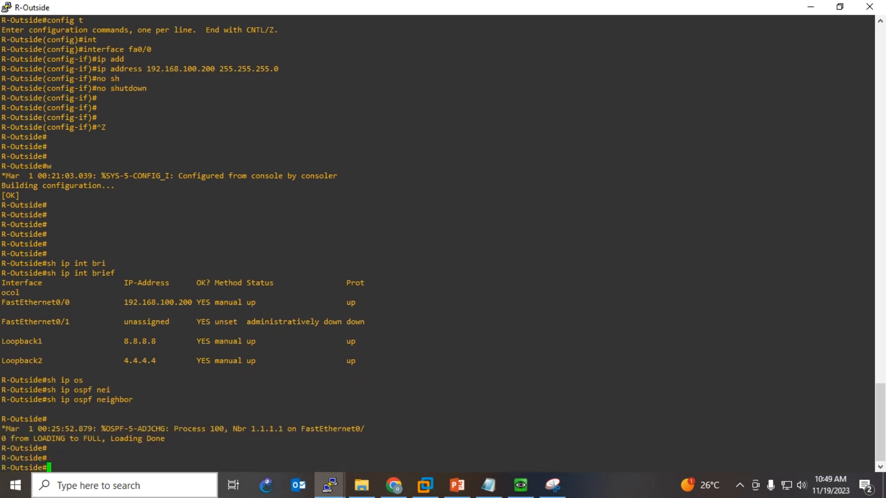
text(sh ip ospf nei)
key(Tab)
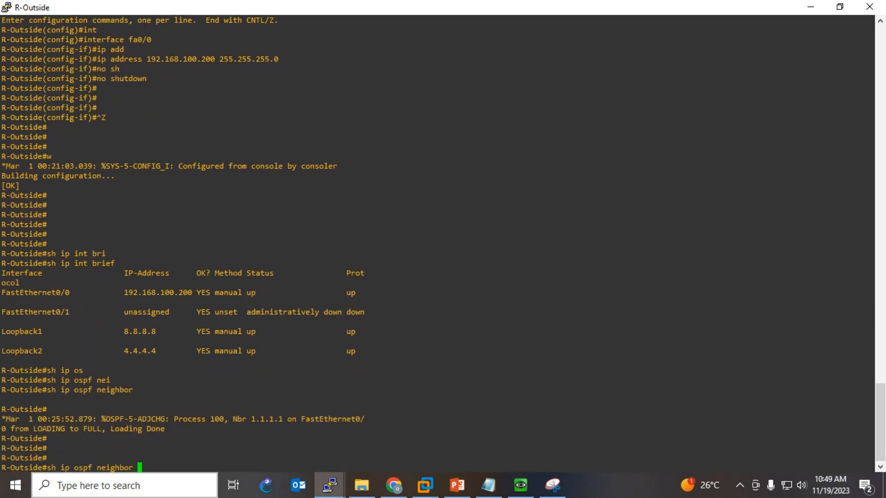
key(Return)
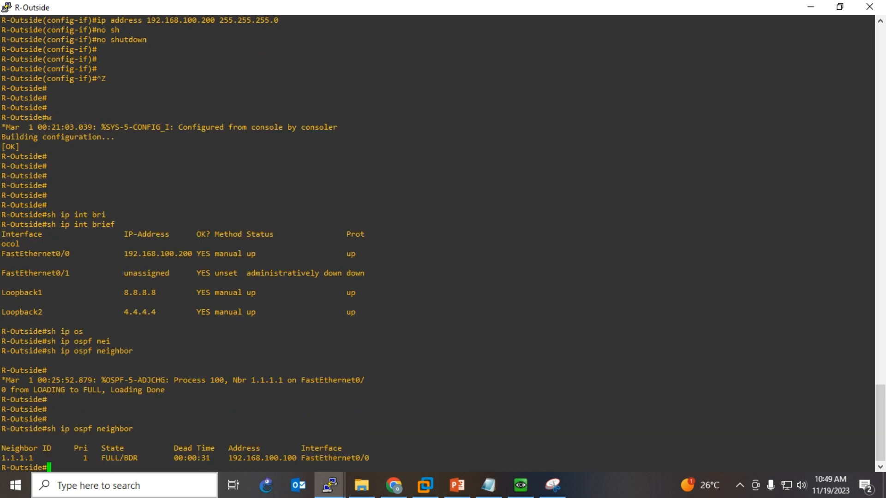
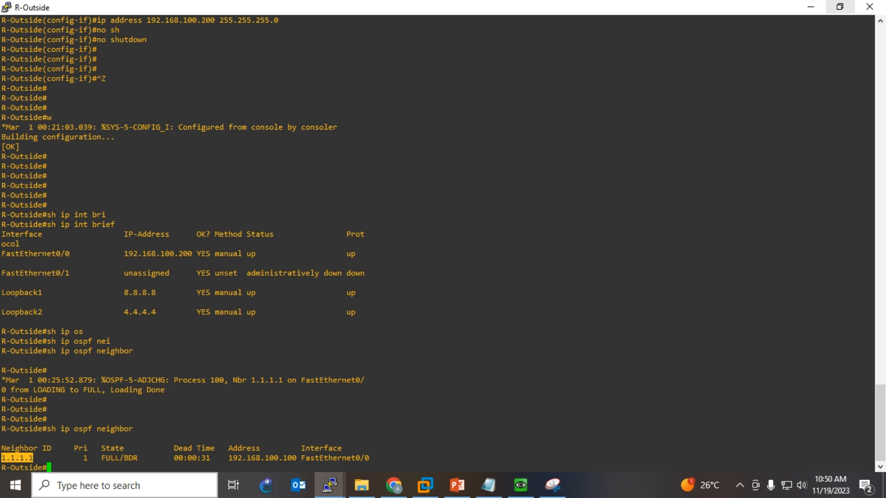
- Restore and then minimize the R-Outside console to reveal the FortiGate OSPF settings page
click(839, 7)
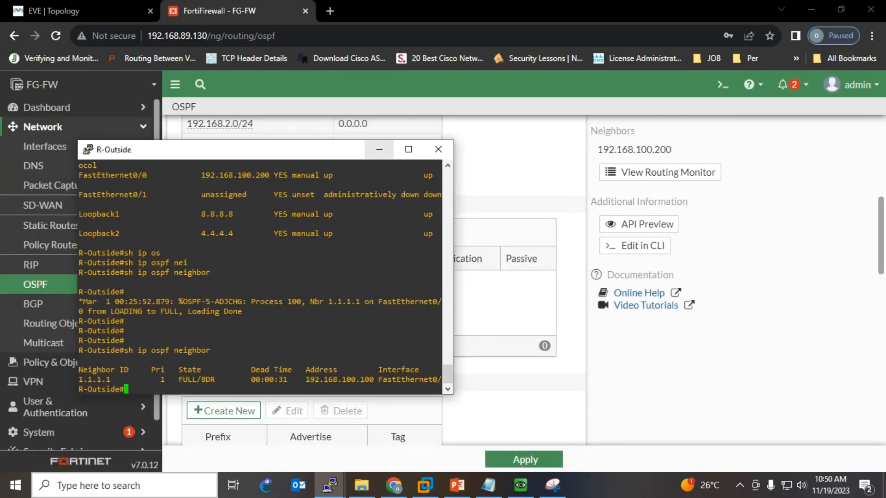
click(379, 149)
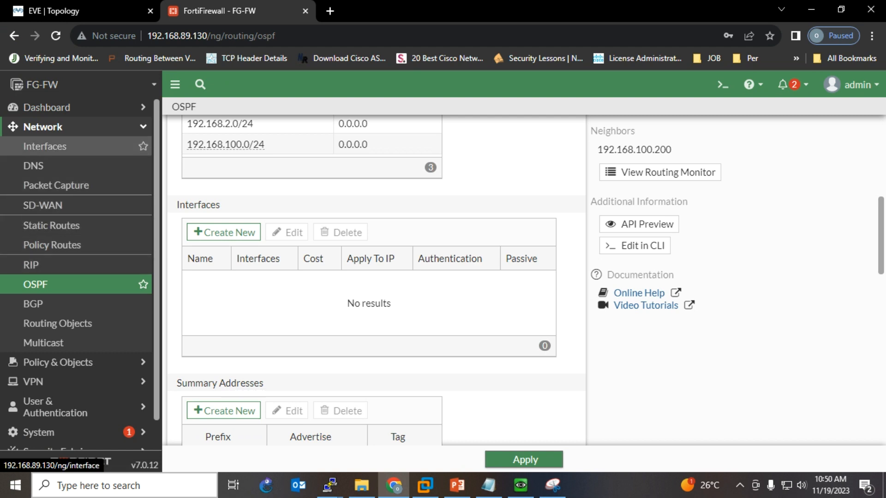
- Expand the Network dashboard's Routing widget and inspect OSPF routes 4.4.4.4/32 and 8.8.8.8/32 via port4
click(46, 107)
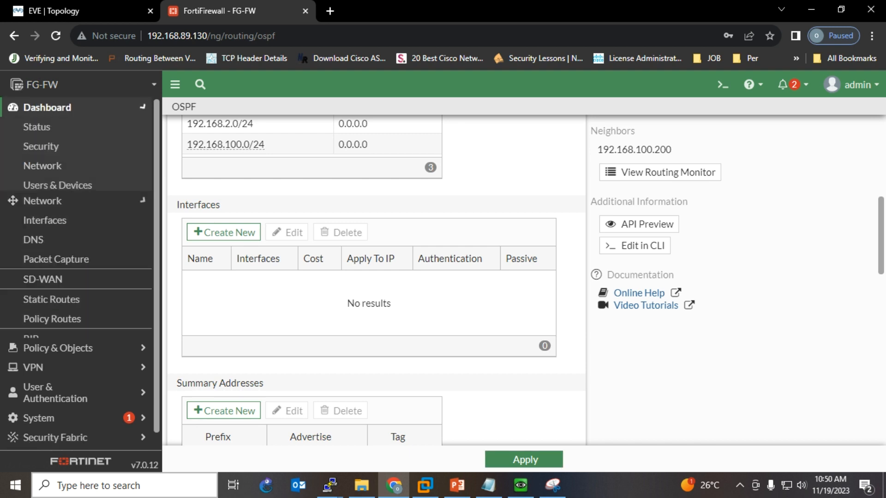
click(42, 166)
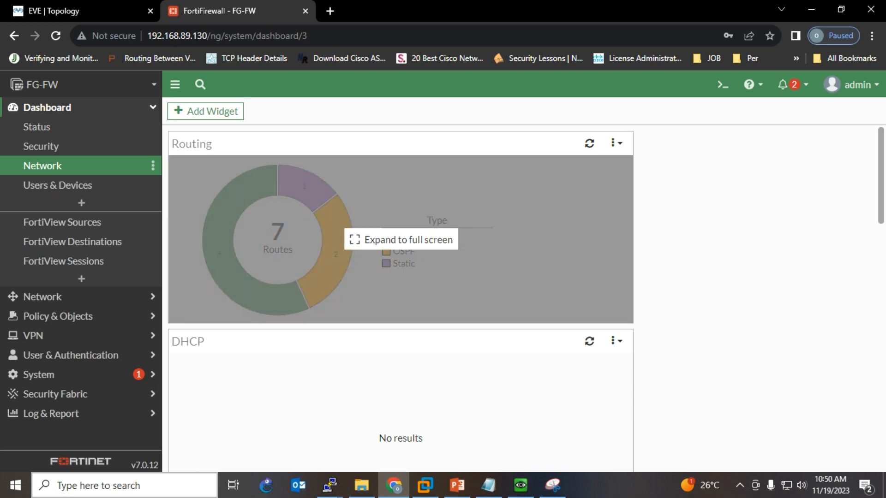
click(400, 239)
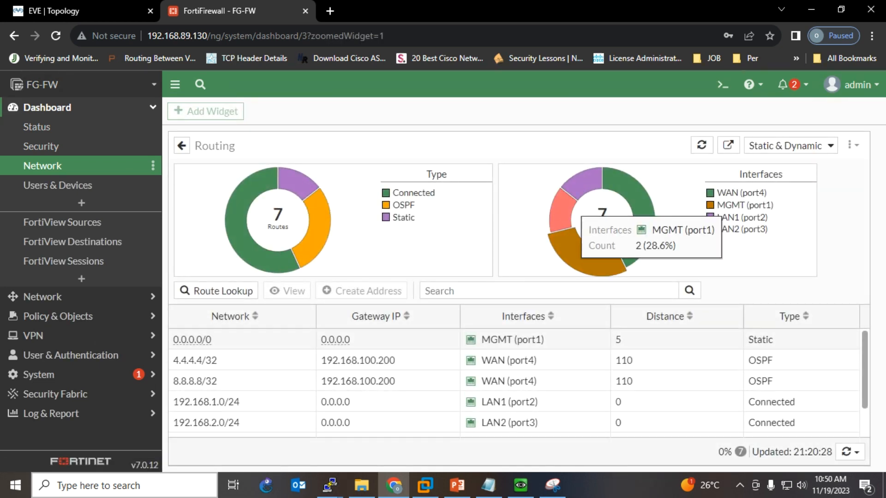
mouse_move(323, 203)
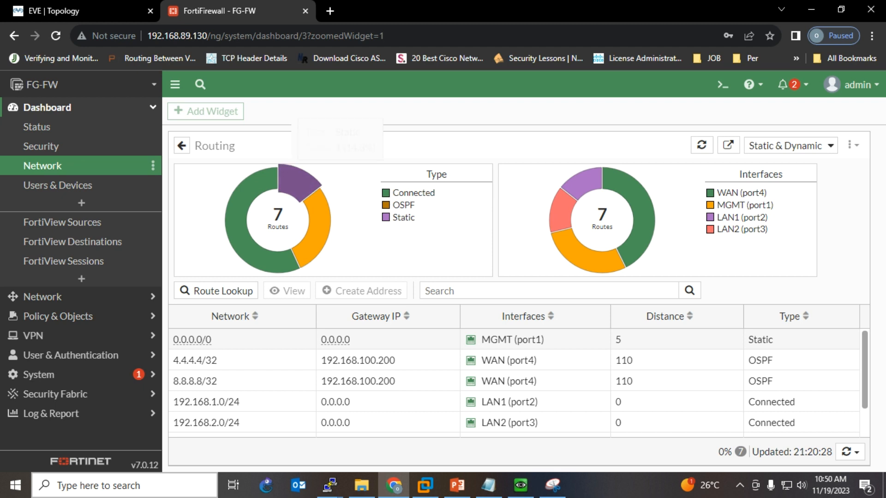
mouse_move(297, 181)
mouse_move(247, 196)
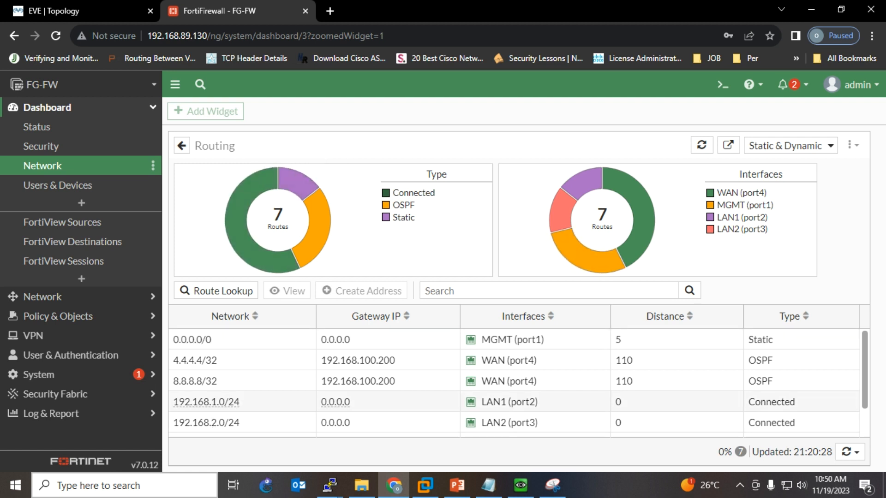
scroll(461, 404, down, 1)
scroll(461, 404, up, 1)
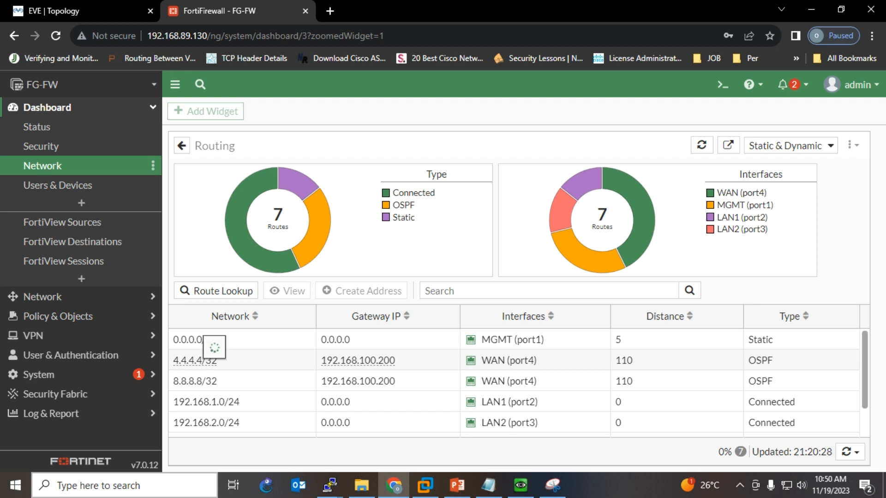
mouse_move(212, 360)
mouse_move(358, 360)
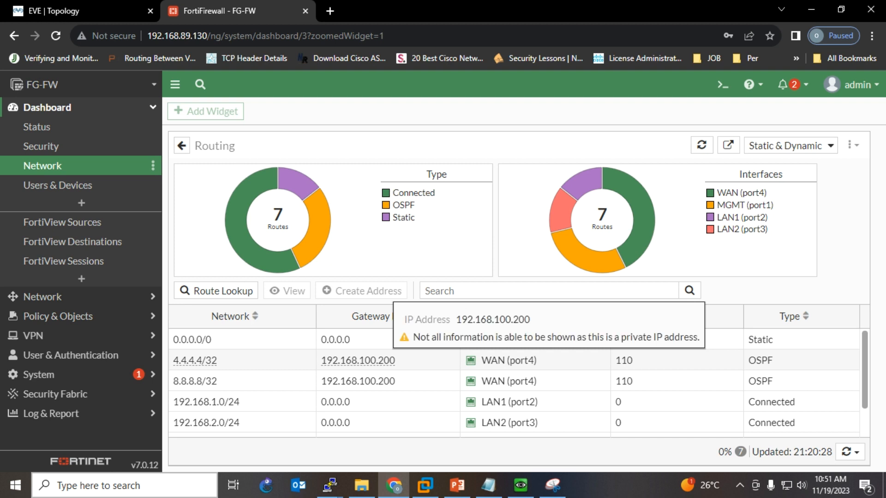
mouse_move(508, 361)
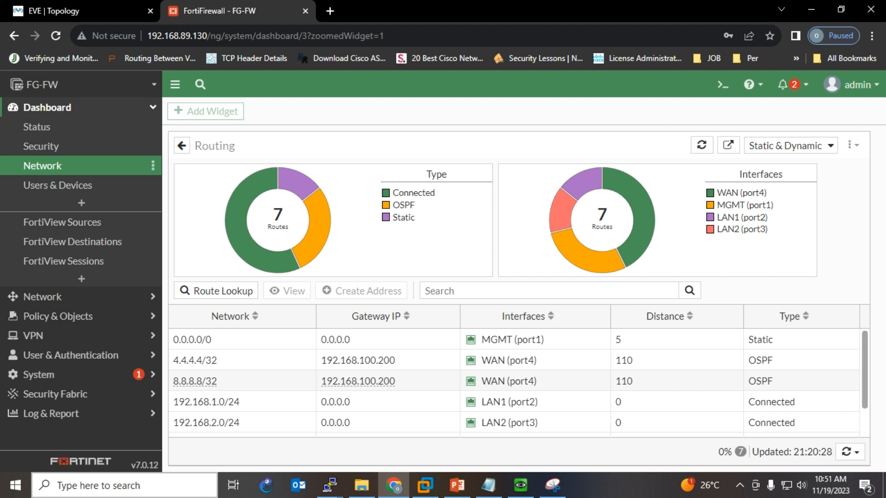
mouse_move(509, 381)
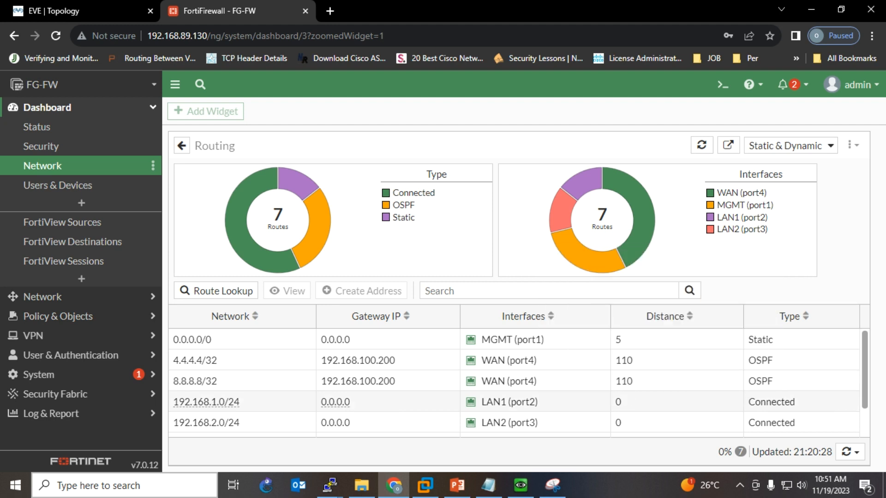
- In the topology diagram, circle 192.168.100.100 on port4 and draw a path from R-Outside to the FortiGate
click(552, 484)
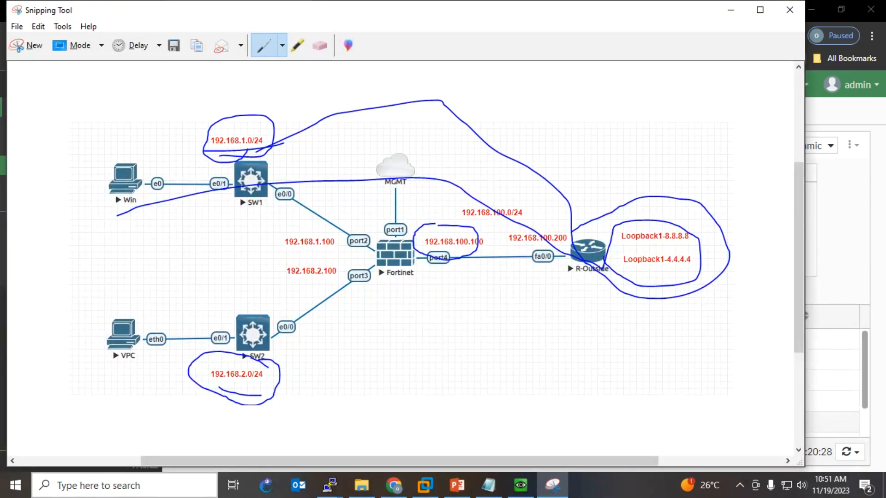
mouse_move(468, 275)
mouse_down()
mouse_move(466, 244)
mouse_move(415, 251)
mouse_move(475, 279)
mouse_move(455, 271)
mouse_up()
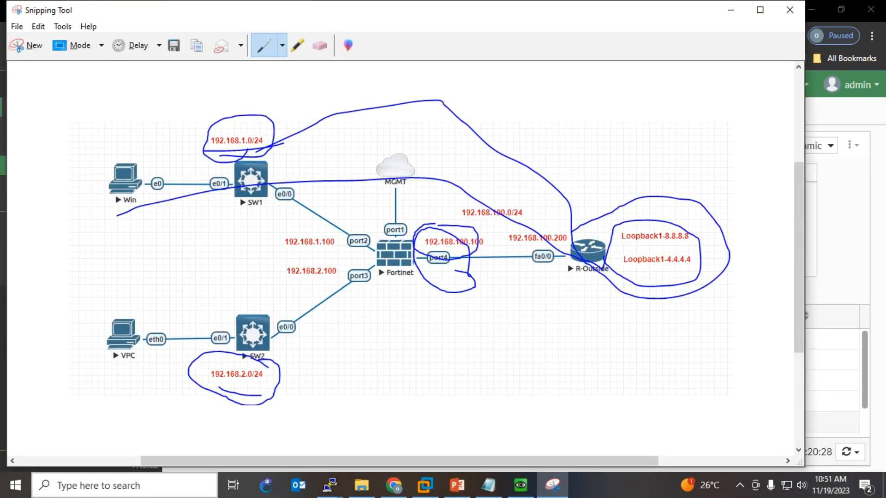
mouse_move(580, 277)
mouse_down()
mouse_move(444, 271)
mouse_move(390, 279)
mouse_move(406, 273)
mouse_move(402, 265)
mouse_move(413, 291)
mouse_up()
click(730, 10)
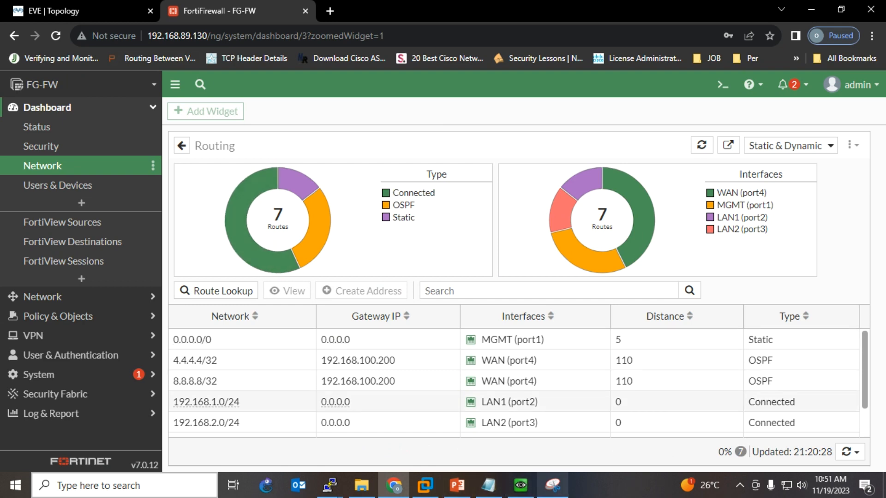
- Loop R-Outside with its loopbacks and add two traffic lines beside the Win PC
click(552, 485)
mouse_move(661, 292)
mouse_down()
mouse_move(717, 249)
mouse_move(551, 202)
mouse_move(658, 297)
mouse_move(363, 290)
mouse_move(405, 303)
mouse_up()
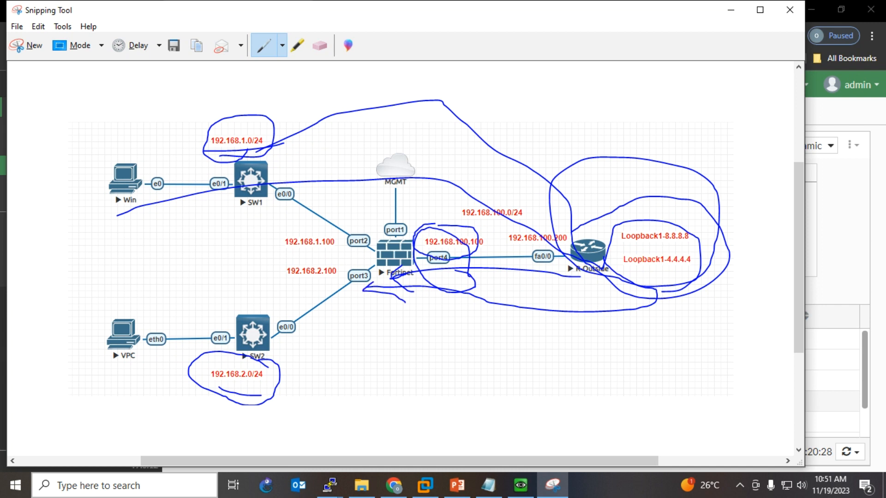
drag(85, 215, 211, 204)
drag(79, 231, 234, 212)
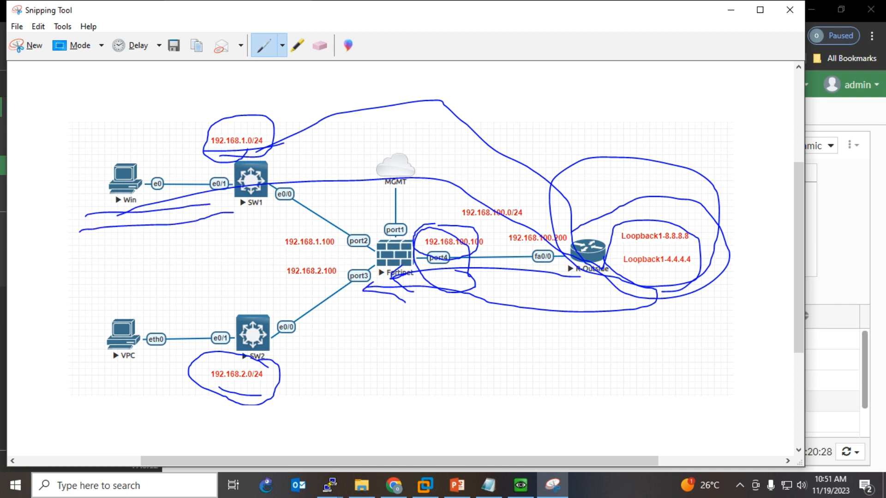
click(730, 10)
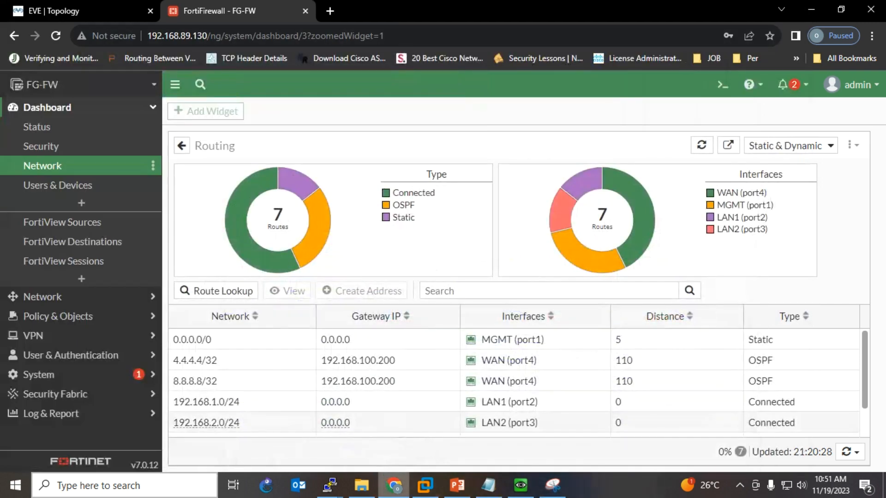
- Snip the Win client's failed ping 8.8.8.8 output and underline the timed-out replies
click(521, 485)
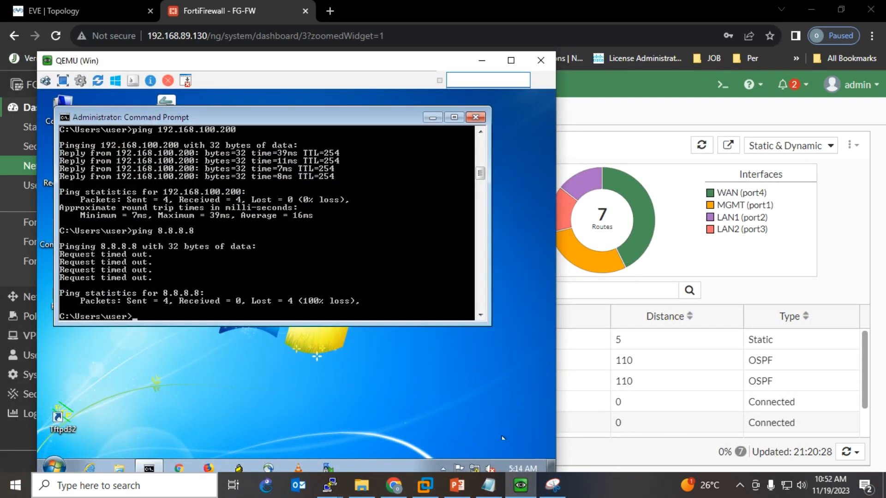
click(552, 485)
click(26, 45)
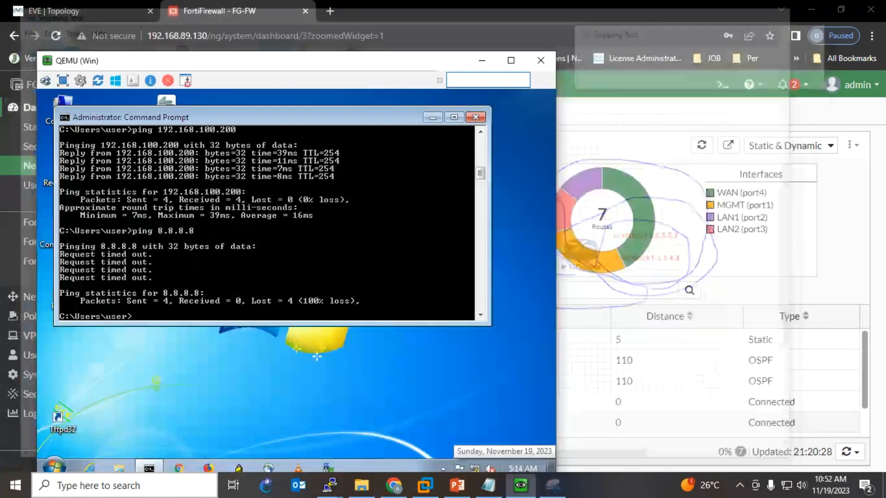
drag(47, 230, 431, 372)
drag(190, 269, 92, 294)
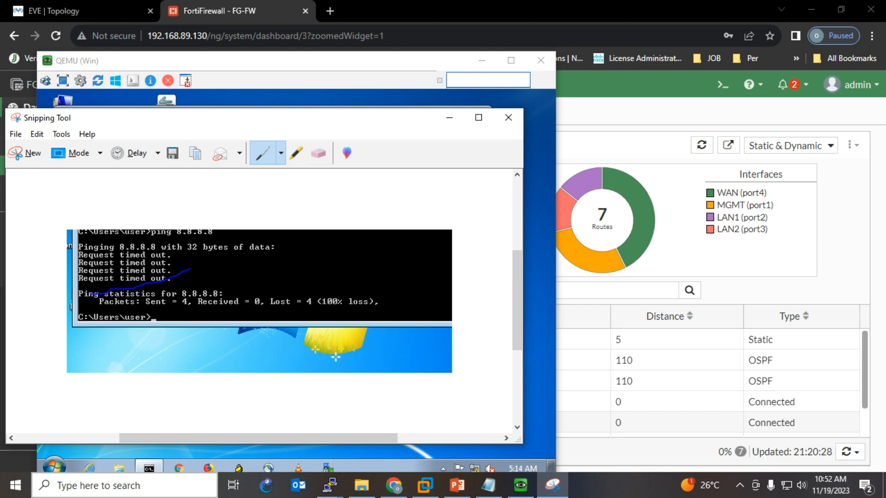
click(450, 117)
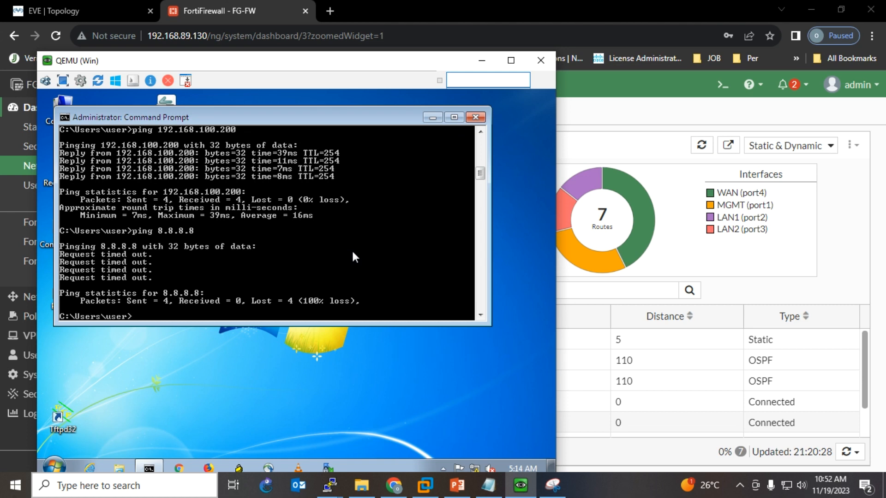
- Rerun ping 8.8.8.8 on the Win client, getting 4/4 replies, and return to FortiGate
key(Up)
key(Return)
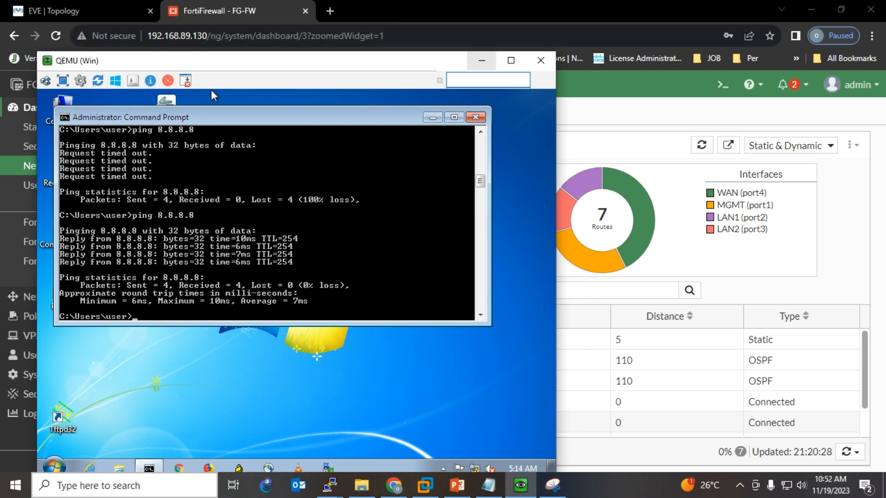
click(482, 60)
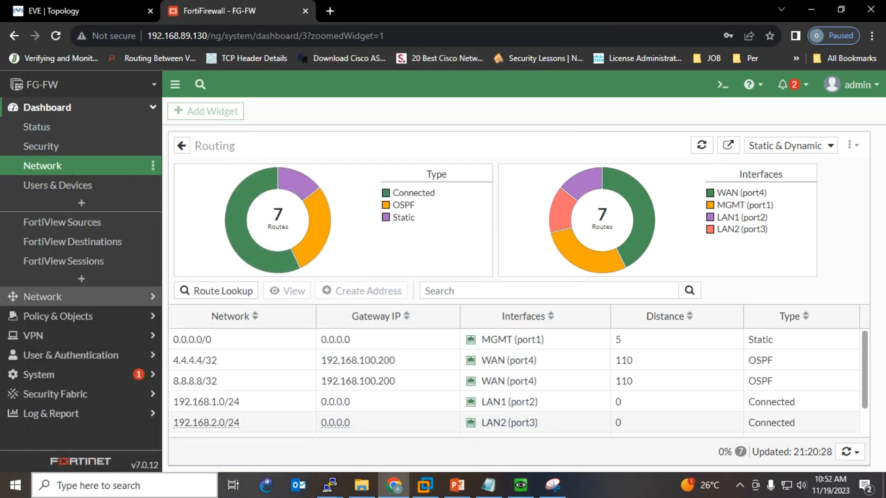
click(42, 297)
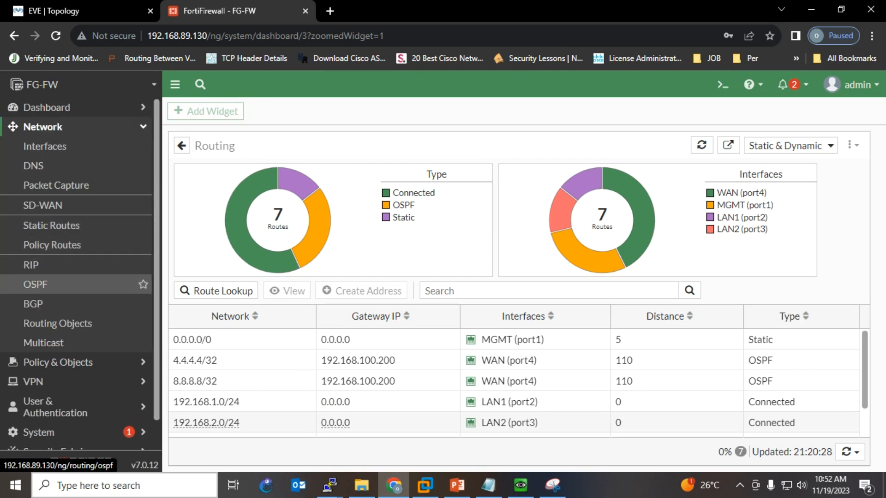
click(36, 284)
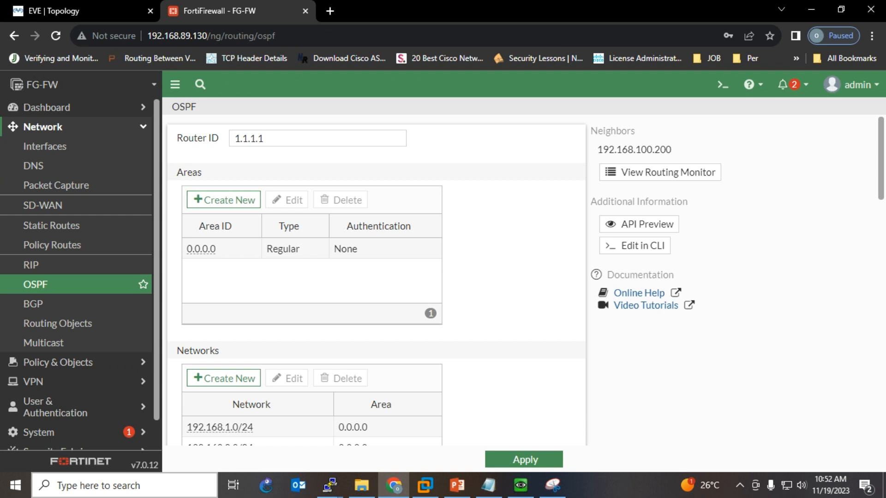
scroll(376, 277, down, 3)
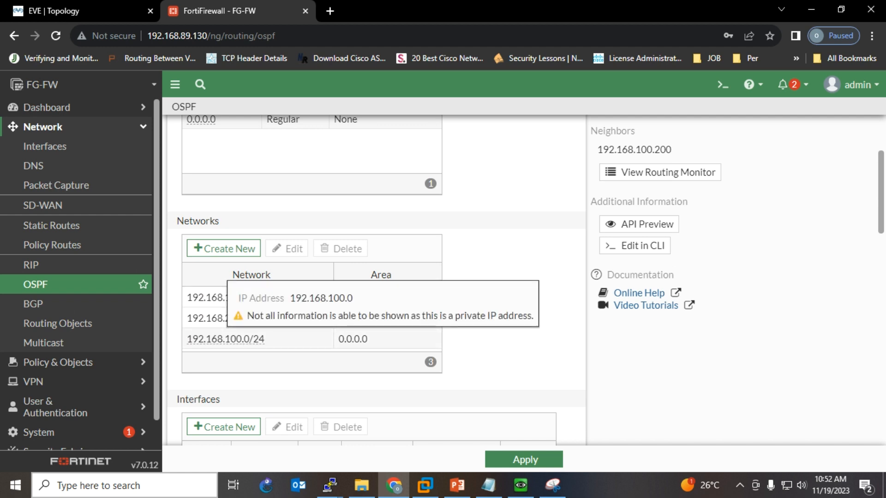
scroll(330, 323, down, 3)
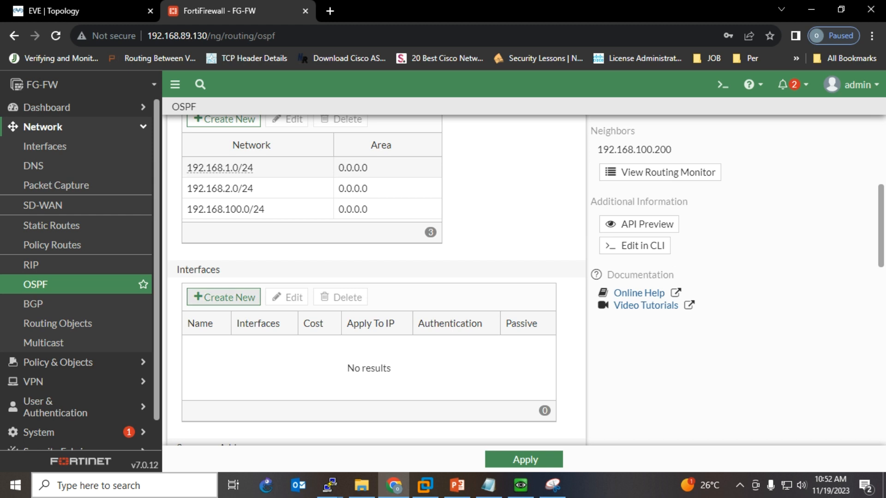
scroll(369, 277, down, 3)
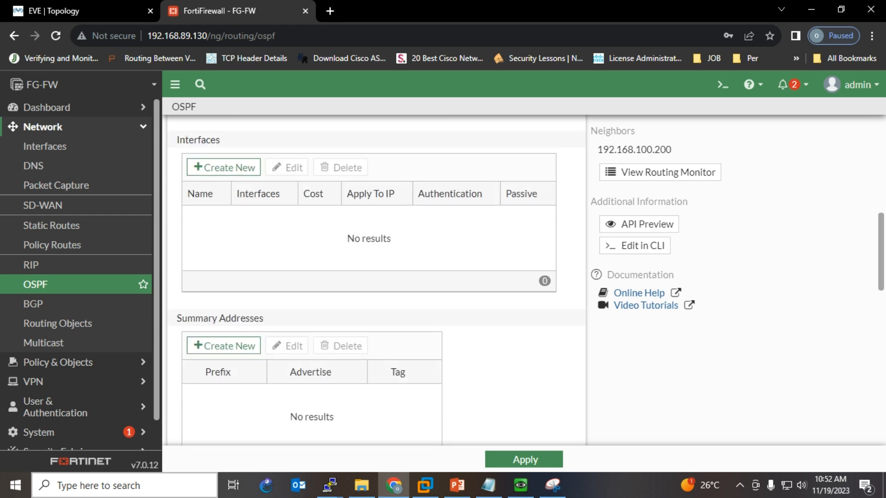
scroll(369, 276, down, 3)
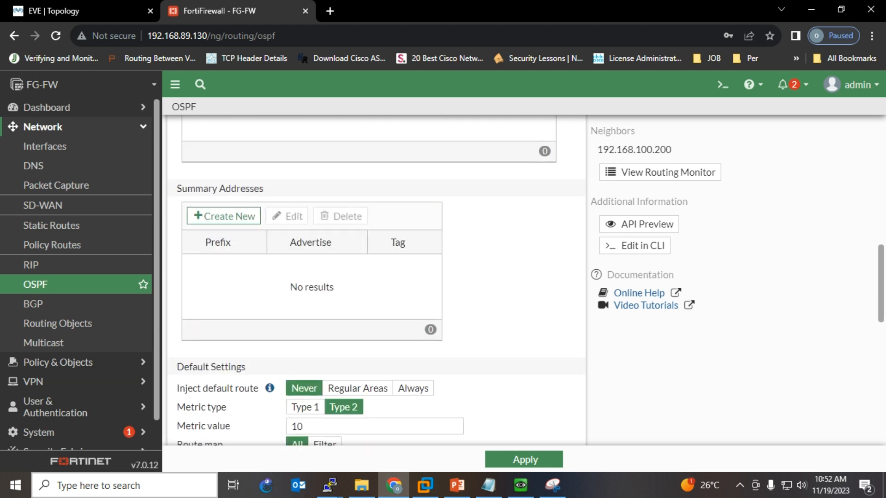
scroll(369, 277, down, 3)
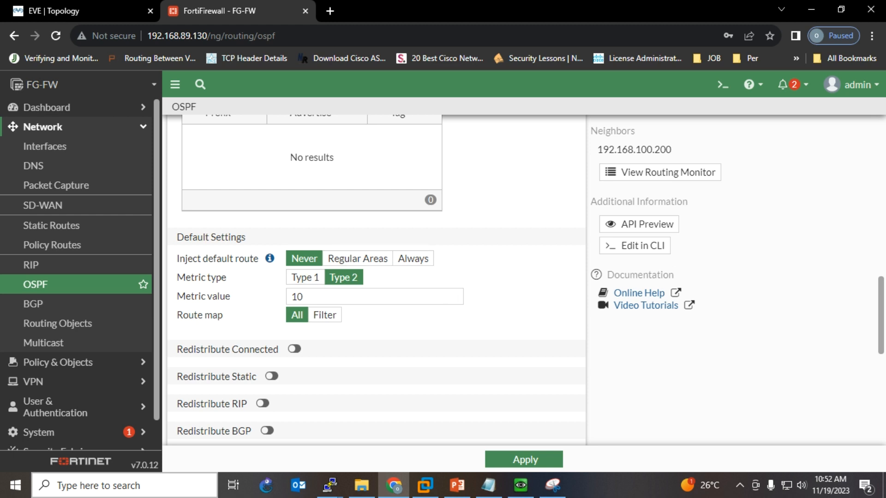
scroll(276, 323, down, 4)
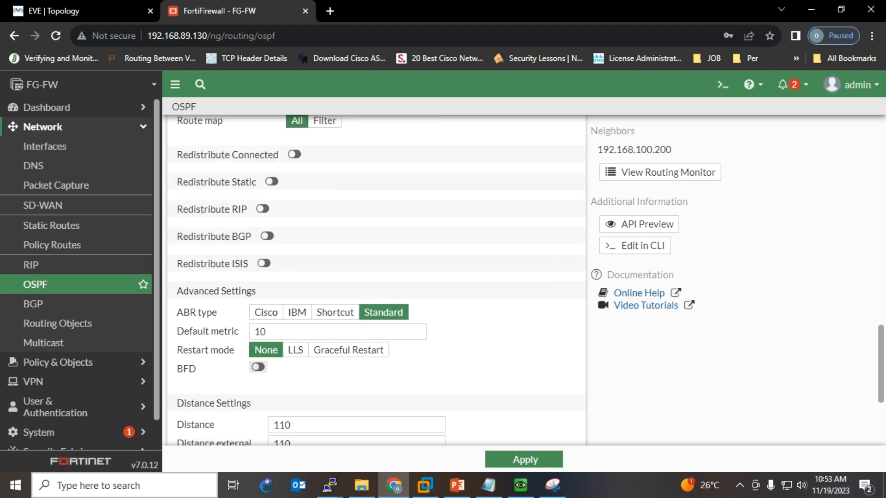
scroll(376, 277, down, 3)
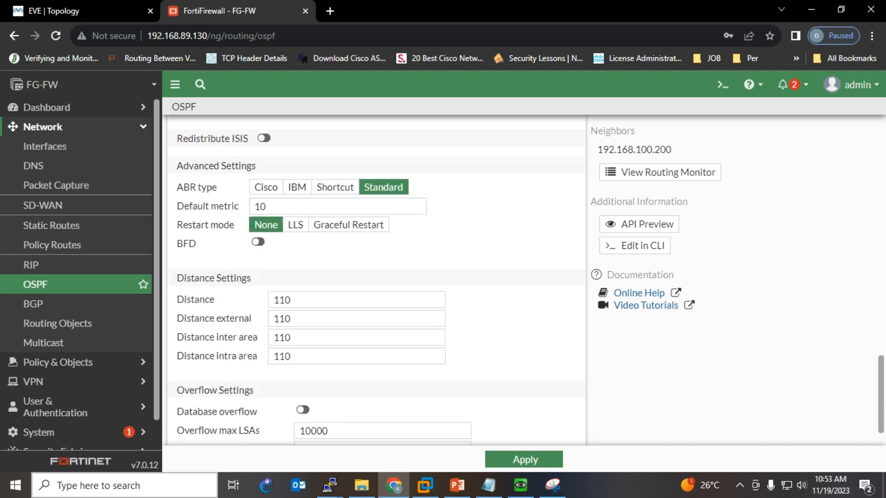
scroll(376, 277, up, 12)
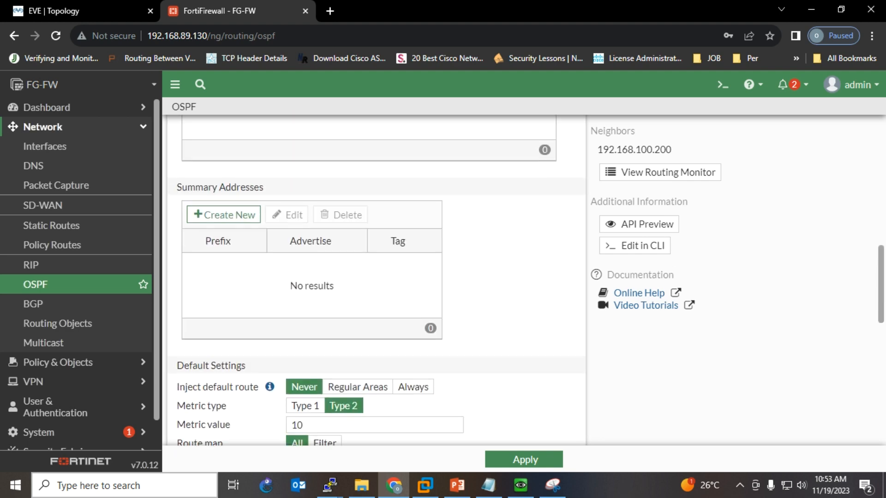
scroll(376, 277, up, 2)
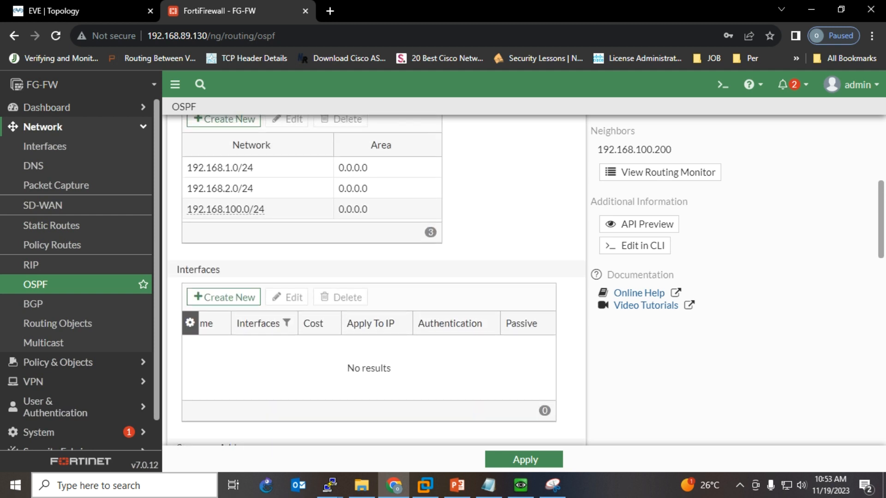
- Add an OSPF interface named WAN on WAN (port4), with Priority 1 and the network type list open
click(223, 297)
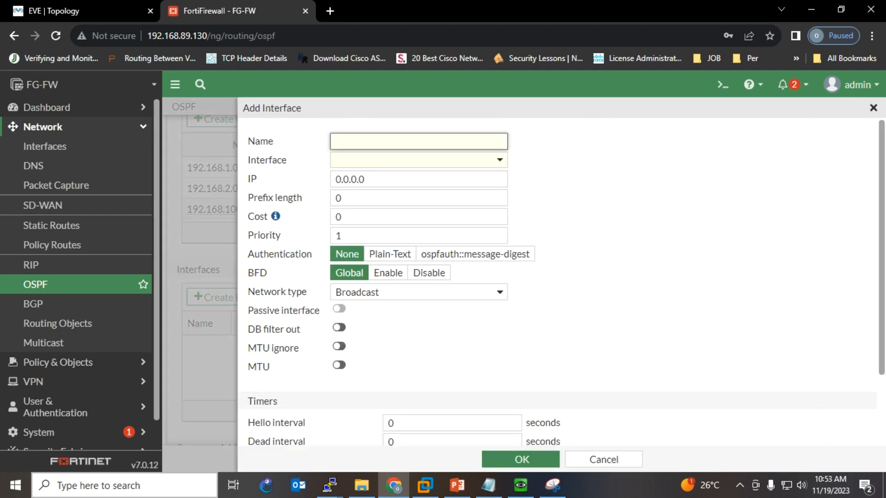
text(WAN)
click(472, 160)
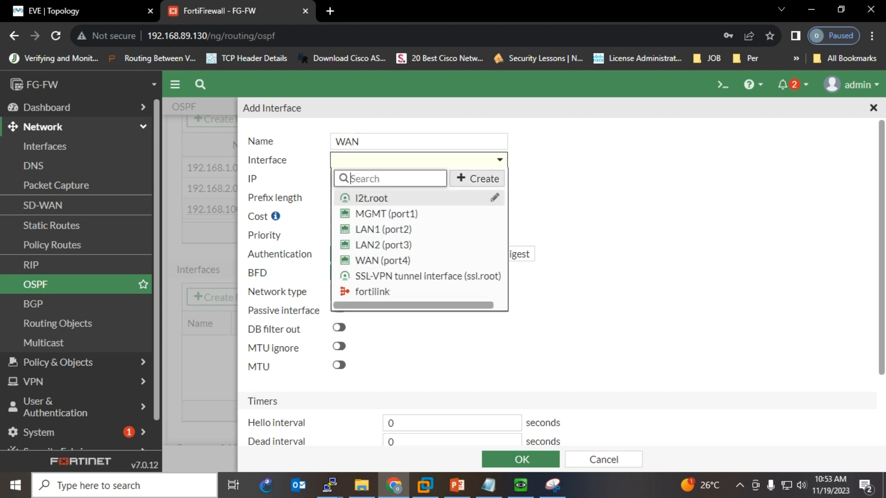
click(390, 263)
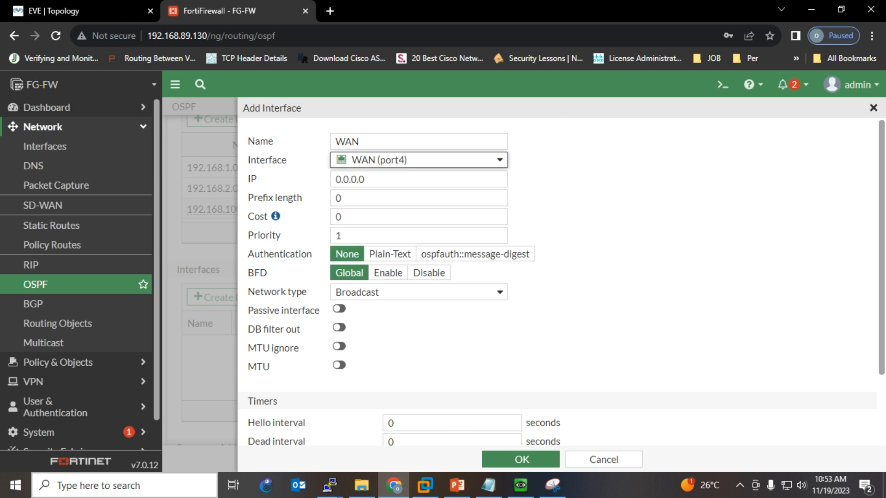
click(502, 178)
double_click(503, 178)
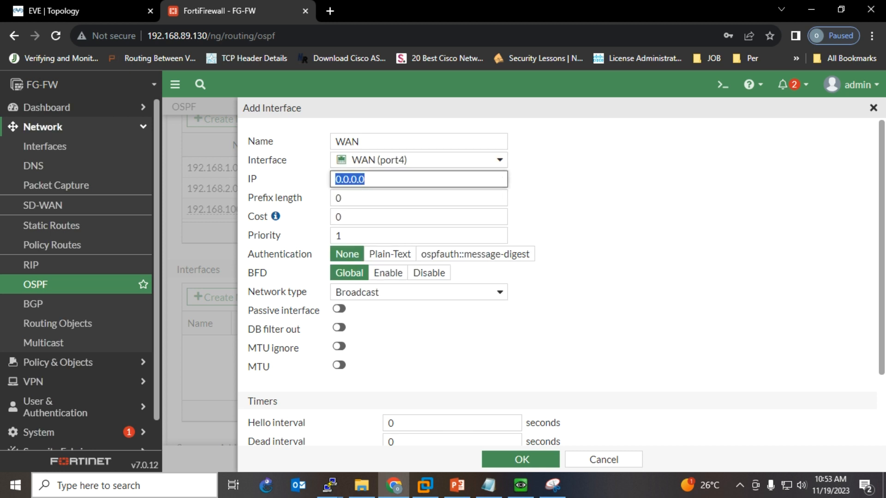
scroll(503, 178, down, 2)
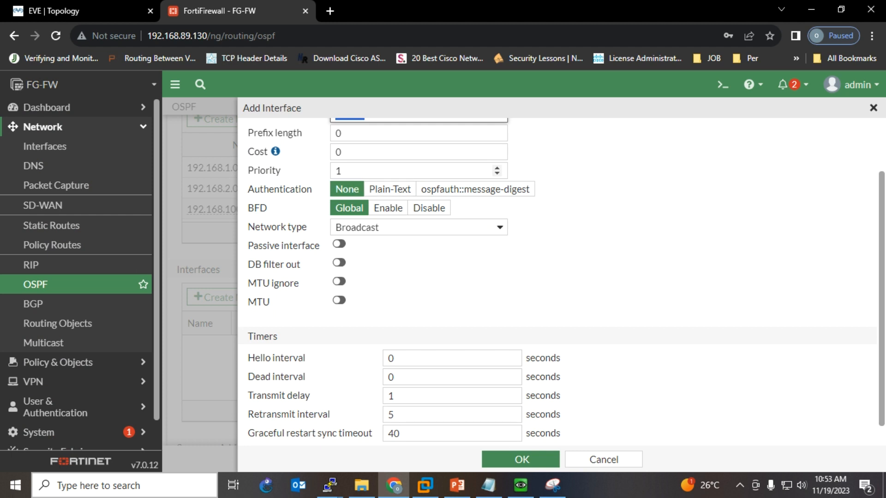
double_click(392, 171)
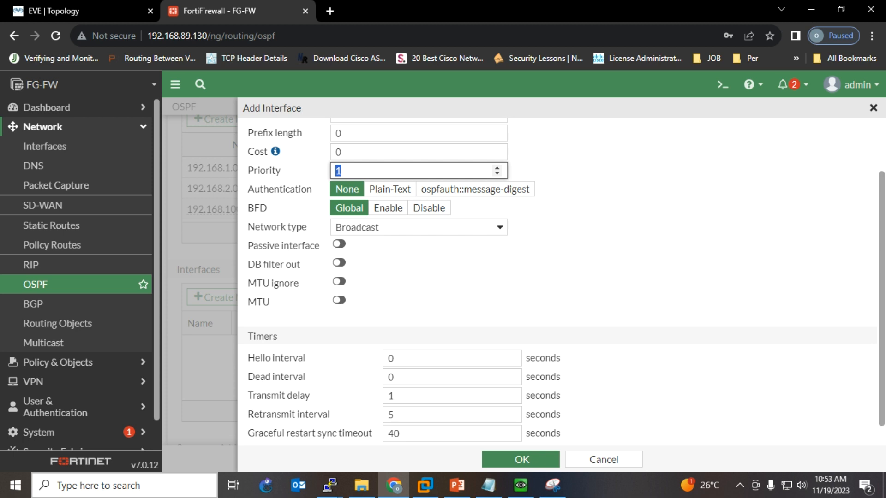
scroll(562, 282, down, 1)
click(419, 206)
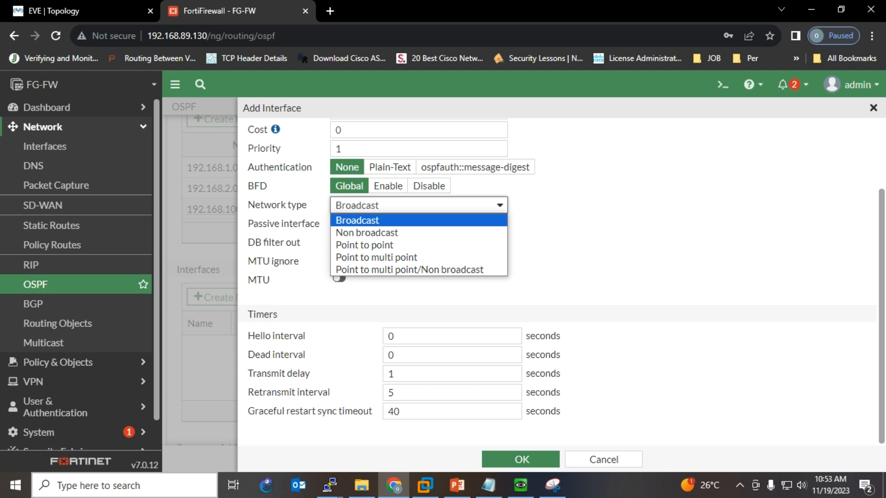
- Keep the Broadcast network type and set Hello interval 10 and Dead interval 40 seconds
click(357, 220)
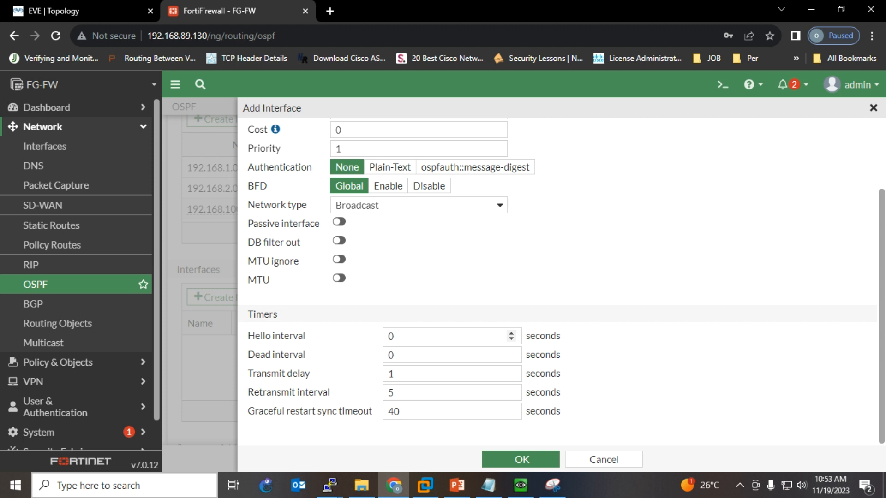
double_click(397, 337)
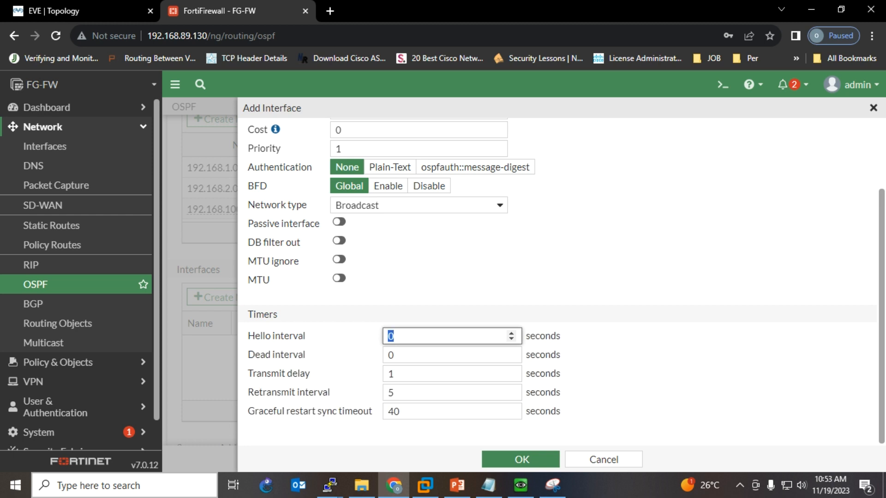
text(10)
key(Tab)
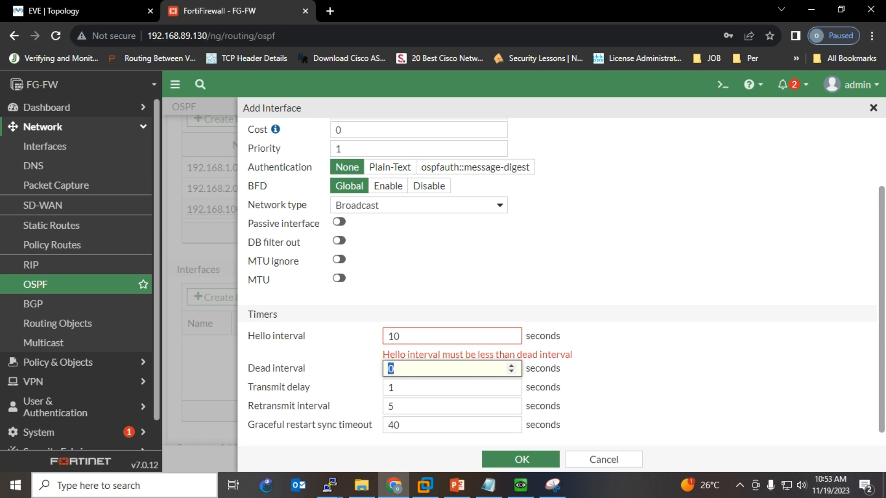
text(40)
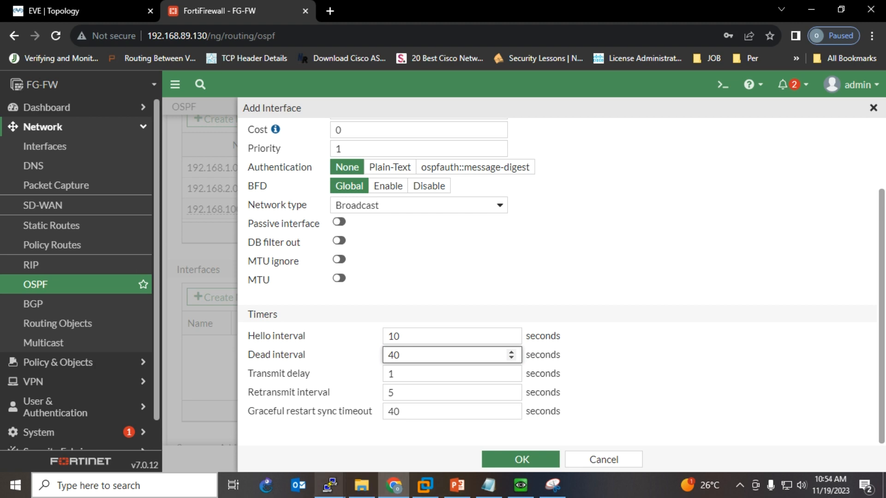
click(330, 485)
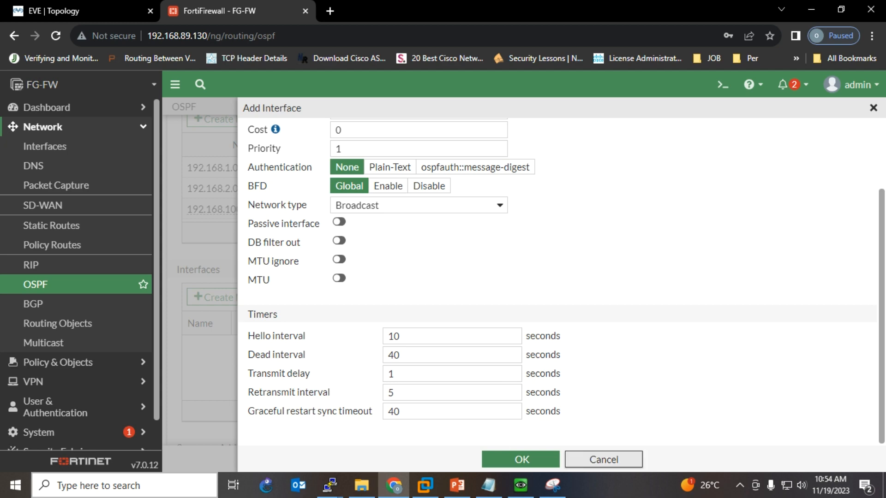
- Discard the unsaved WAN OSPF interface and open the Log & Report Forward Traffic log
click(603, 459)
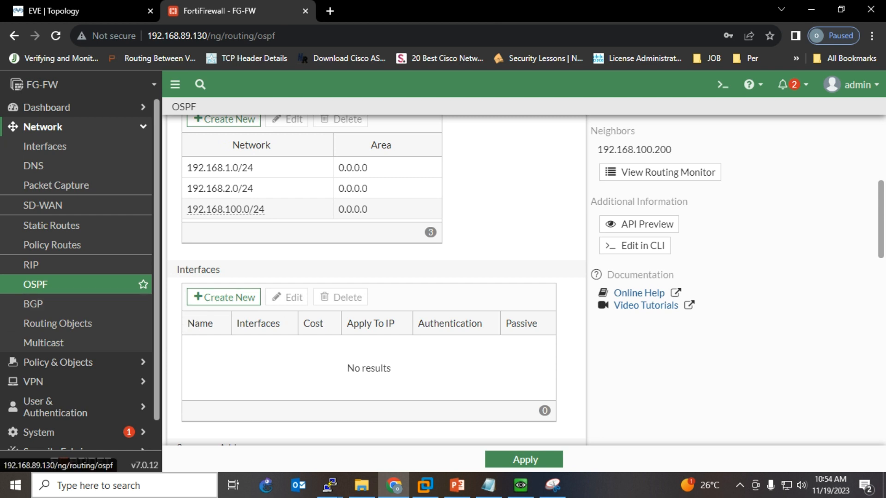
scroll(69, 295, down, 2)
click(51, 441)
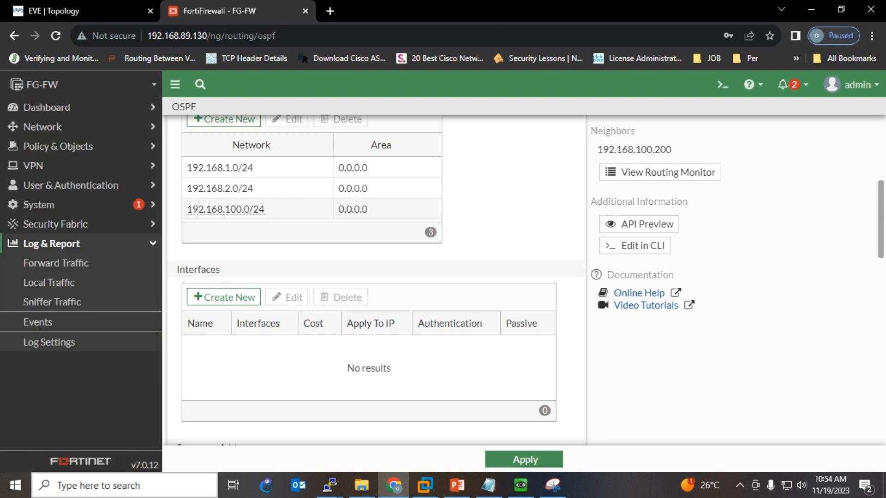
click(56, 262)
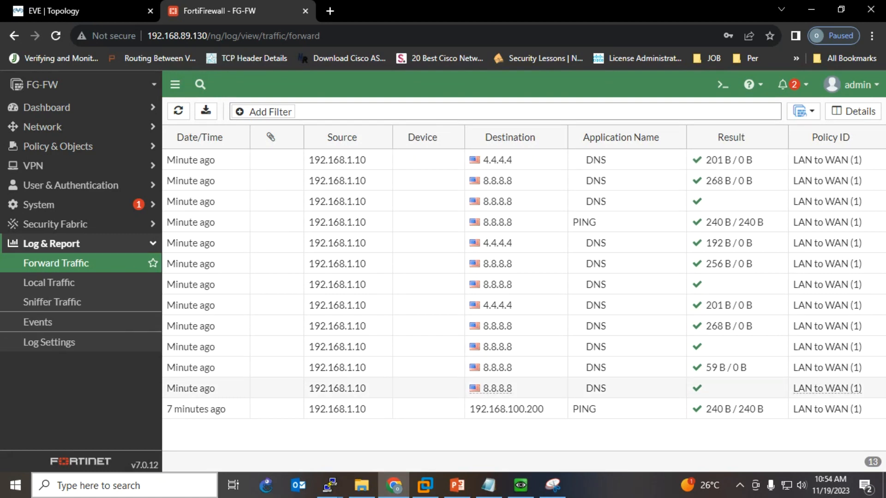
- Glance at the ping screenshot and EVE topology, then return to the Forward Traffic log
click(553, 484)
click(552, 484)
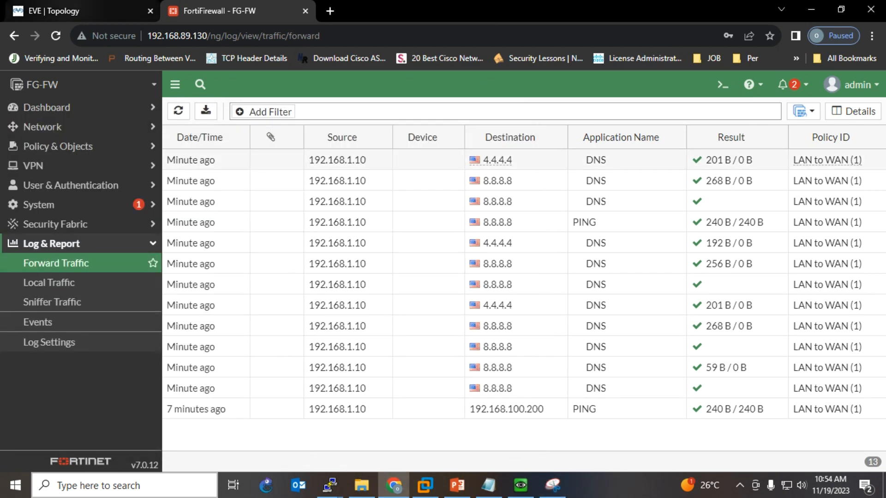
click(65, 11)
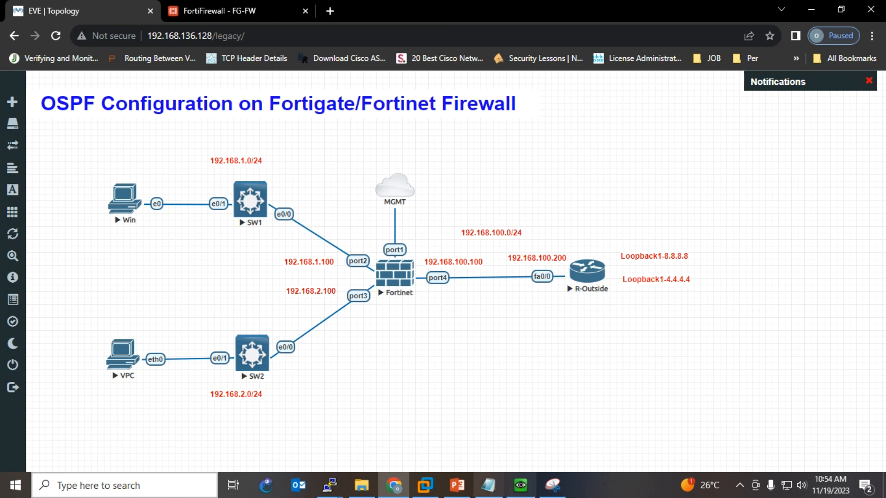
click(231, 11)
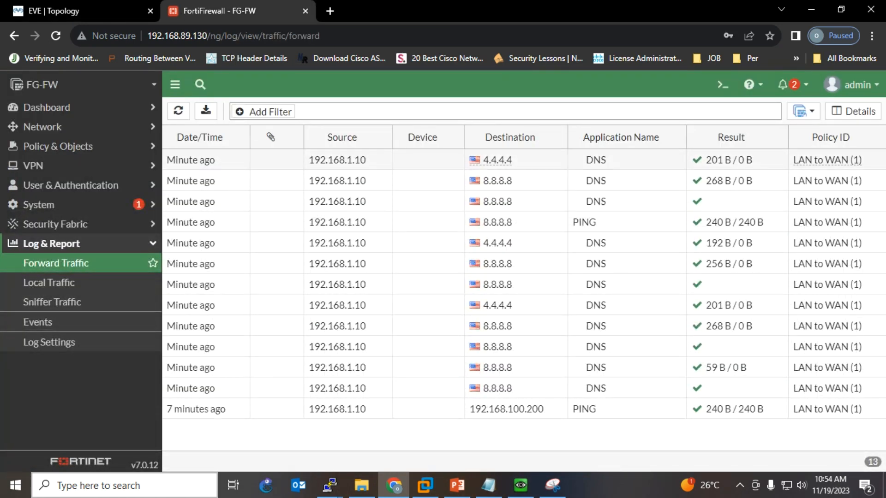